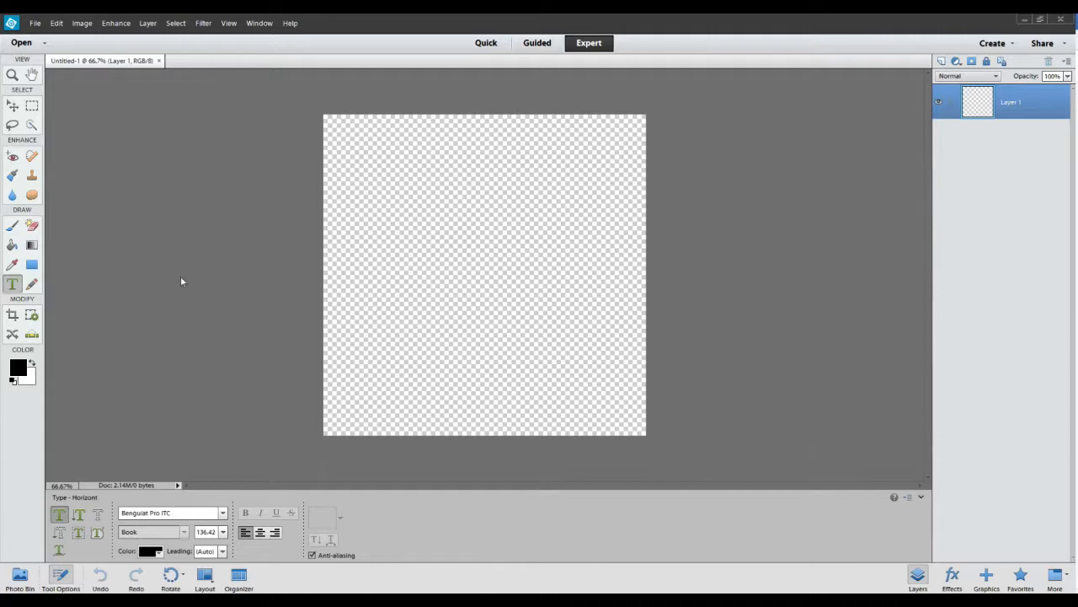
Add the horizontal text "TRANGE" in black on the upper part of the canvas and commit it.
{"action": "left_click", "coordinate": [15, 288]}
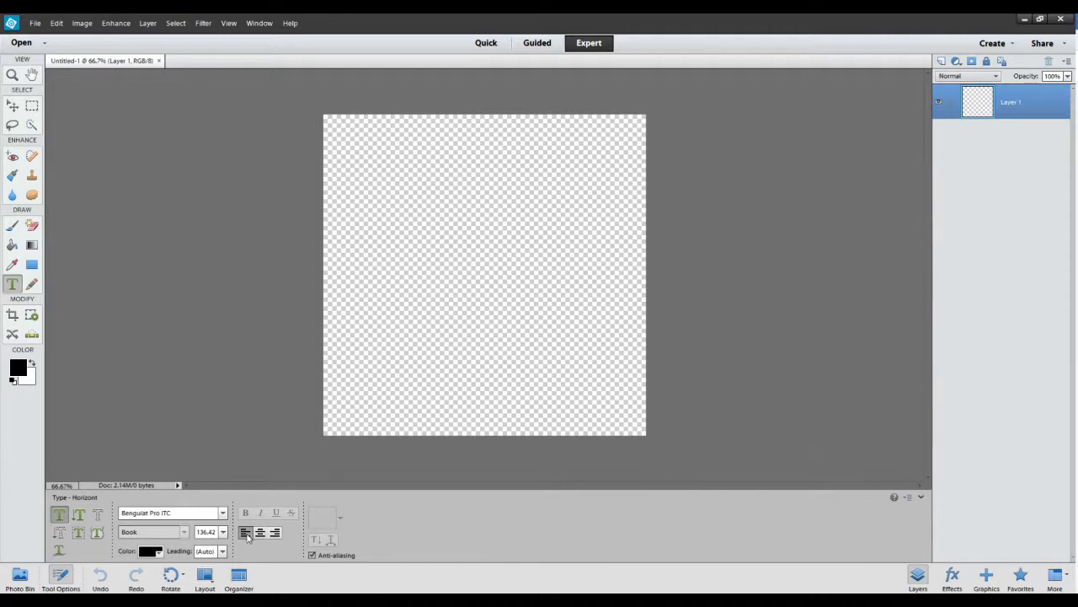
{"action": "left_click", "coordinate": [385, 219]}
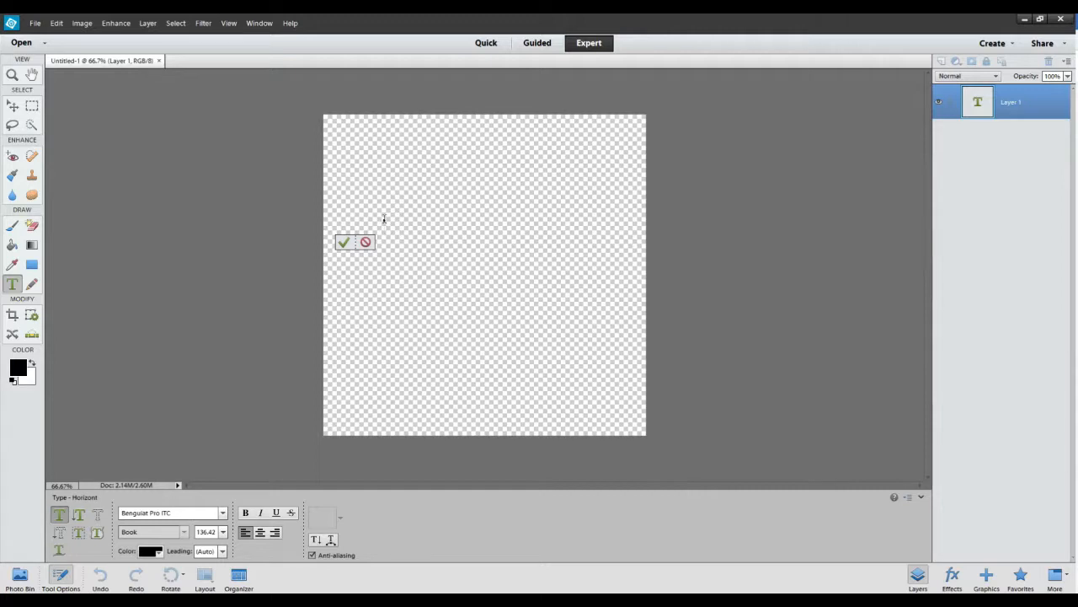
{"action": "type", "text": "T"}
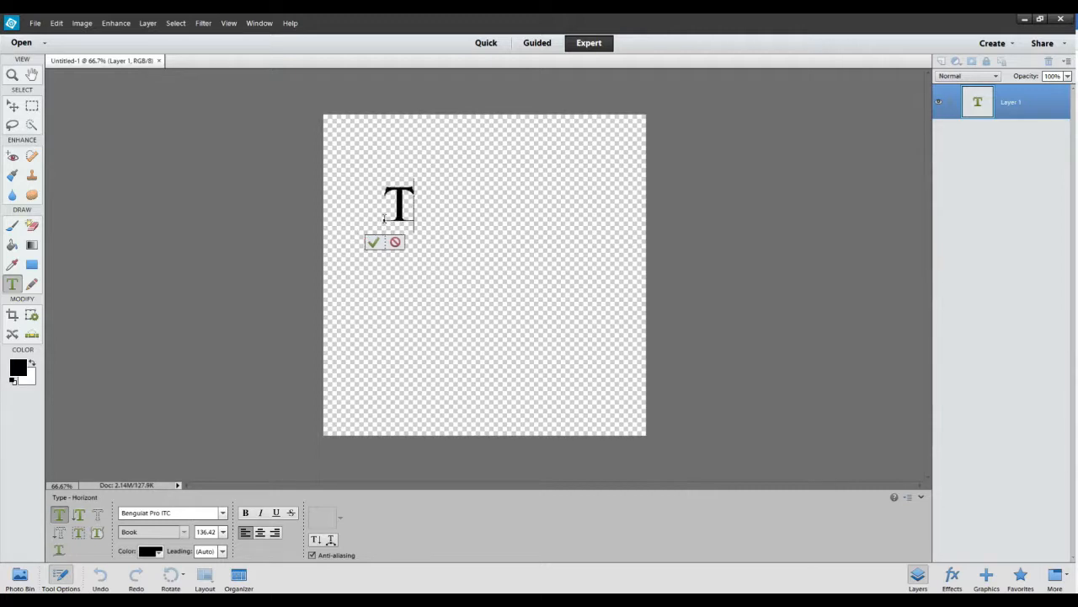
{"action": "type", "text": "RAN"}
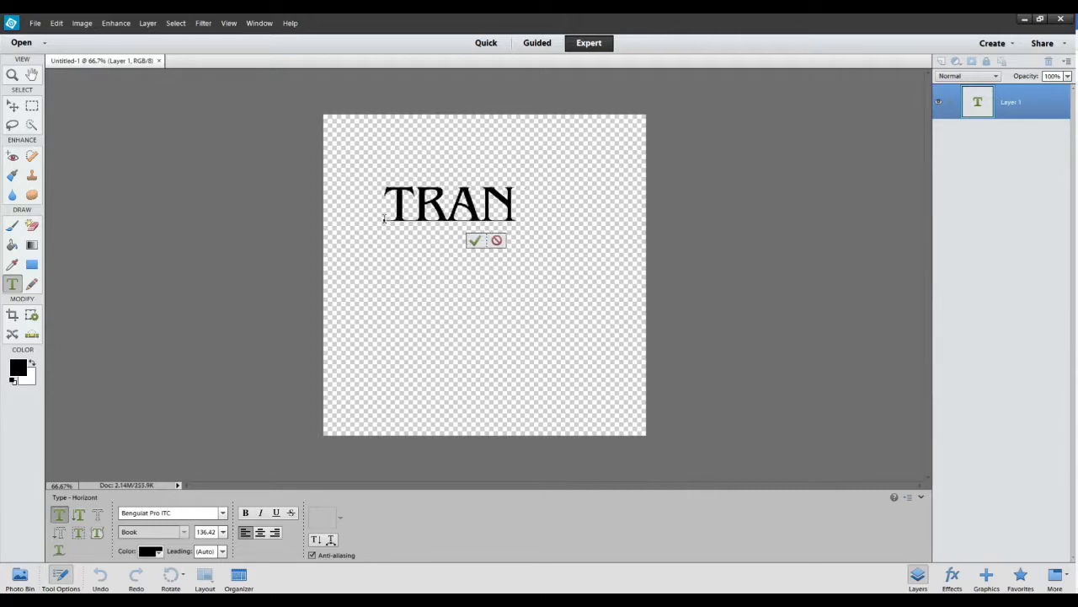
{"action": "type", "text": "GE"}
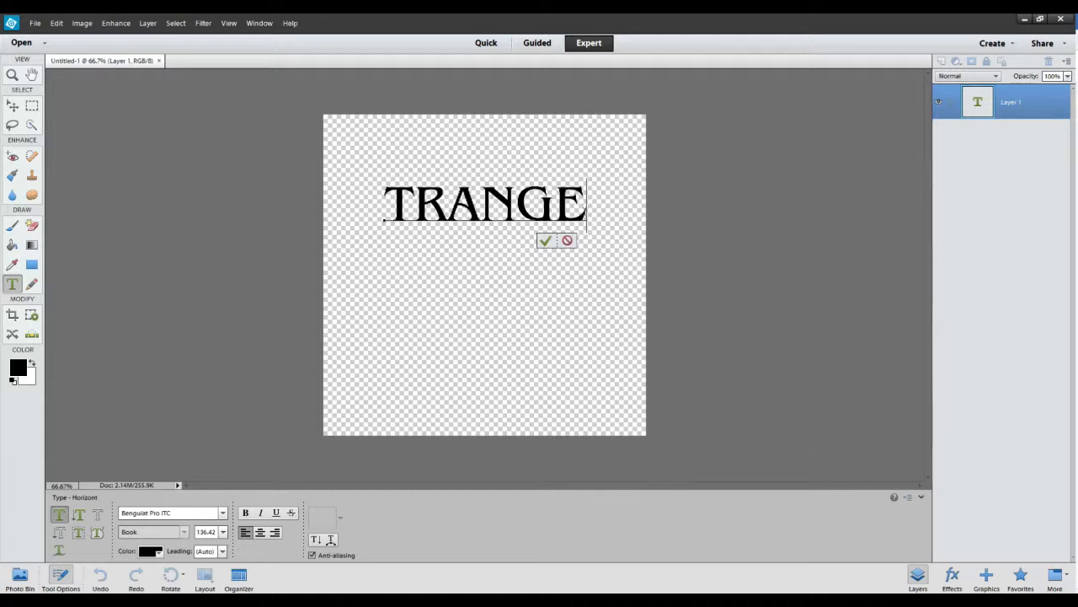
{"action": "left_click", "coordinate": [545, 241]}
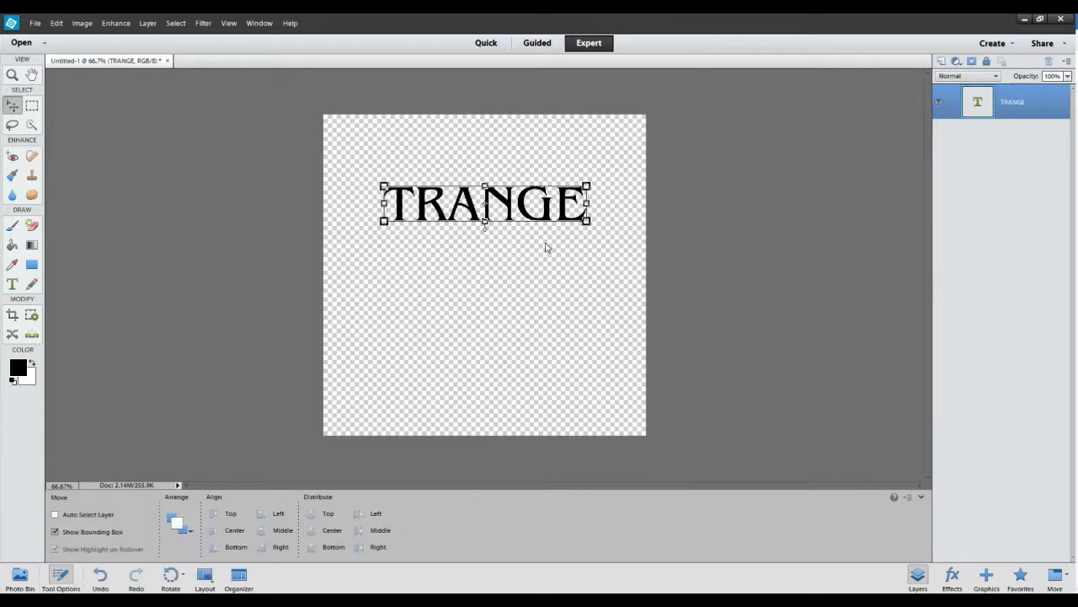
Simplify the TRANGE text layer and outline it with a 3 px red stroke placed outside.
{"action": "right_click", "coordinate": [1011, 105]}
{"action": "left_click", "coordinate": [1015, 184]}
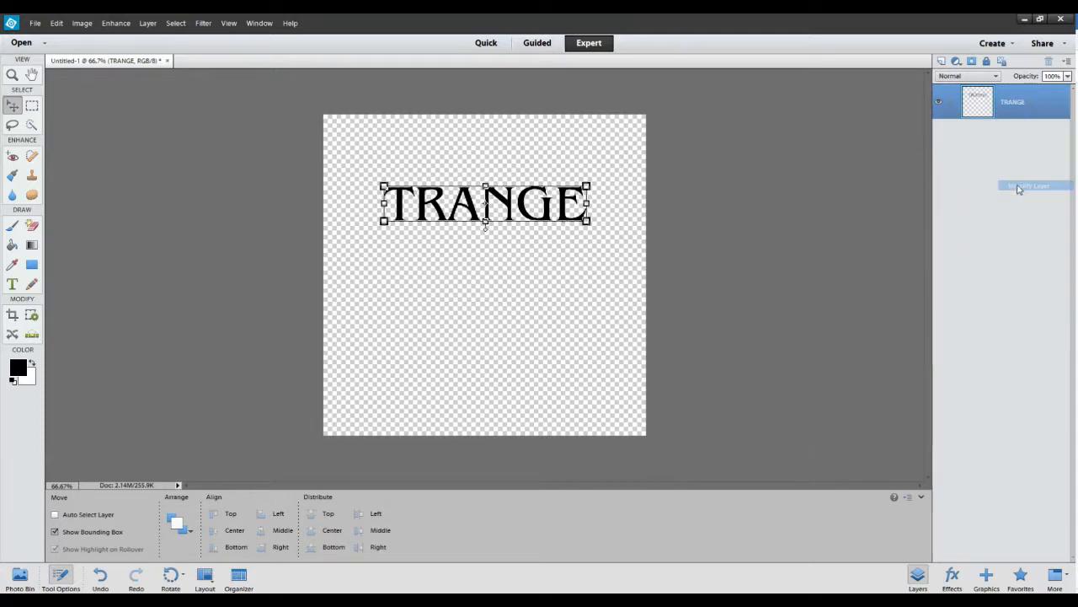
{"action": "left_click", "coordinate": [56, 23]}
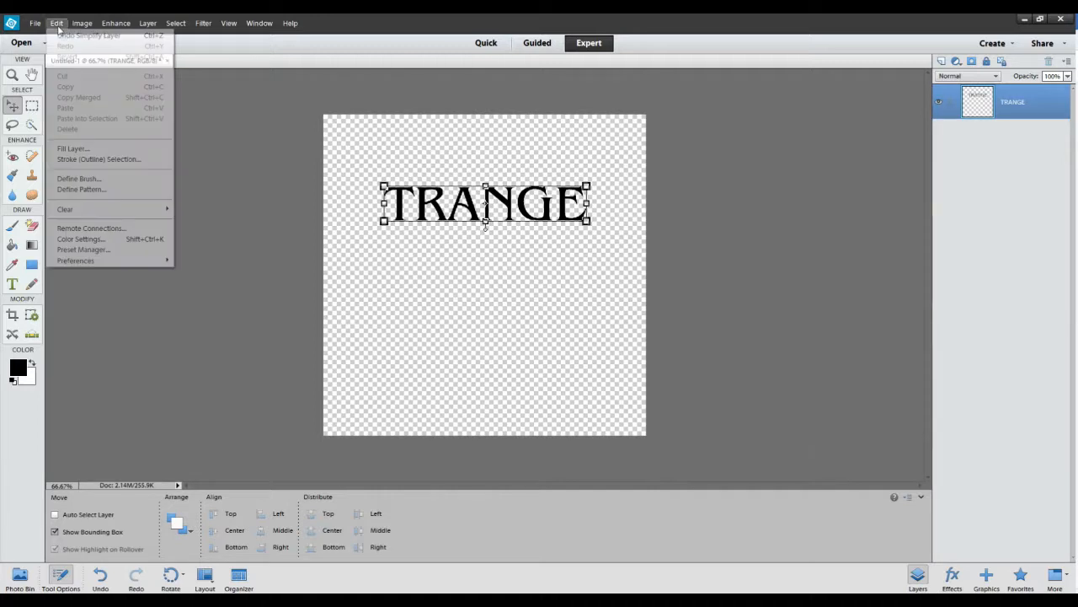
{"action": "left_click", "coordinate": [78, 160]}
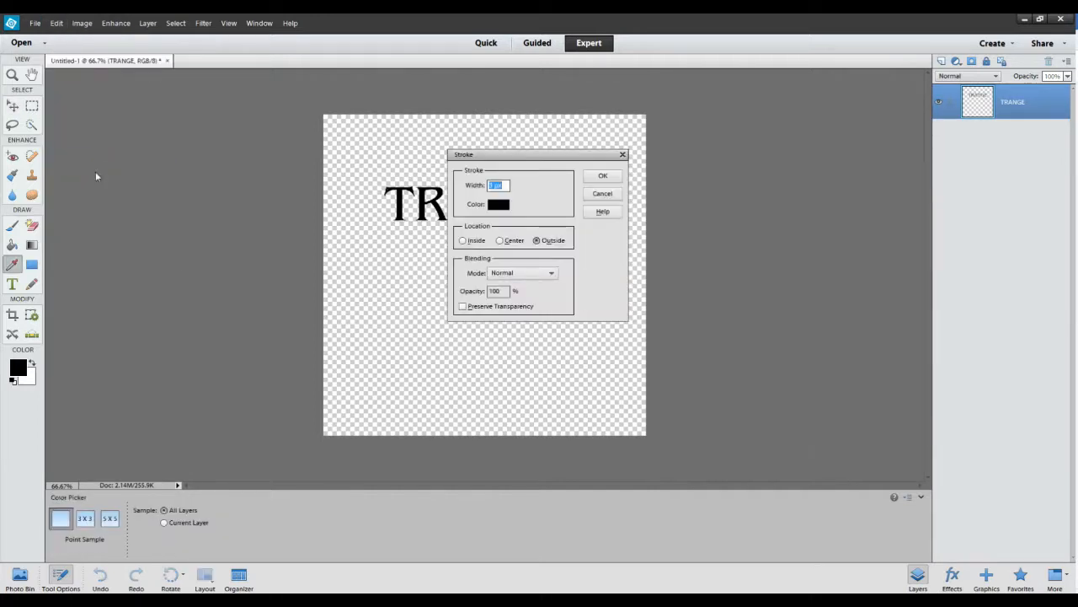
{"action": "left_click", "coordinate": [498, 208]}
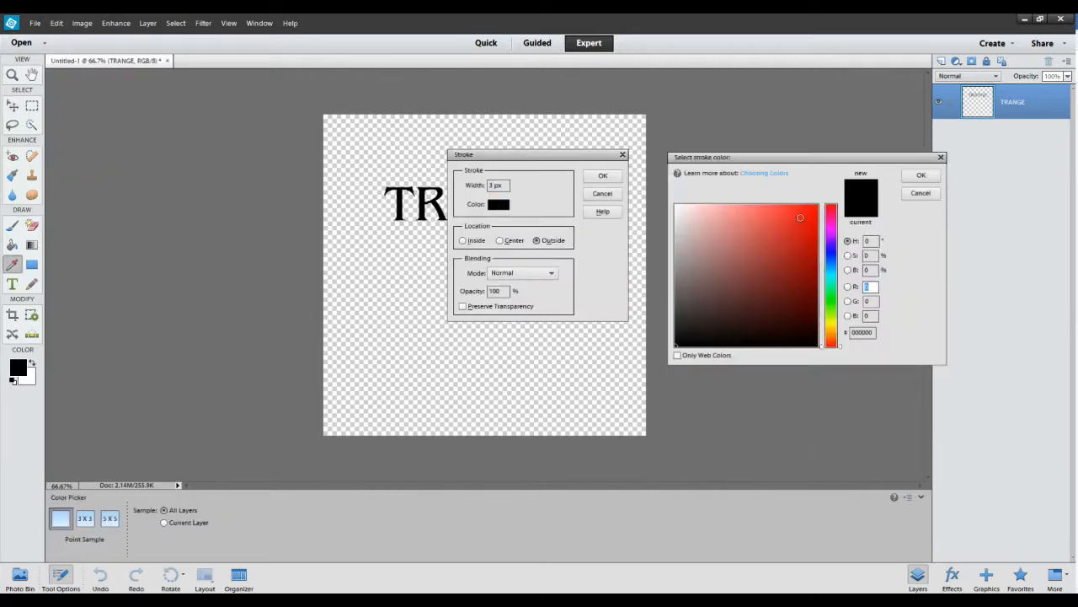
{"action": "left_click", "coordinate": [811, 210]}
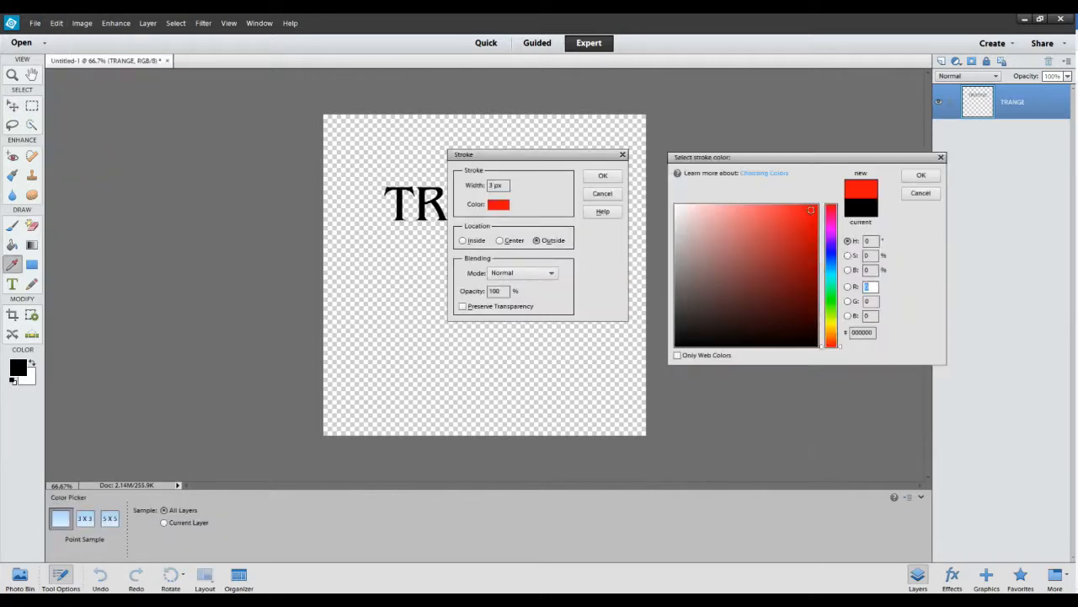
{"action": "left_click", "coordinate": [923, 175]}
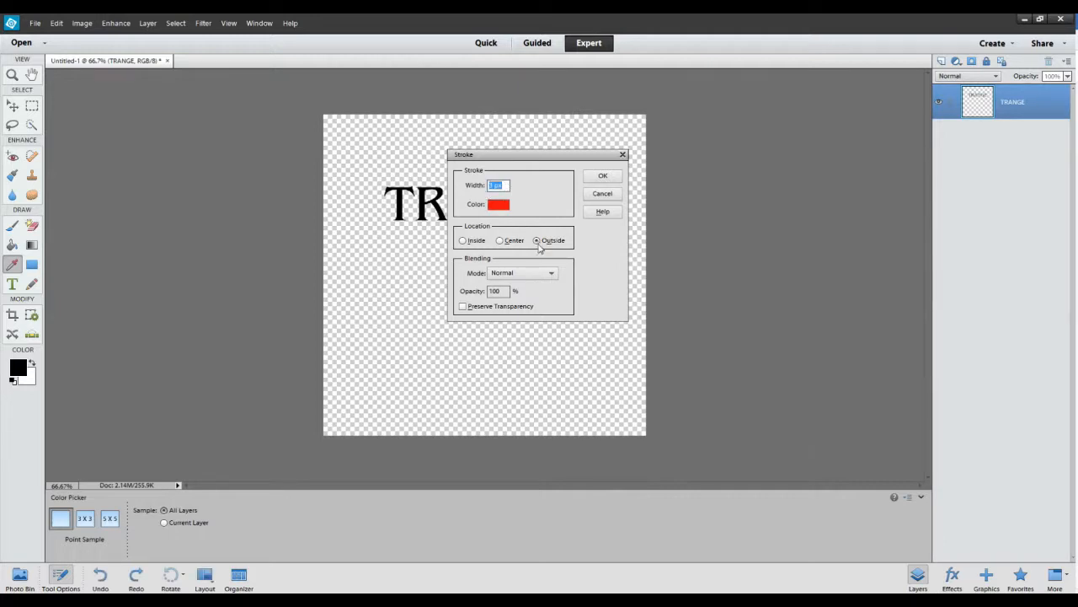
{"action": "left_click", "coordinate": [601, 176]}
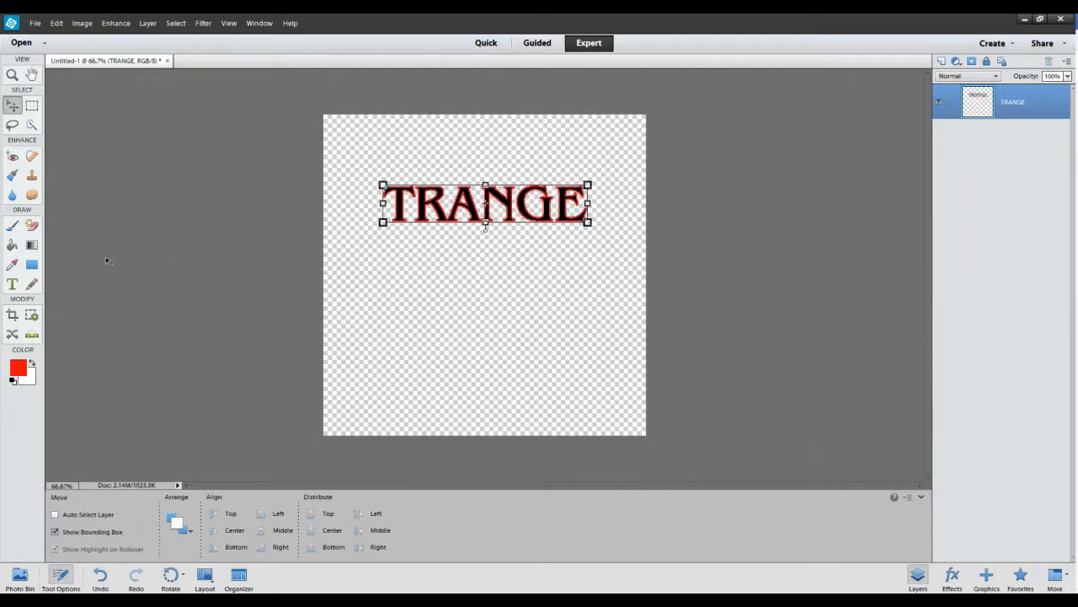
Add a separate black "S" text layer and move it directly in front of TRANGE to form the word STRANGE.
{"action": "left_click", "coordinate": [12, 284]}
{"action": "left_click", "coordinate": [397, 256]}
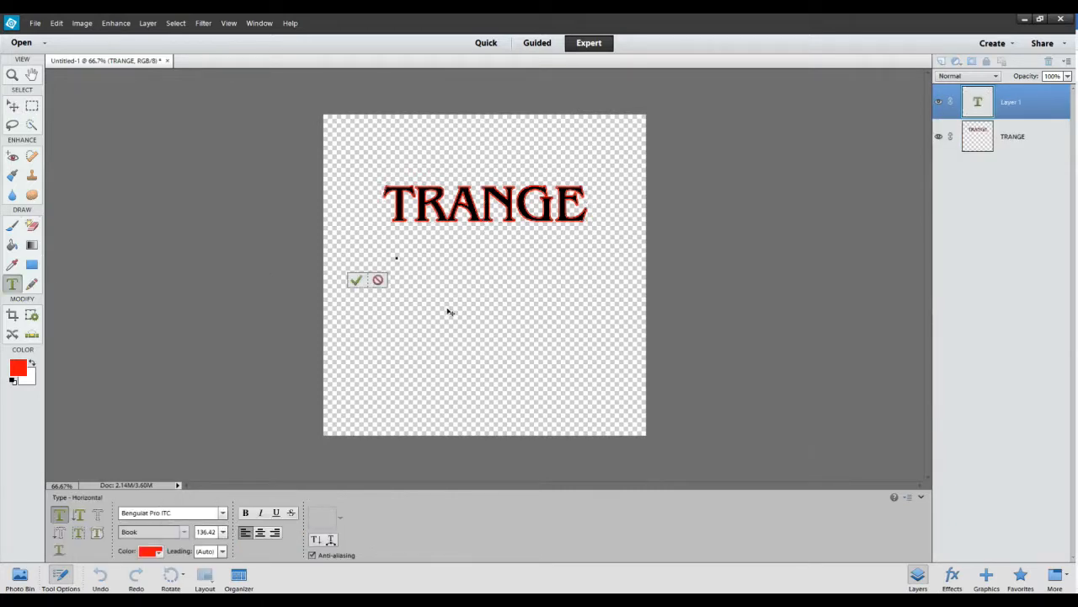
{"action": "type", "text": "S"}
{"action": "key", "text": "BackSpace"}
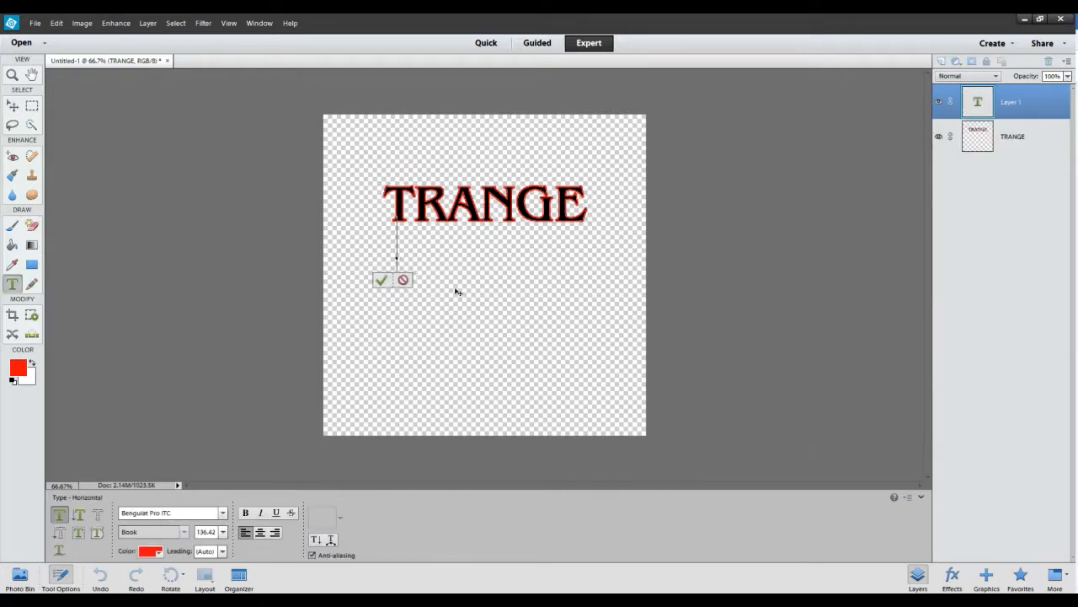
{"action": "left_click", "coordinate": [12, 380]}
{"action": "type", "text": "S"}
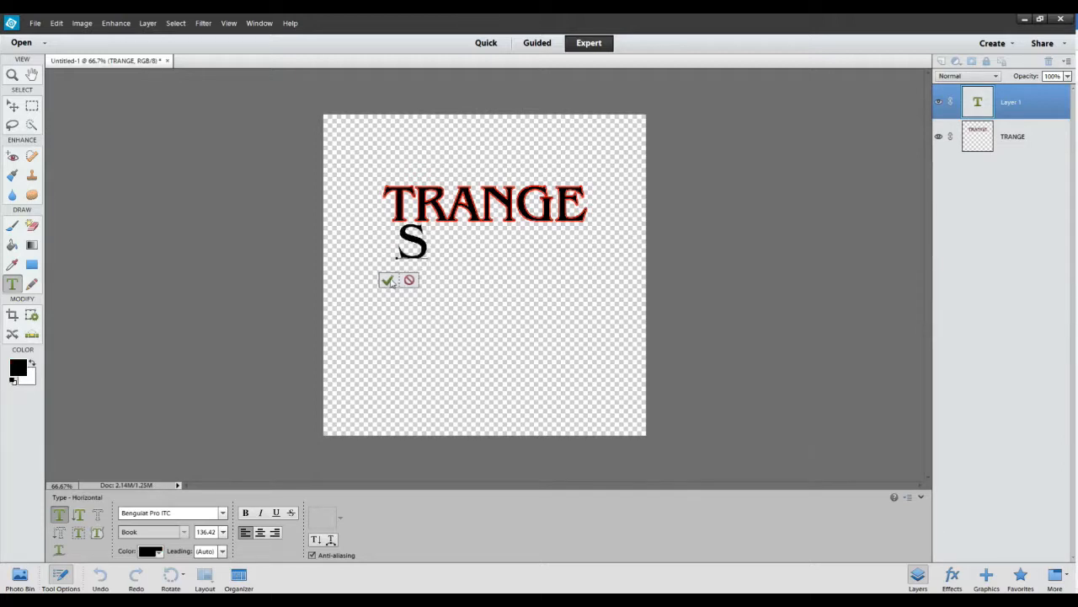
{"action": "left_click", "coordinate": [390, 281]}
{"action": "key", "text": "v"}
{"action": "left_click_drag", "start_coordinate": [416, 252], "coordinate": [371, 212]}
{"action": "left_click", "coordinate": [382, 223]}
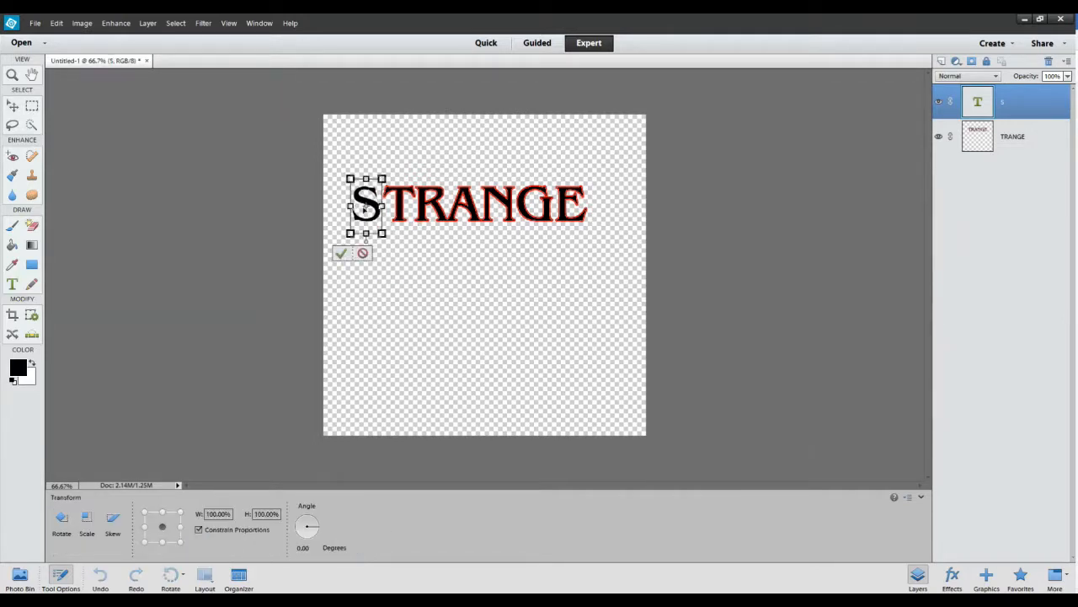
{"action": "left_click", "coordinate": [363, 253]}
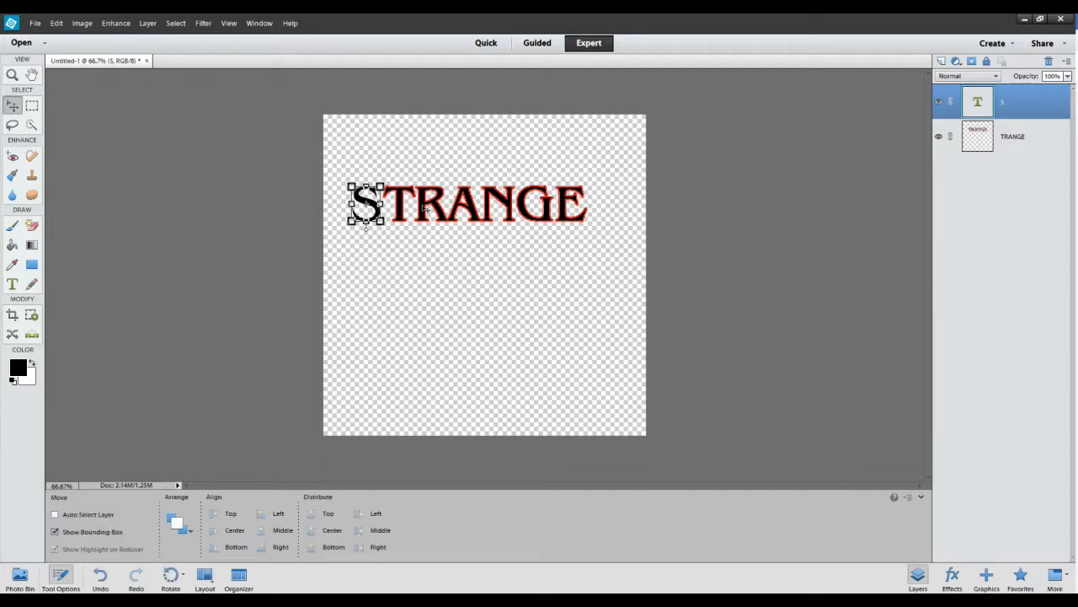
{"action": "left_click", "coordinate": [381, 224]}
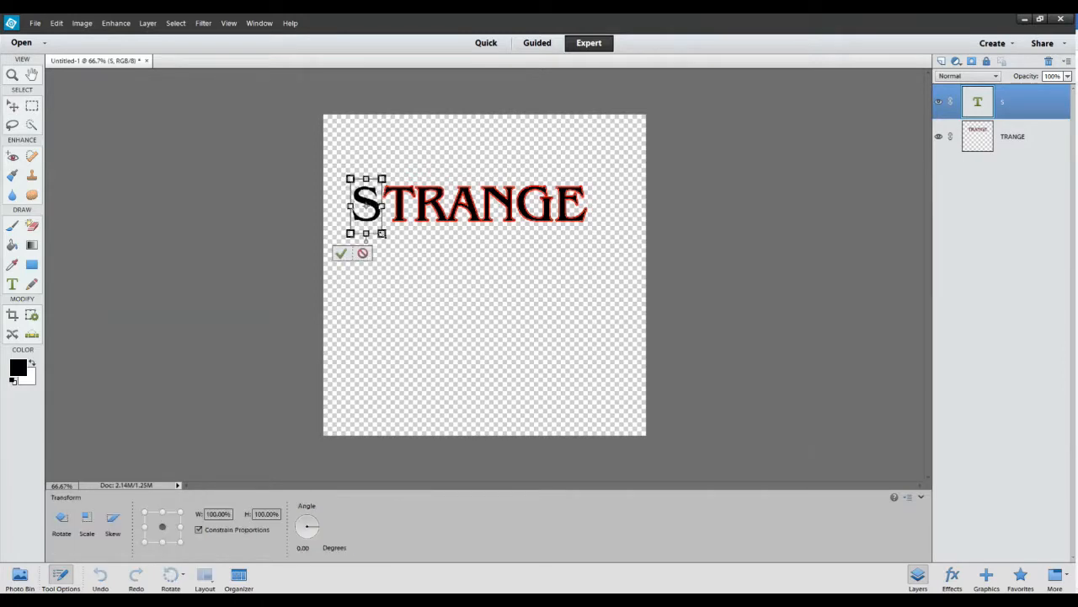
{"action": "left_click", "coordinate": [364, 254]}
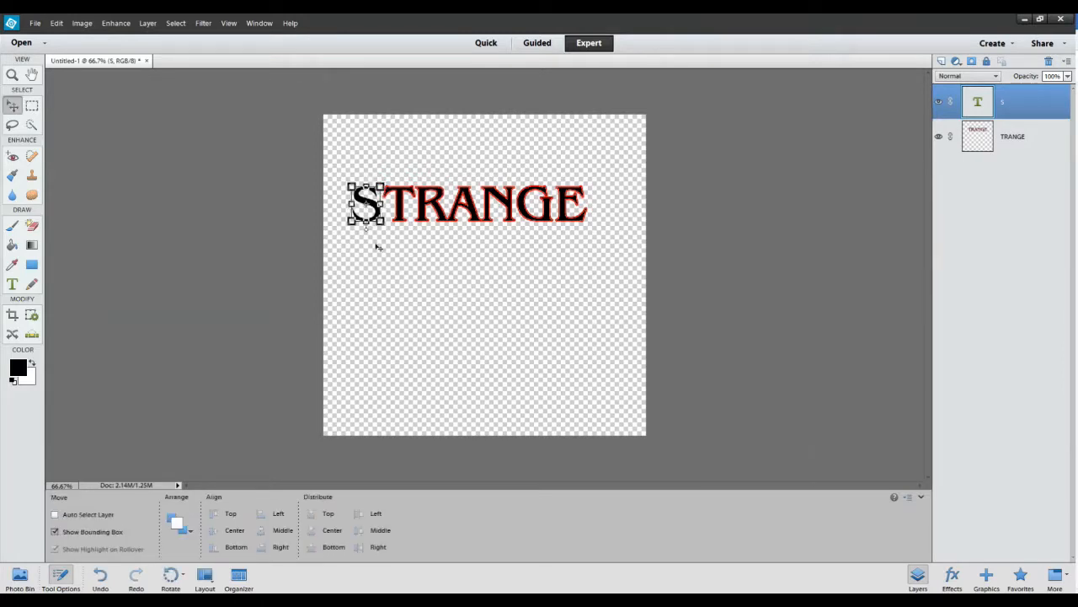
Scale the "S" proportionally to about 138% so its lower end drops below the other letters.
{"action": "left_click", "coordinate": [381, 222]}
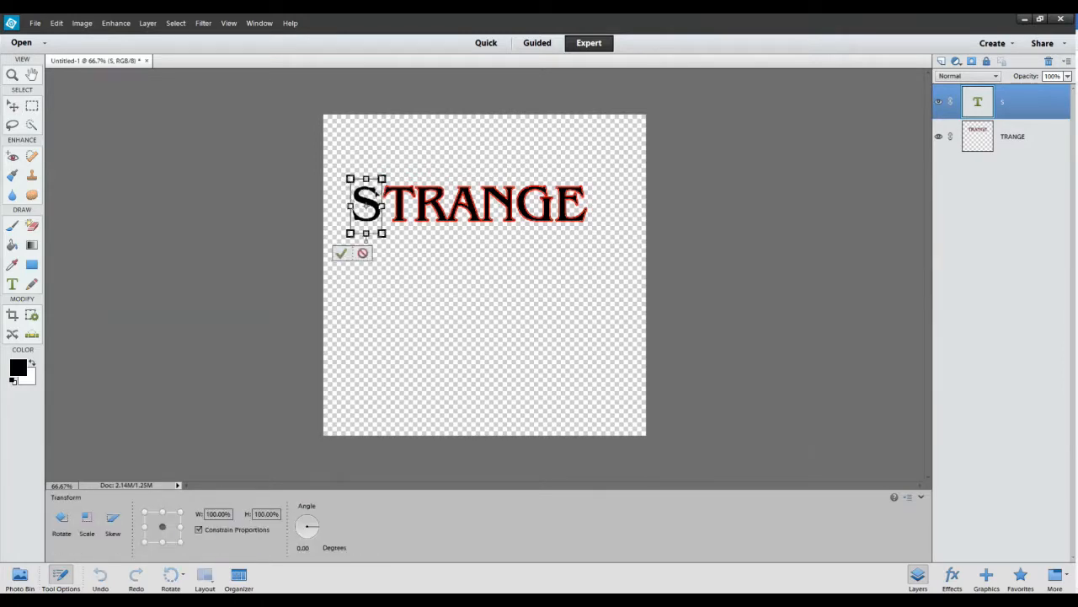
{"action": "mouse_move", "coordinate": [383, 233]}
{"action": "left_mouse_down"}
{"action": "mouse_move", "coordinate": [400, 262]}
{"action": "mouse_move", "coordinate": [374, 231]}
{"action": "left_mouse_up"}
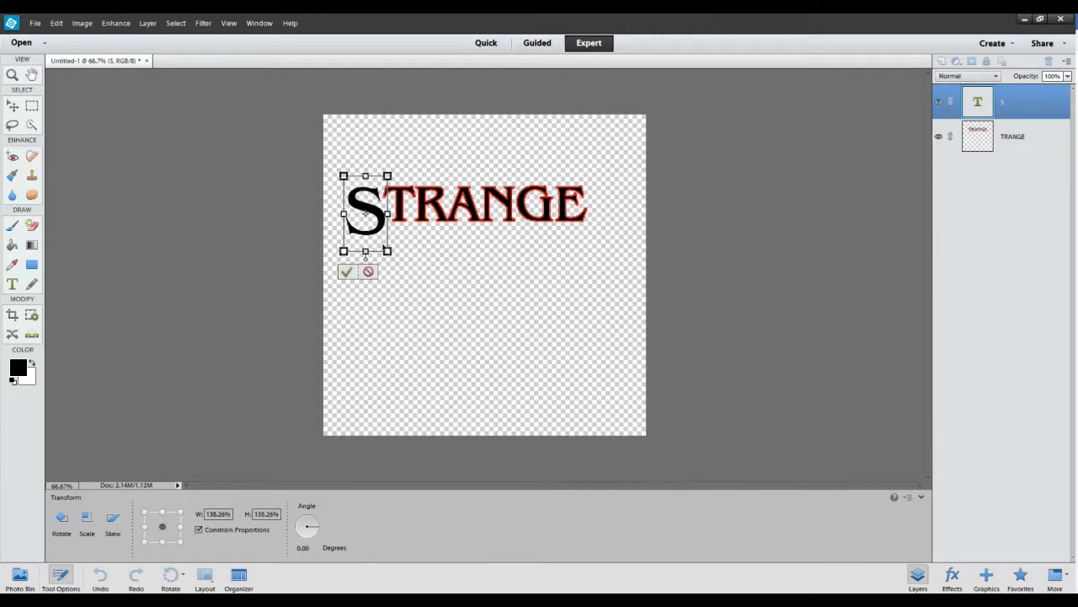
{"action": "left_click", "coordinate": [347, 272]}
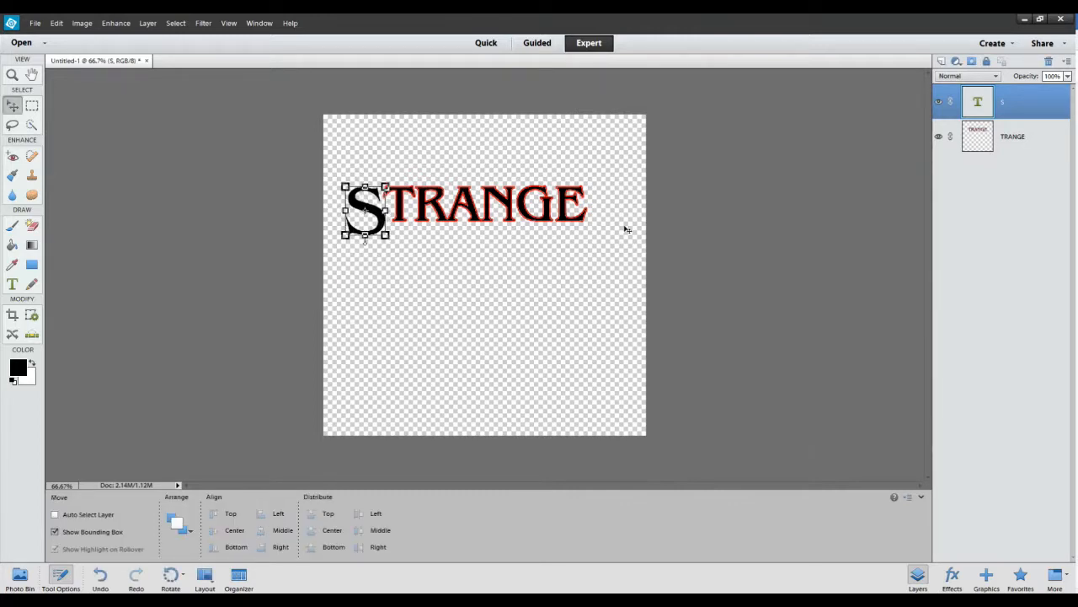
Simplify the "S" layer and outline it with a 3 px red stroke placed outside.
{"action": "right_click", "coordinate": [1017, 104]}
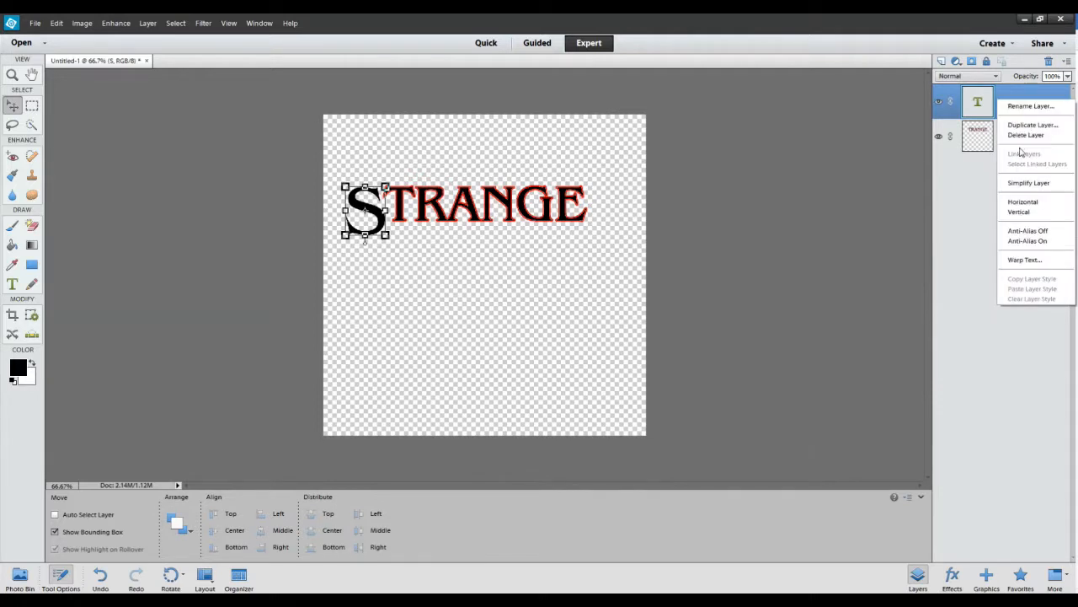
{"action": "left_click", "coordinate": [1028, 183]}
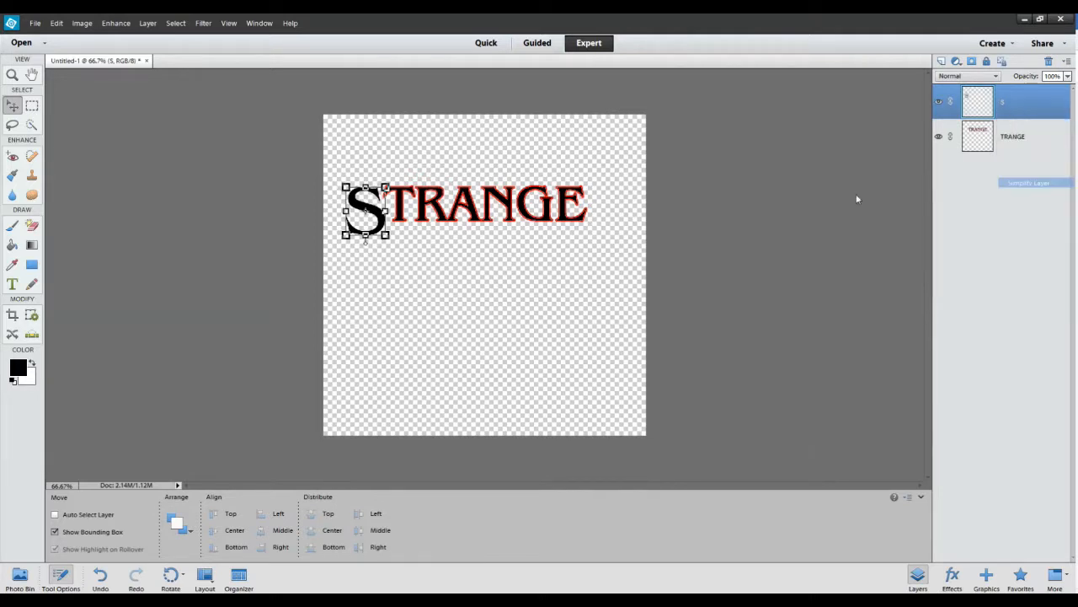
{"action": "left_click", "coordinate": [35, 23]}
{"action": "mouse_move", "coordinate": [56, 22]}
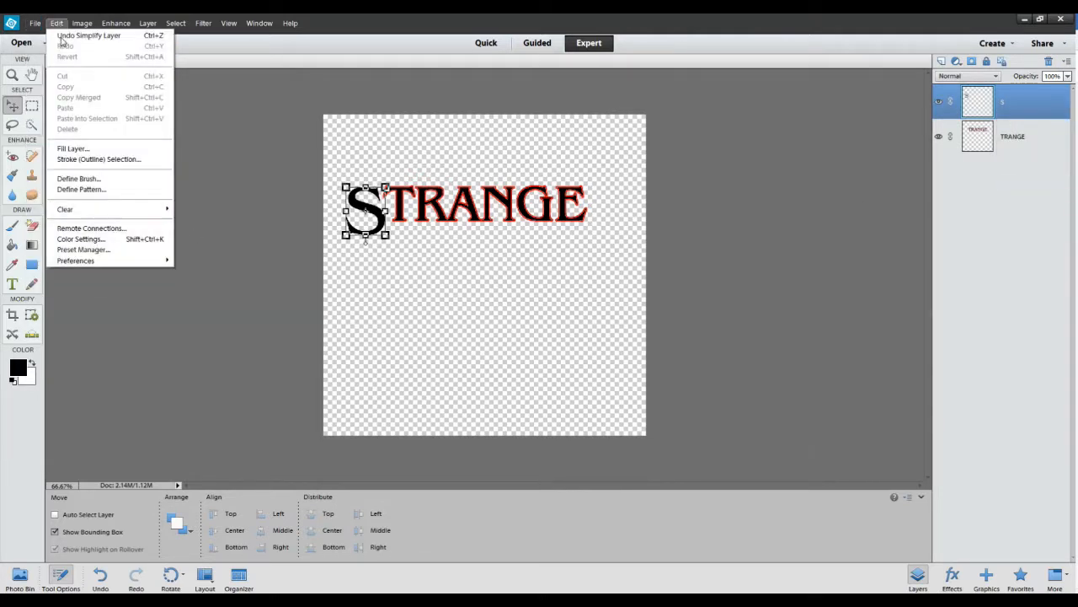
{"action": "left_click", "coordinate": [76, 159]}
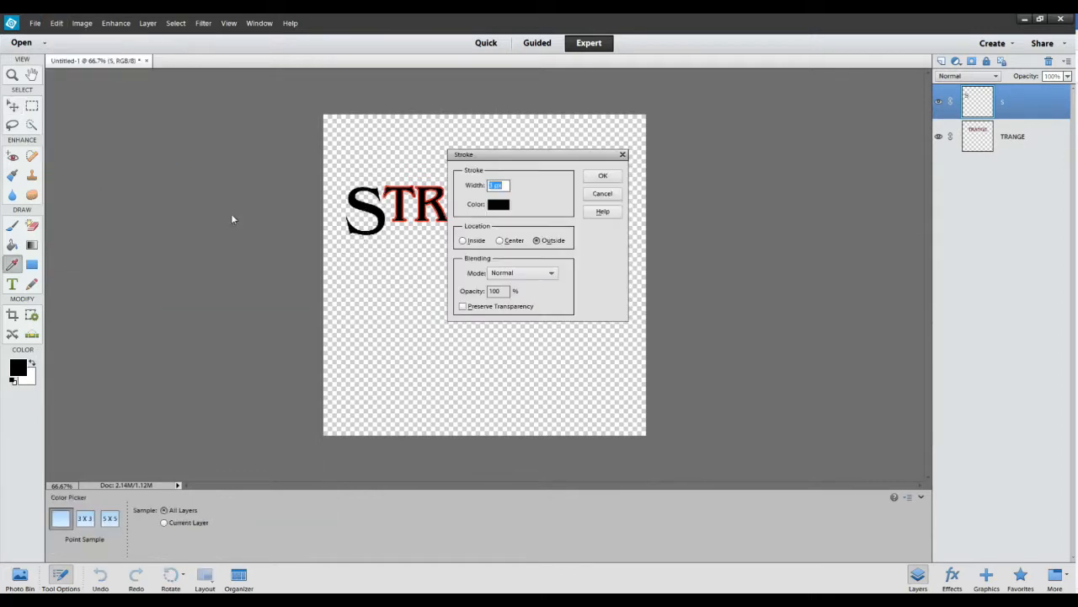
{"action": "left_click", "coordinate": [498, 204]}
{"action": "left_click", "coordinate": [813, 207]}
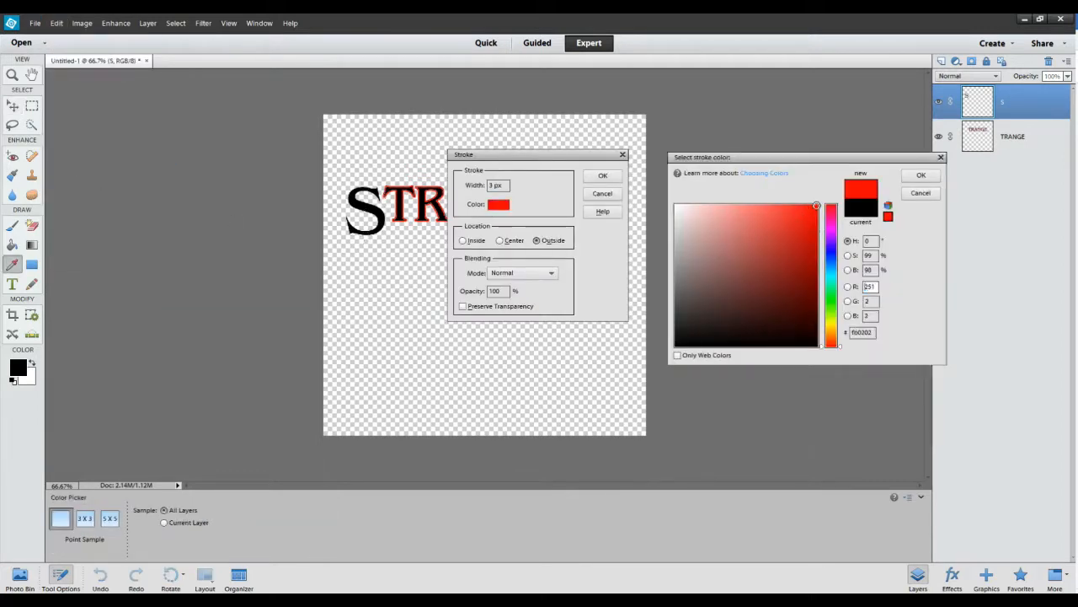
{"action": "left_click", "coordinate": [921, 175]}
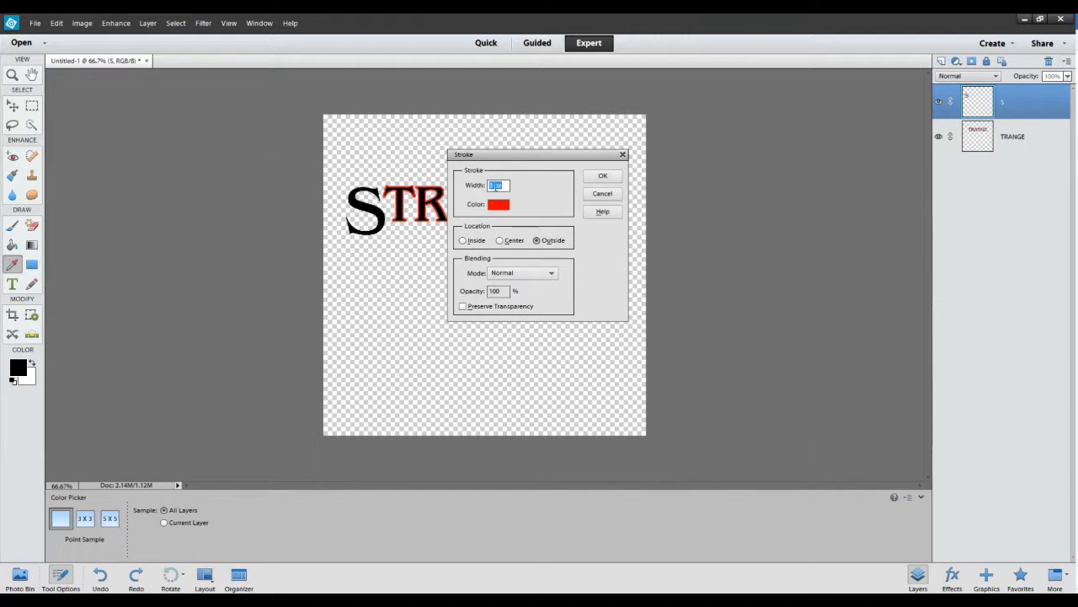
{"action": "left_click", "coordinate": [602, 175]}
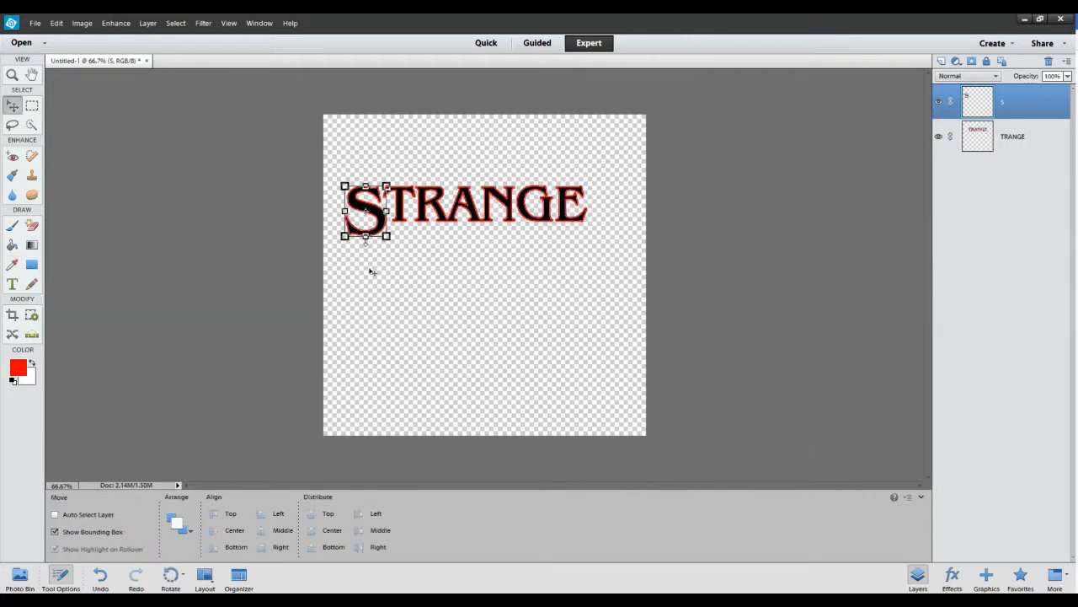
Discard the red text entry started below STRANGE, reset the foreground colour to black and keep the horizontal Type tool active.
{"action": "left_click", "coordinate": [13, 284]}
{"action": "left_click", "coordinate": [459, 284]}
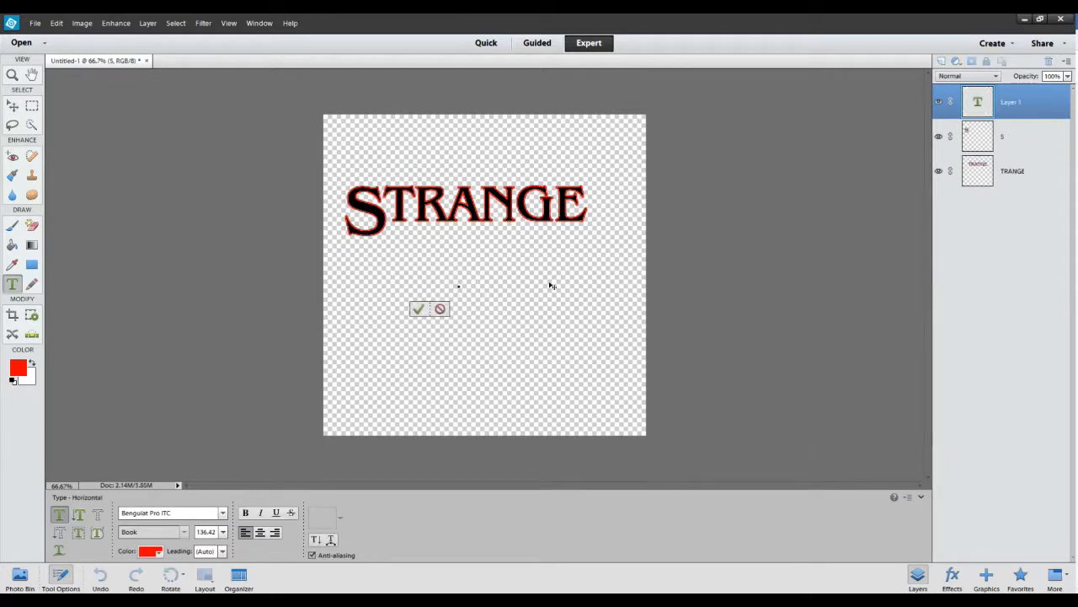
{"action": "type", "text": "F"}
{"action": "key", "text": "BackSpace"}
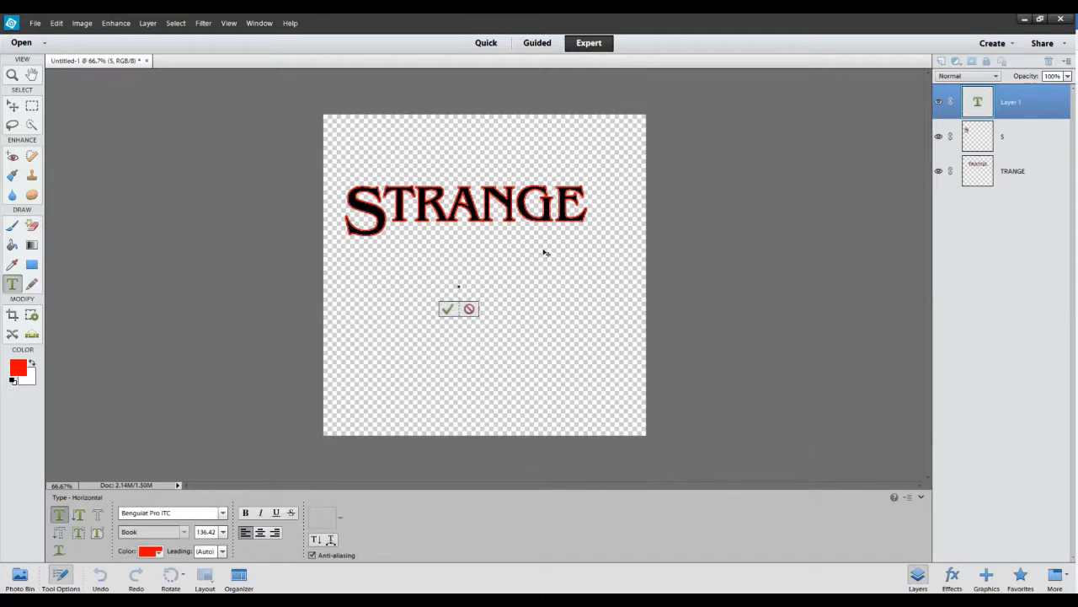
{"action": "left_click", "coordinate": [14, 380]}
{"action": "left_click", "coordinate": [469, 310]}
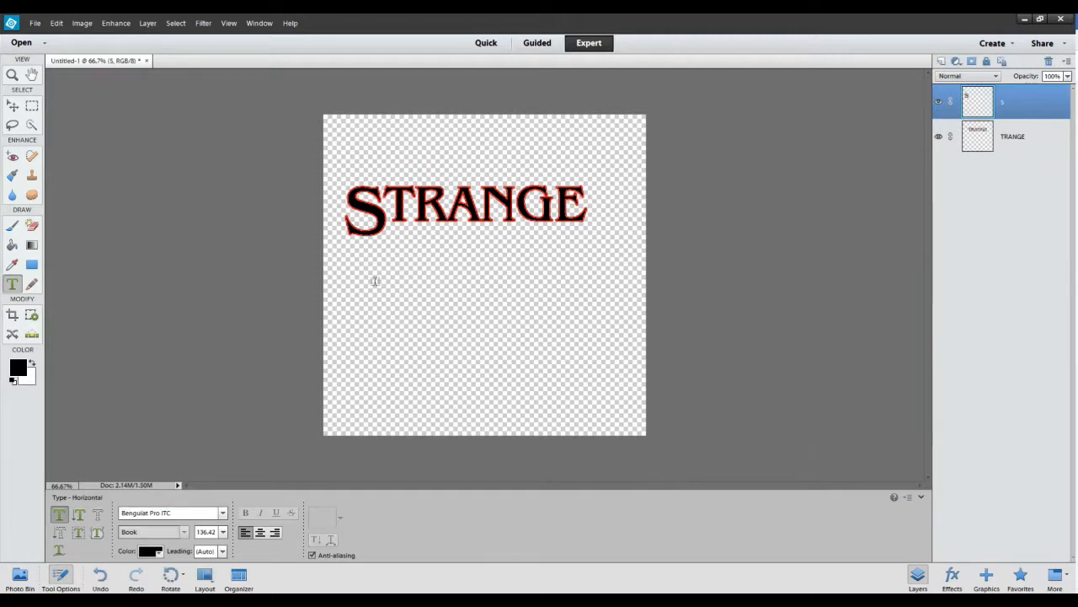
{"action": "key", "text": "r"}
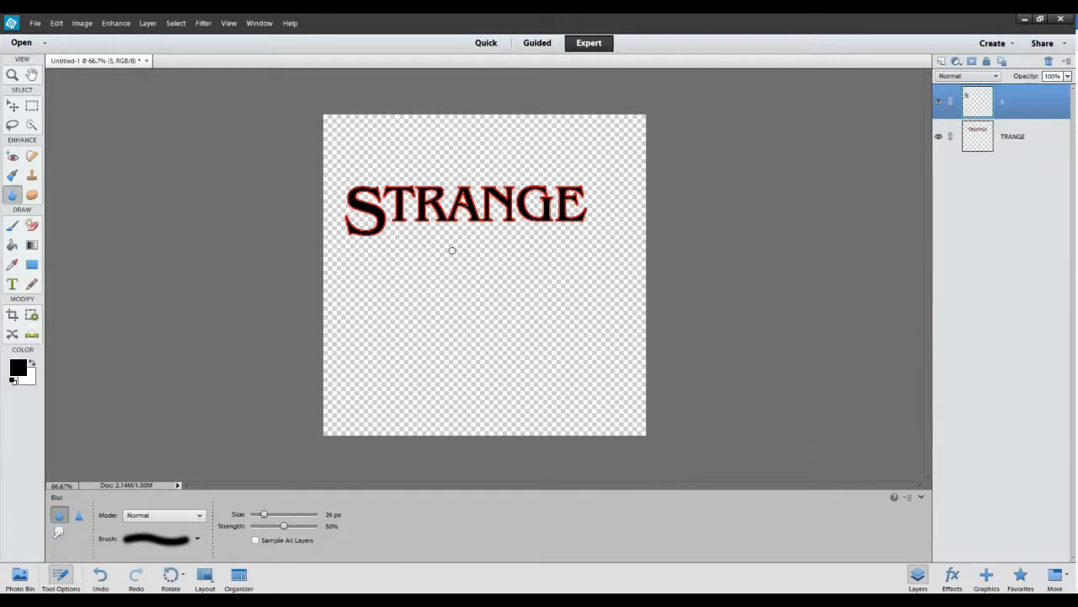
{"action": "left_click", "coordinate": [13, 285]}
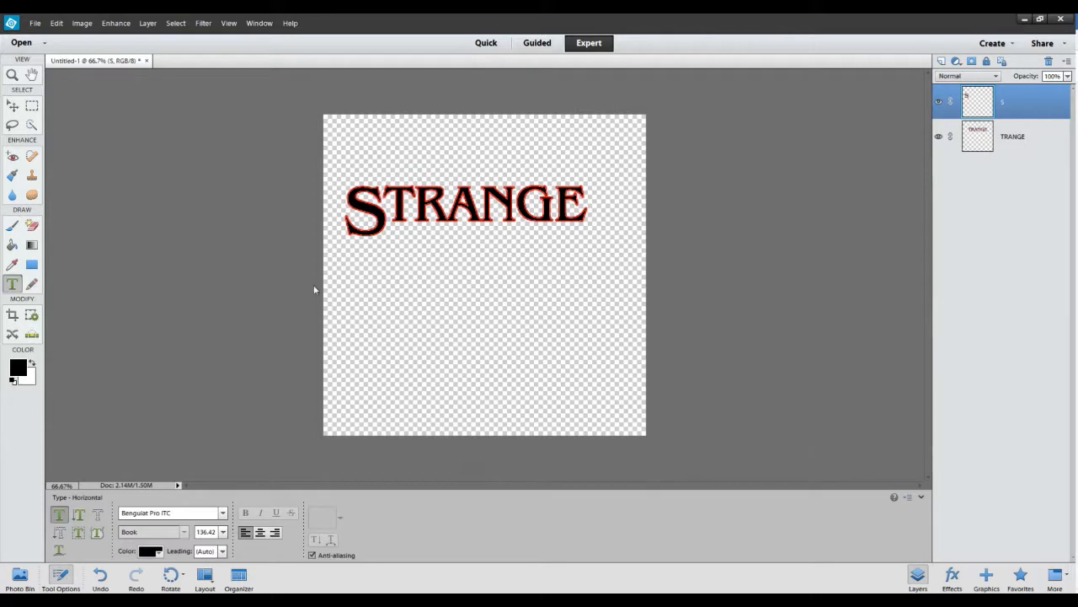
Add a separate black "R" text layer in Benguiat Pro ITC on the empty canvas below STRANGE.
{"action": "key", "text": "r"}
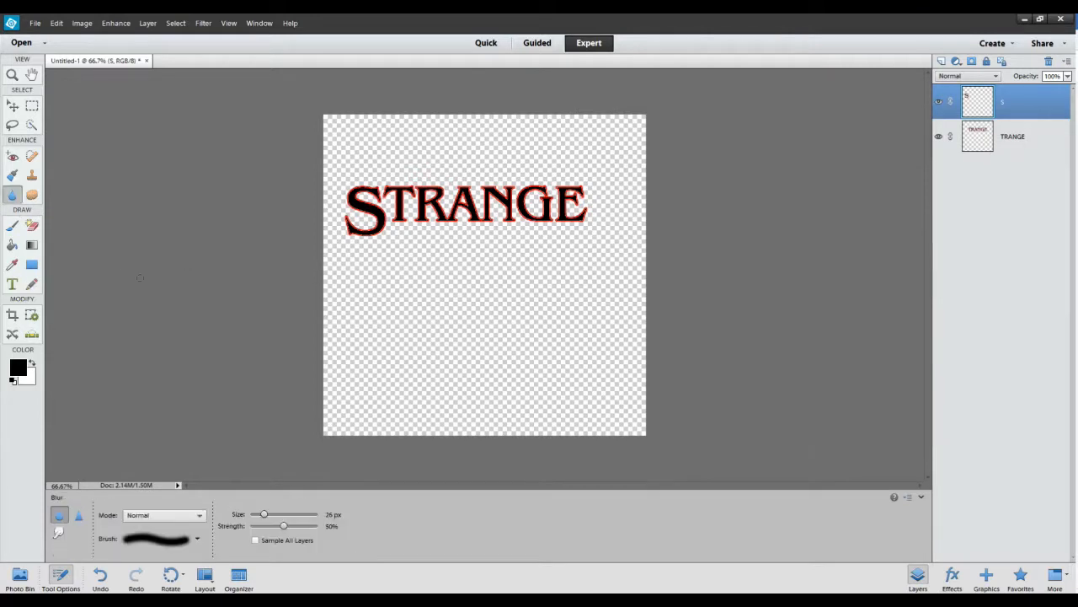
{"action": "left_click", "coordinate": [17, 287]}
{"action": "left_click", "coordinate": [423, 260]}
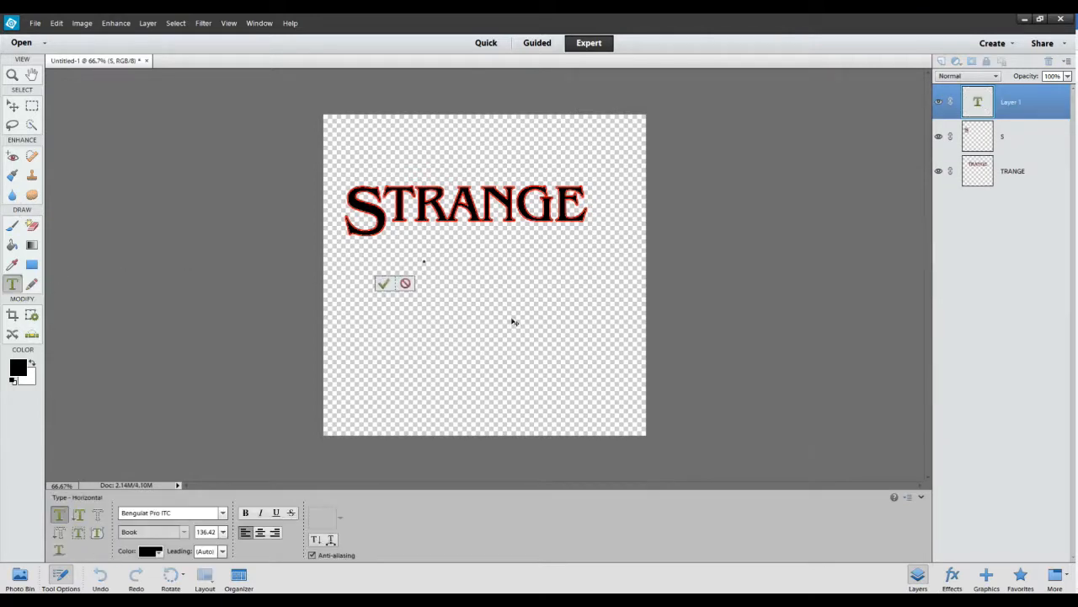
{"action": "type", "text": "R"}
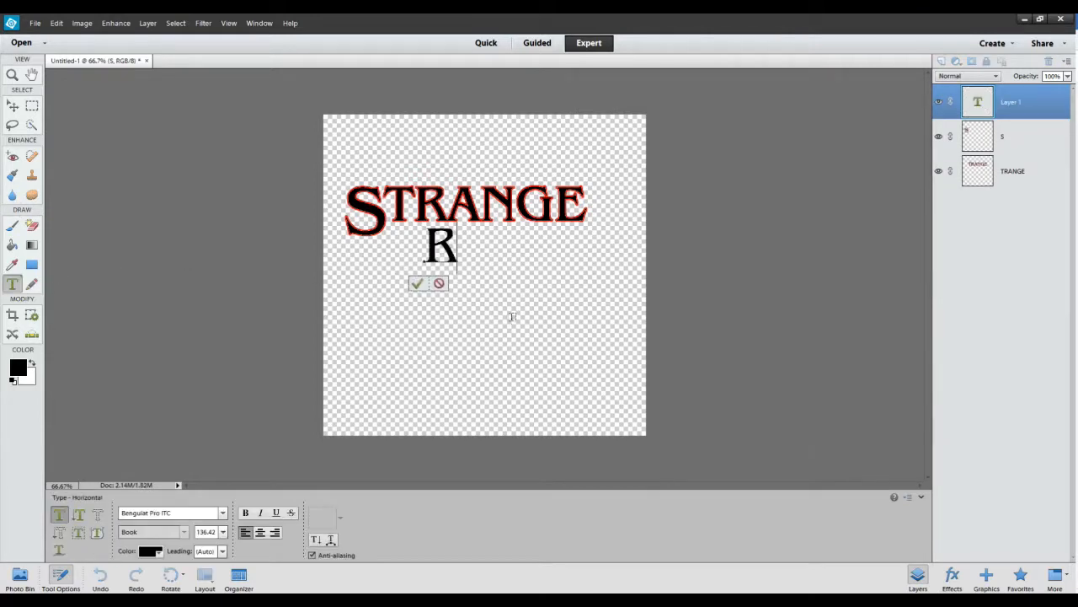
{"action": "left_click", "coordinate": [419, 285]}
Move the "R" directly behind STRANGE to form STRANGER and scale it proportionally to about 132%.
{"action": "key", "text": "v"}
{"action": "left_click_drag", "start_coordinate": [448, 250], "coordinate": [615, 222]}
{"action": "key", "text": "ctrl+t"}
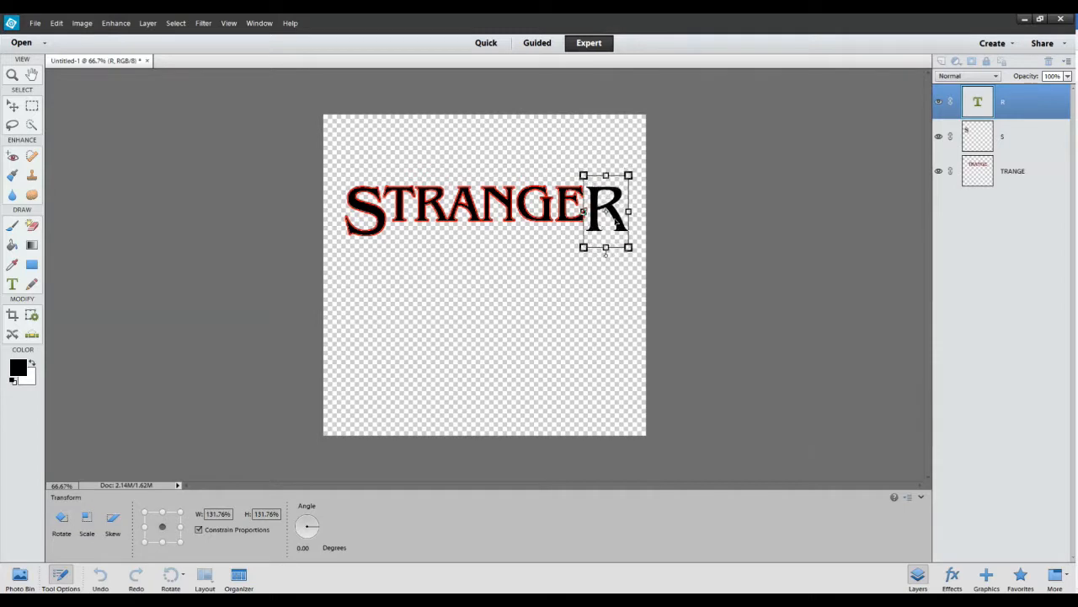
{"action": "left_click", "coordinate": [587, 268]}
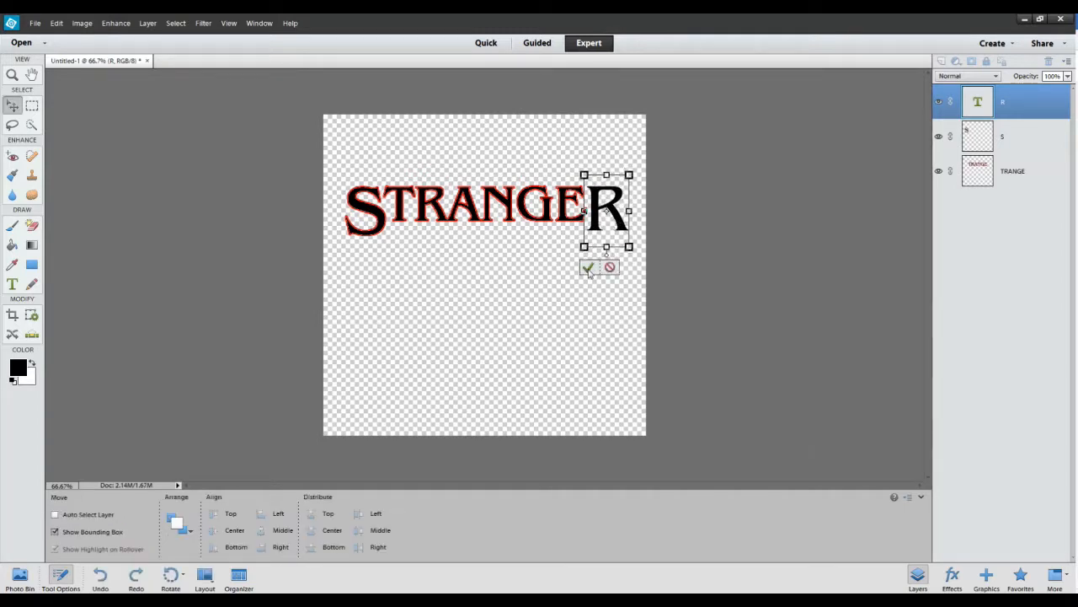
Simplify the "R" layer and outline it with a 3 px red stroke placed outside.
{"action": "right_click", "coordinate": [1011, 102]}
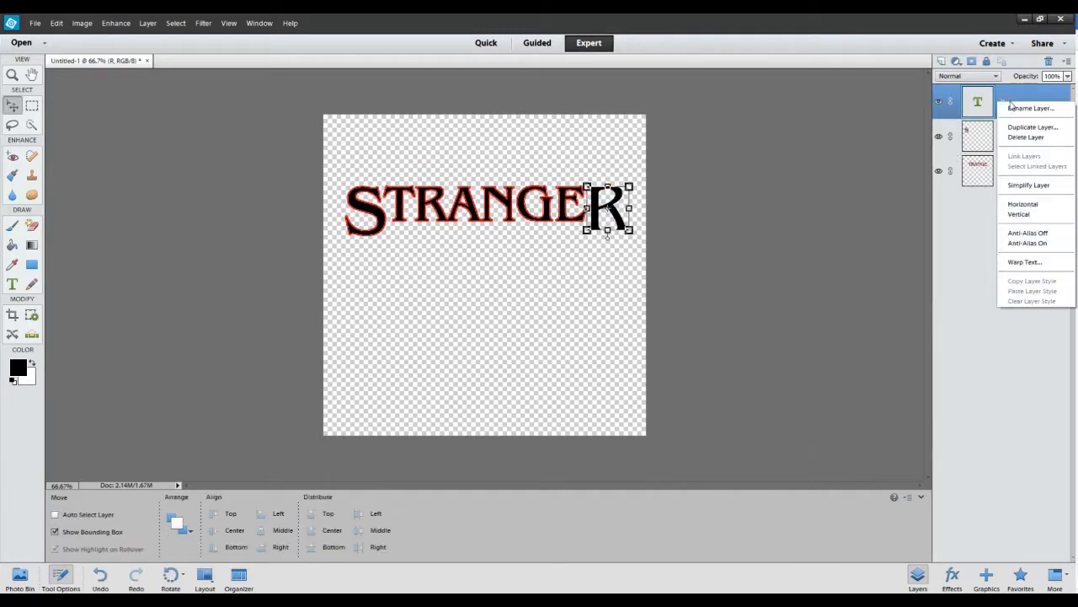
{"action": "left_click", "coordinate": [1028, 184]}
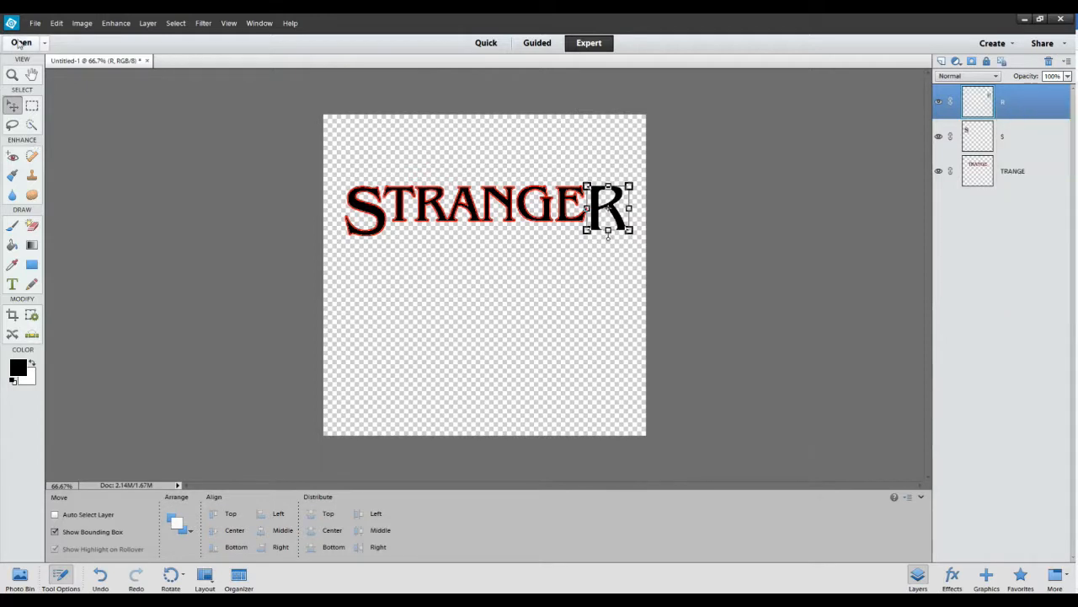
{"action": "left_click", "coordinate": [33, 23]}
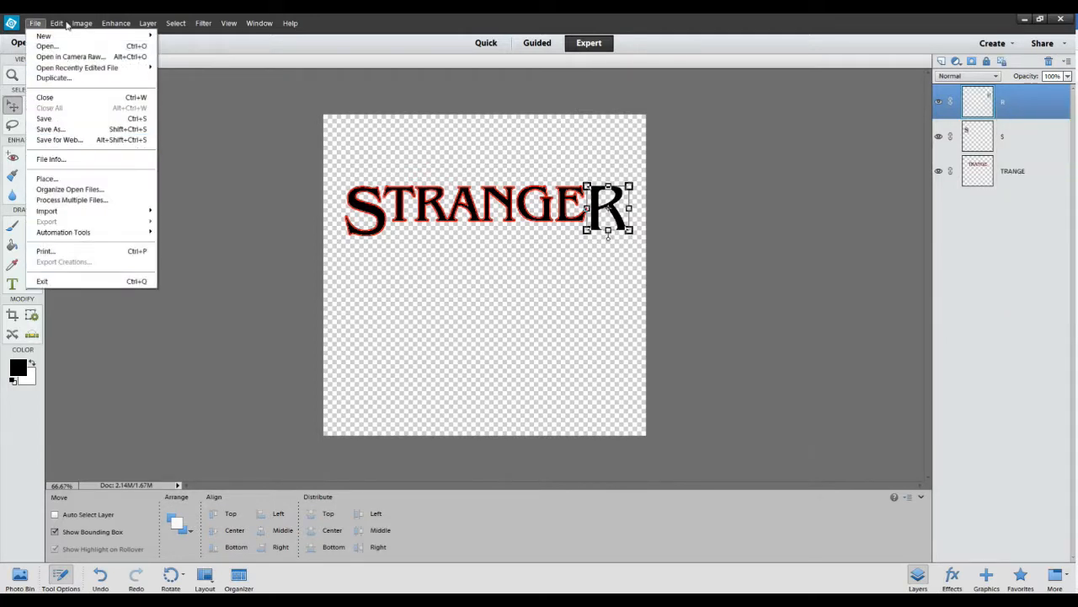
{"action": "left_click", "coordinate": [71, 158]}
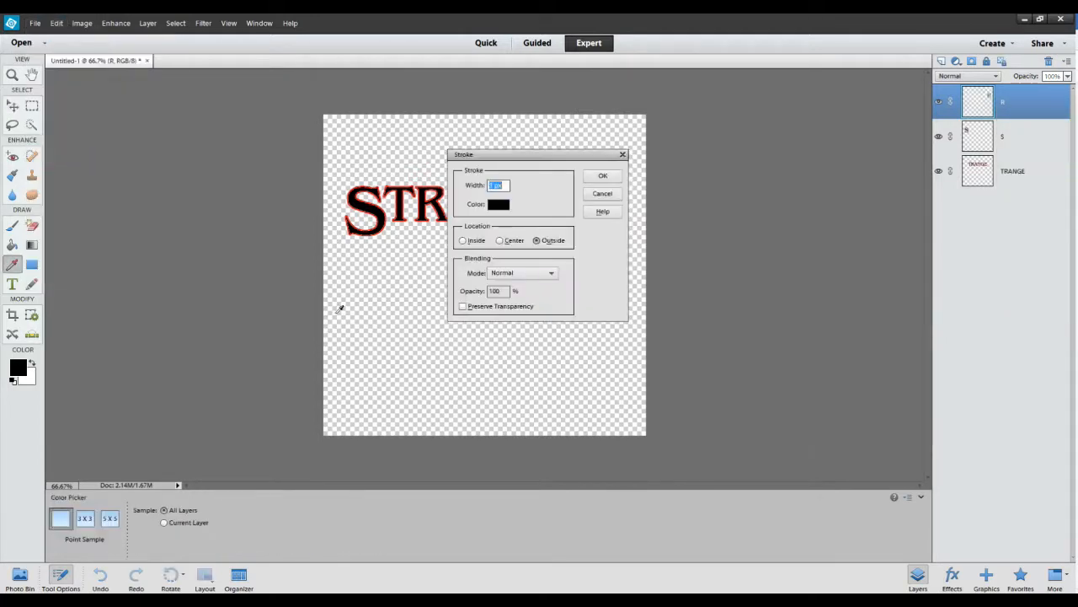
{"action": "left_click", "coordinate": [498, 205]}
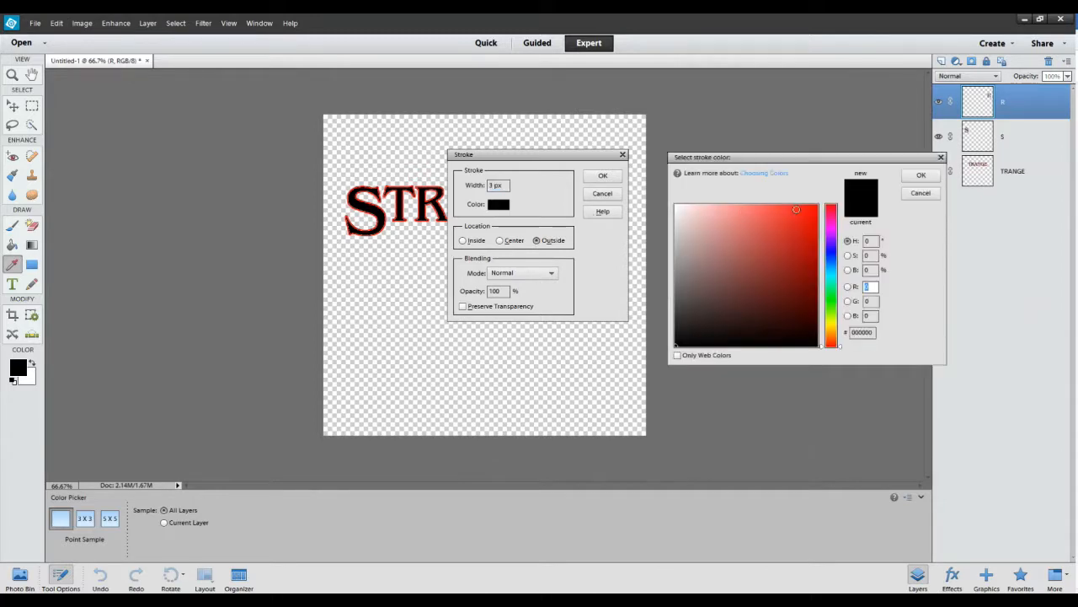
{"action": "left_click", "coordinate": [811, 208]}
{"action": "left_click", "coordinate": [920, 175]}
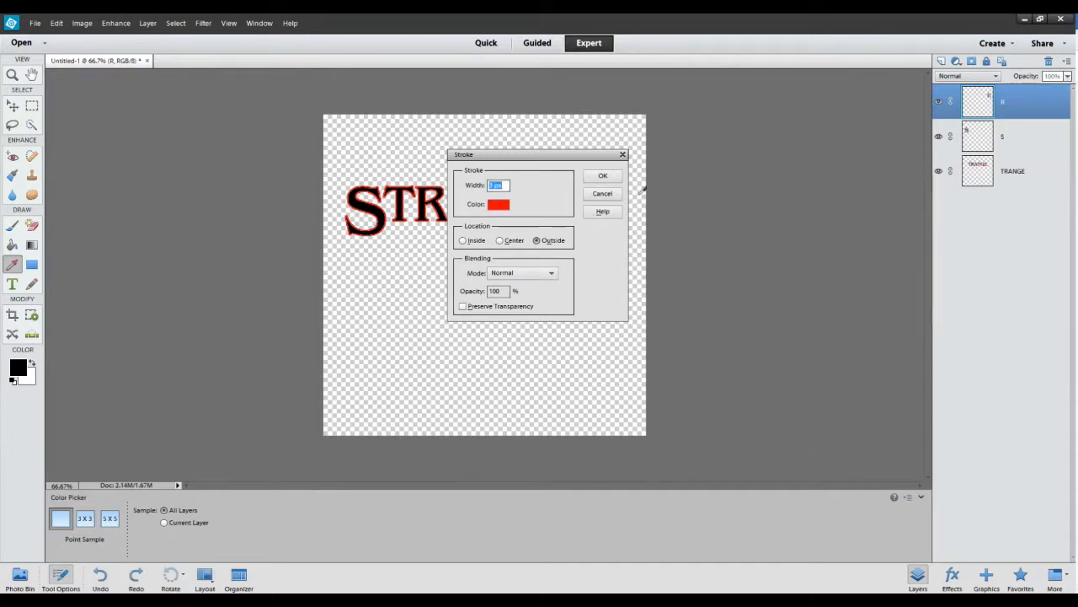
{"action": "left_click", "coordinate": [602, 176]}
Align the top edges of the "S" and TRANGE layers.
{"action": "key", "text": "v"}
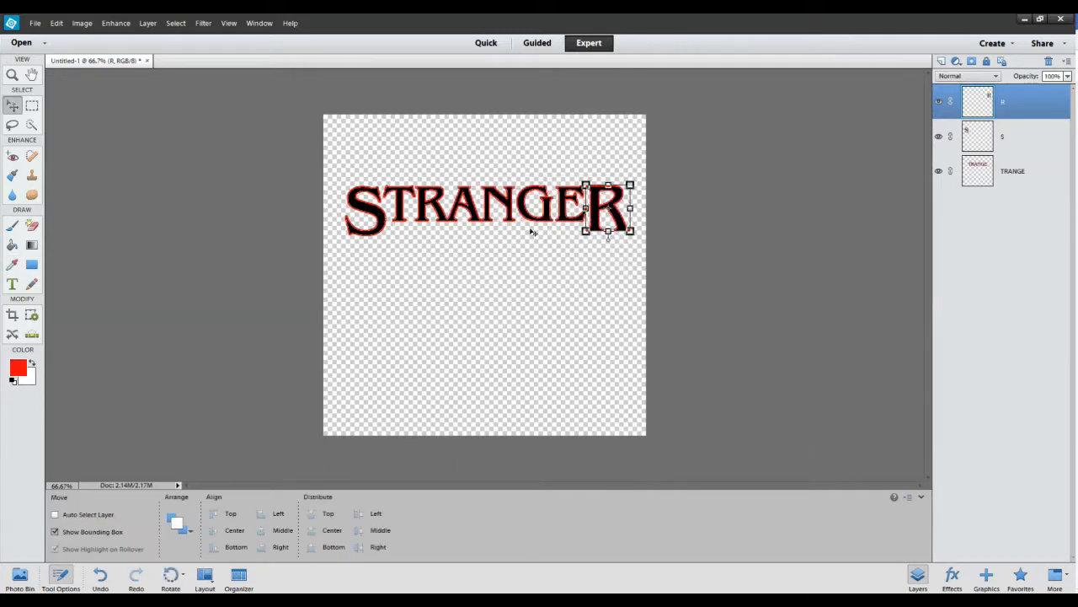
{"action": "left_click", "coordinate": [1026, 145]}
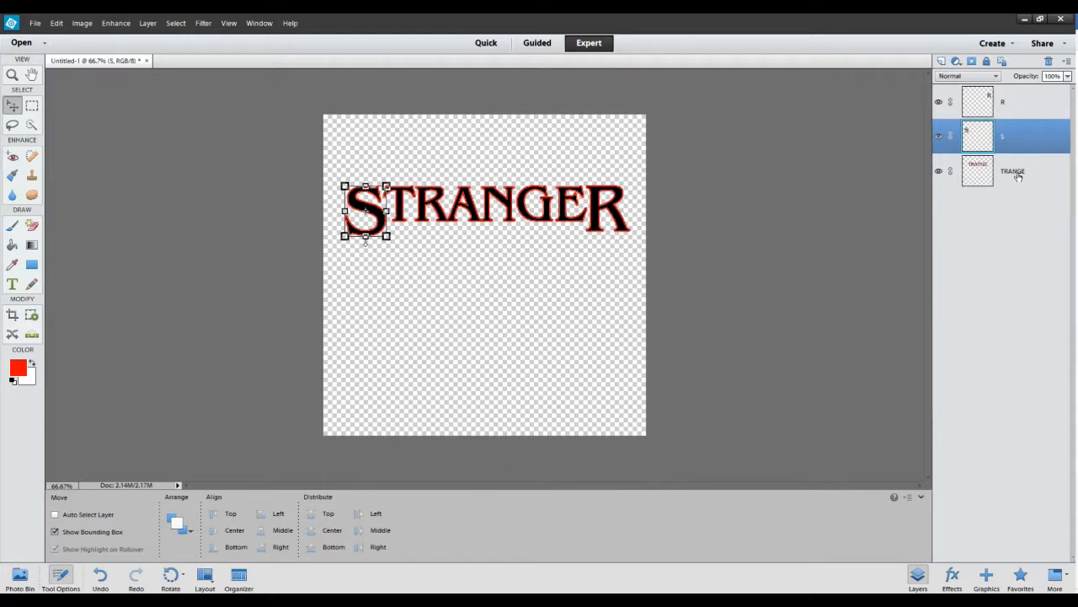
{"action": "left_click", "coordinate": [1017, 175], "text": "ctrl"}
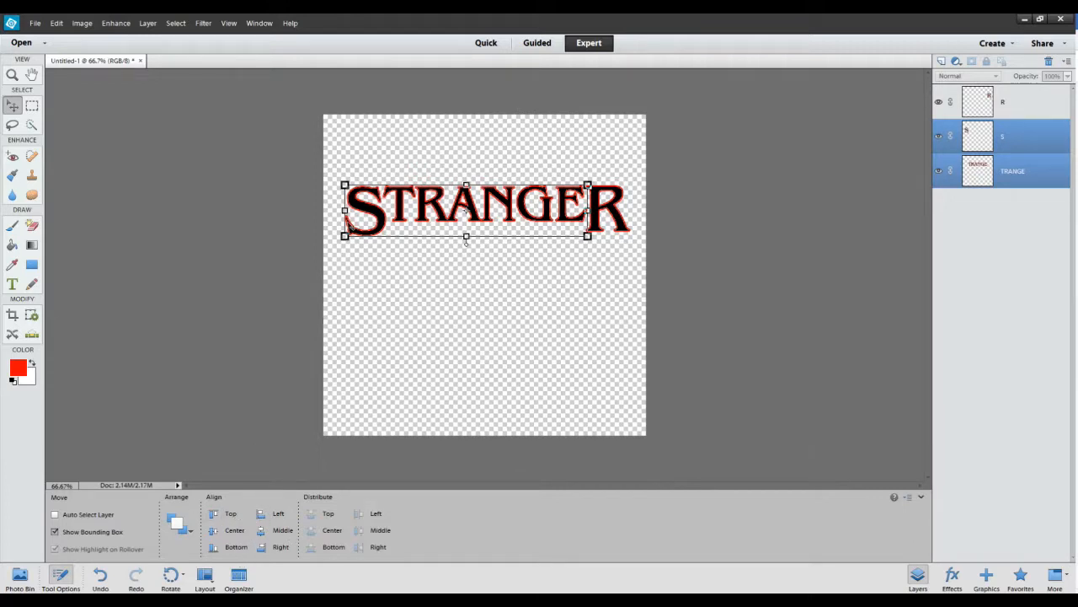
{"action": "left_click", "coordinate": [213, 516]}
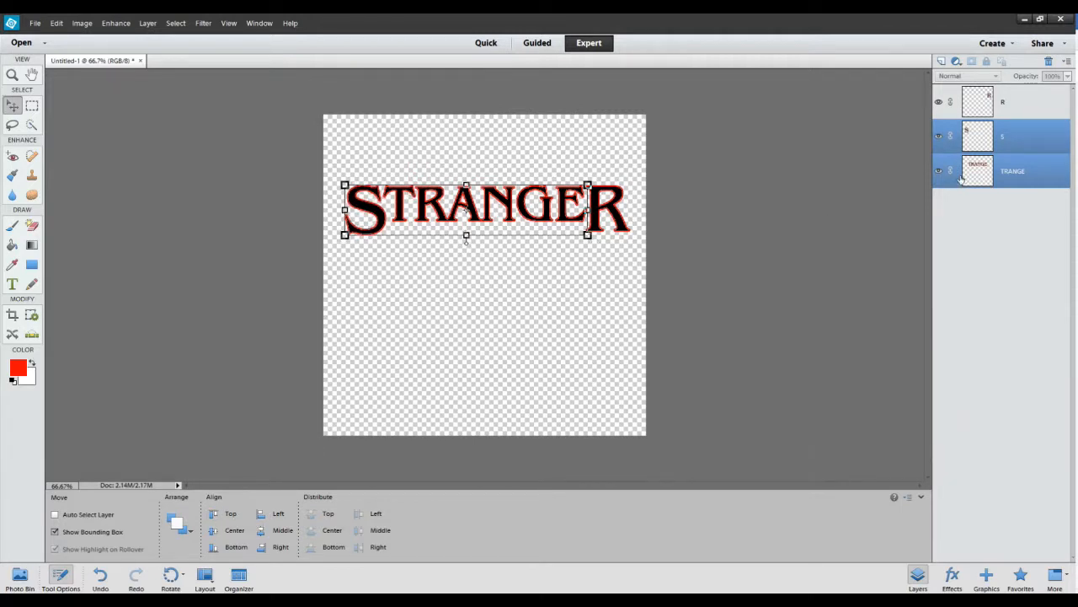
Align the top edges of the "R" and TRANGE layers.
{"action": "left_click", "coordinate": [1008, 175]}
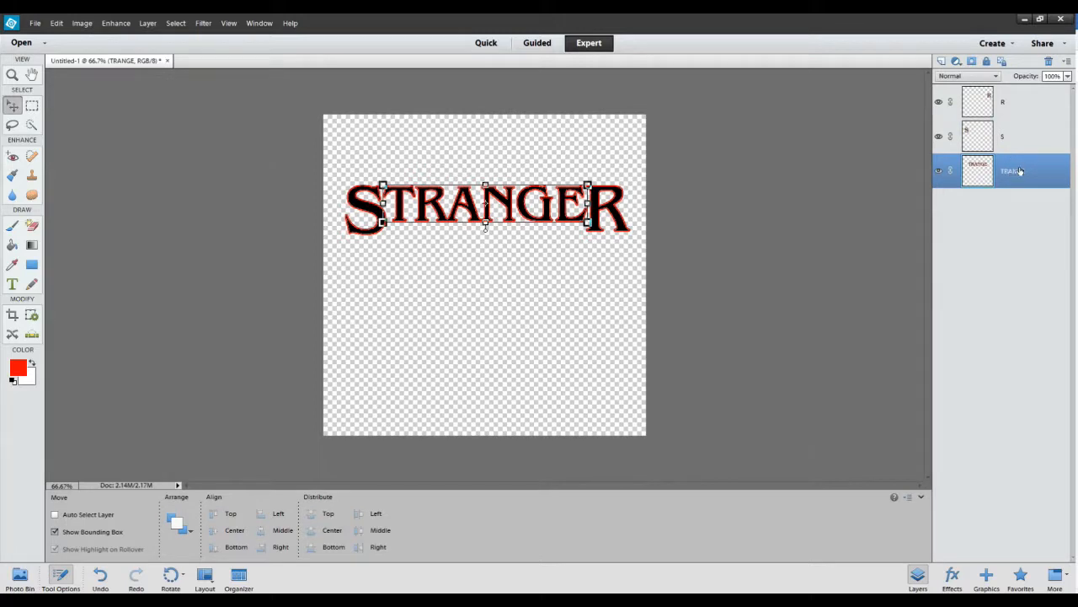
{"action": "left_click", "coordinate": [1007, 134]}
{"action": "left_click", "coordinate": [1014, 174]}
{"action": "left_click", "coordinate": [1016, 103], "text": "ctrl"}
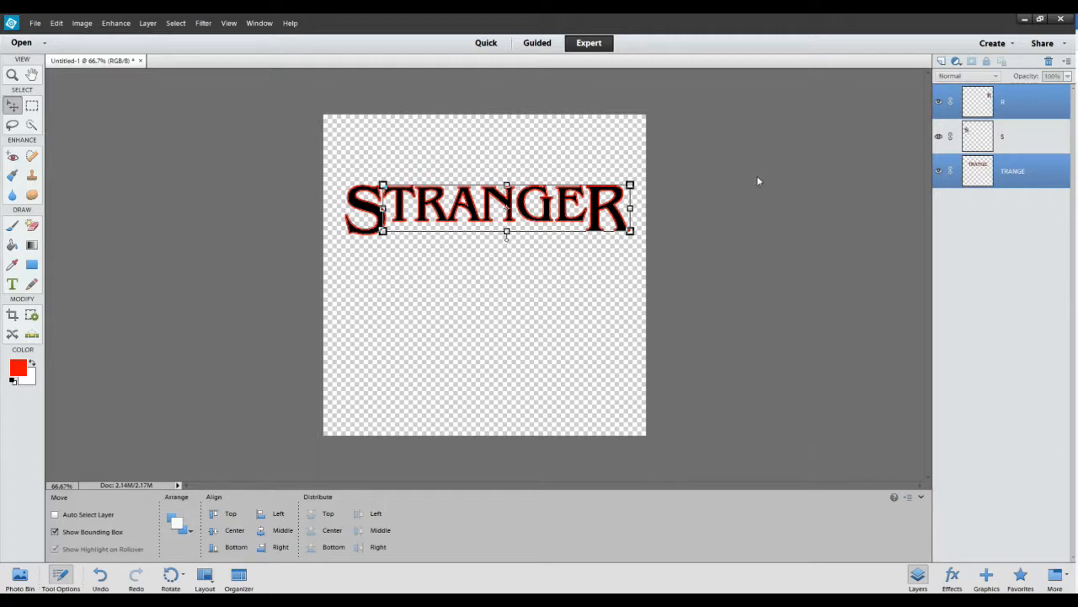
{"action": "left_click", "coordinate": [213, 514]}
Reset the foreground colour to black and add a THINGS text layer below STRANGER.
{"action": "left_click", "coordinate": [14, 381]}
{"action": "left_click", "coordinate": [12, 285]}
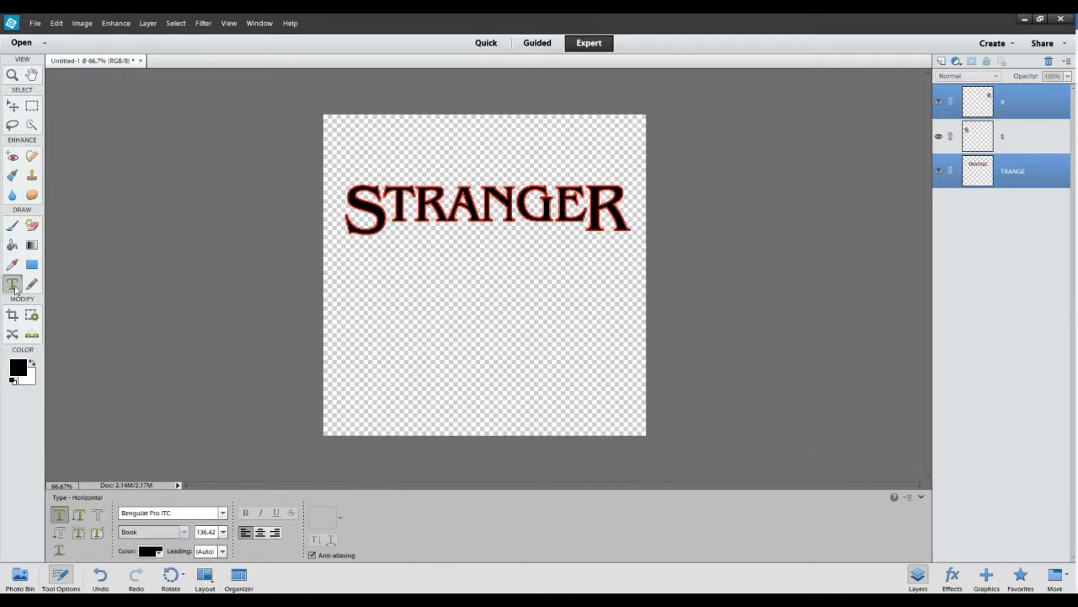
{"action": "left_click", "coordinate": [406, 264]}
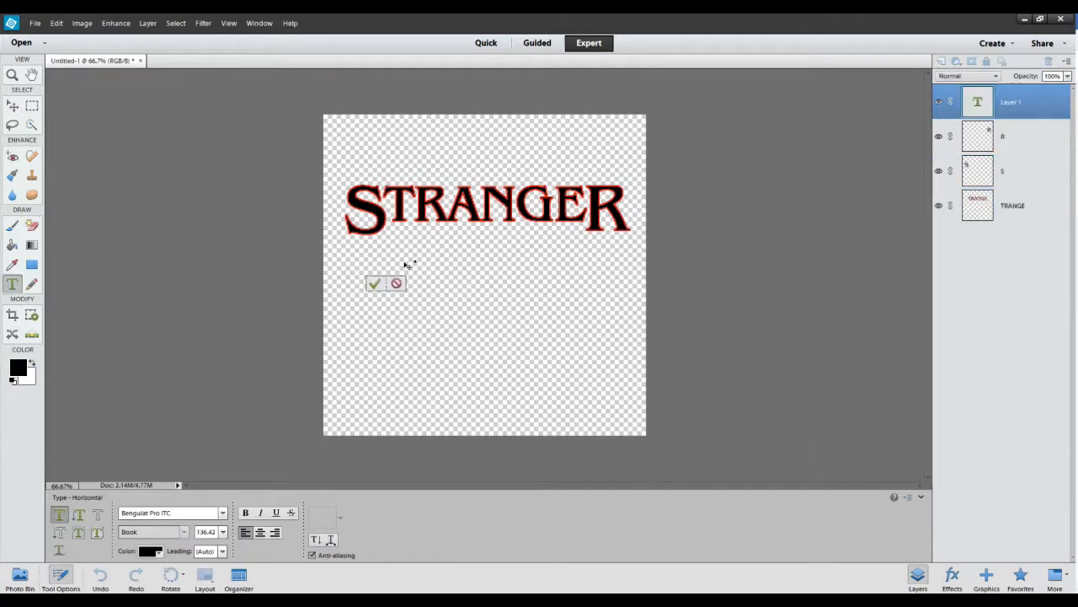
{"action": "type", "text": "THINGS"}
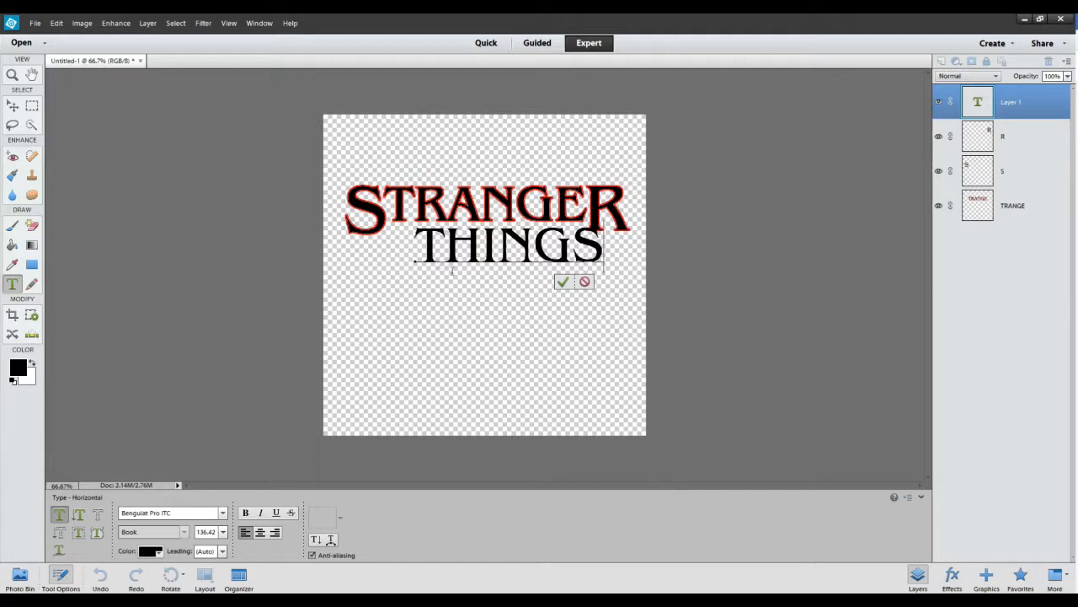
{"action": "left_click", "coordinate": [561, 282]}
Move THINGS just beneath STRANGER and align it horizontally to the middle of the TRANGE layer.
{"action": "key", "text": "v"}
{"action": "left_click_drag", "start_coordinate": [542, 256], "coordinate": [515, 254]}
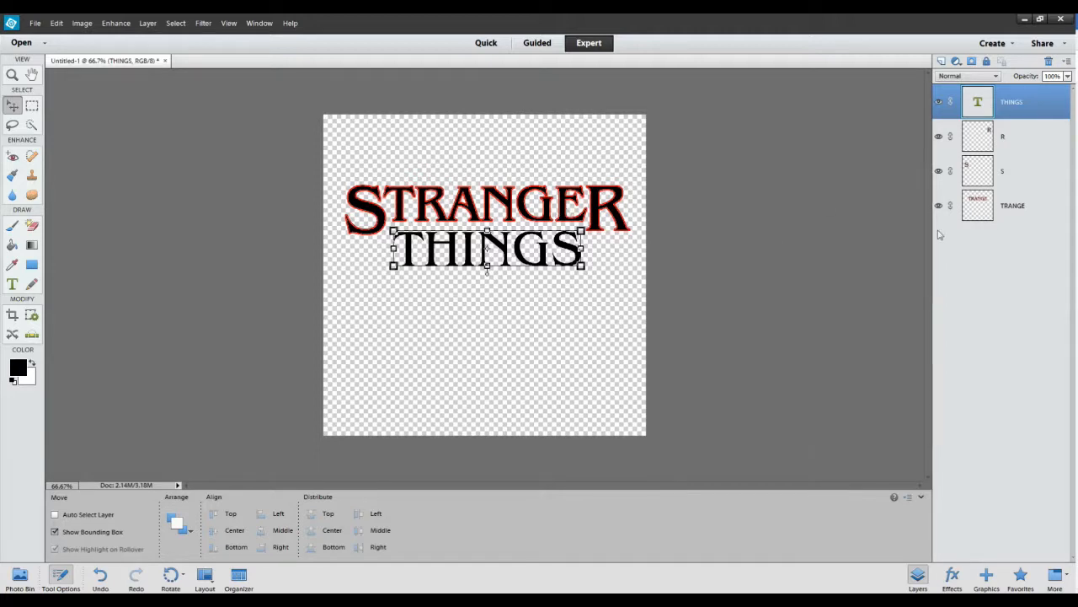
{"action": "left_click", "coordinate": [1011, 210], "text": "ctrl"}
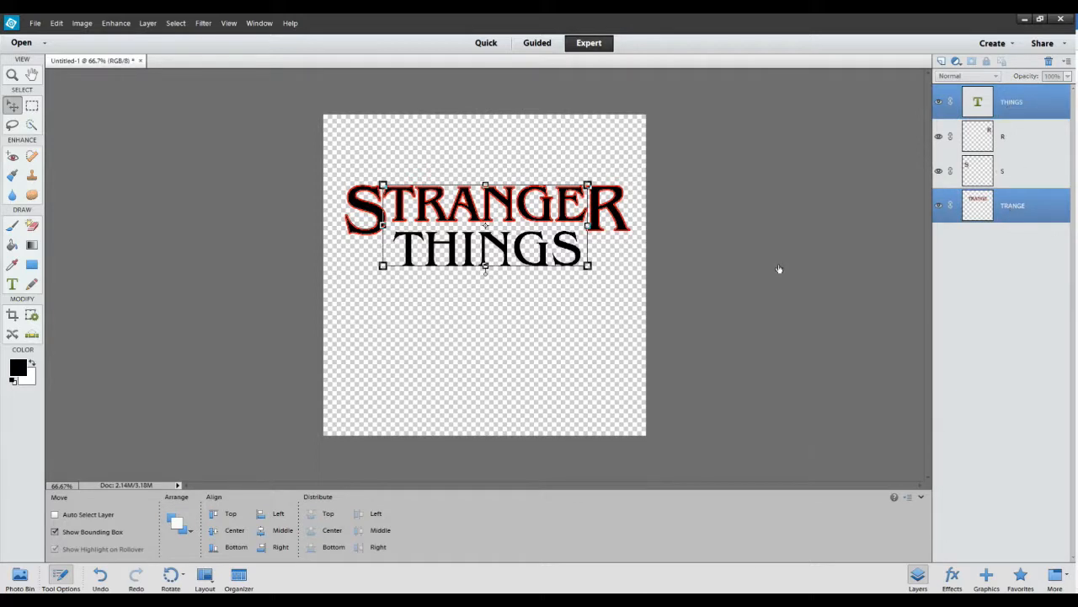
{"action": "left_click", "coordinate": [261, 536]}
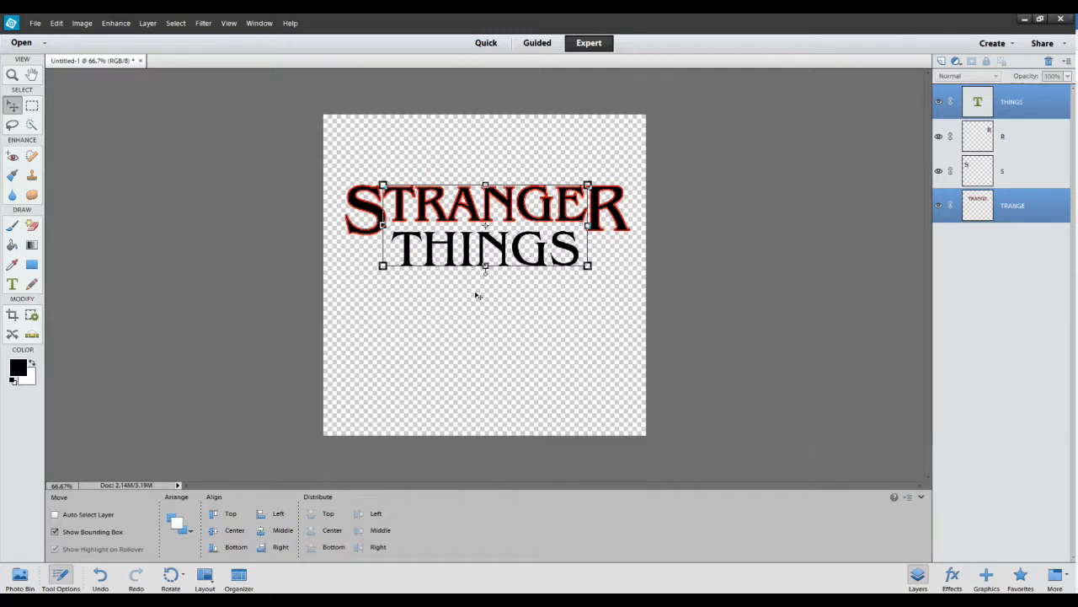
Simplify the THINGS layer and outline it with a 3 px red stroke placed outside.
{"action": "left_click", "coordinate": [1012, 208]}
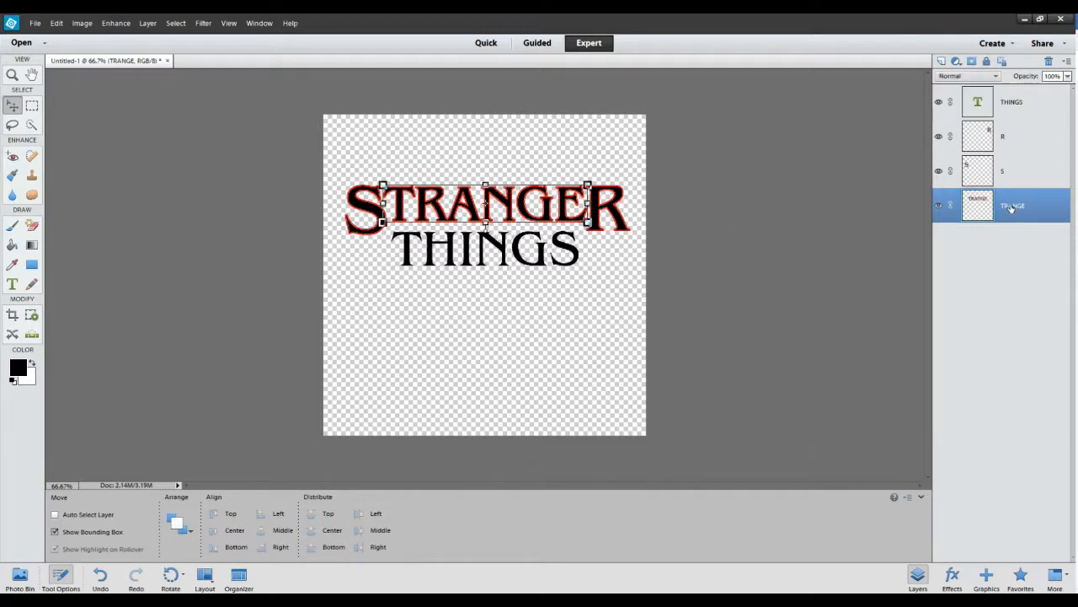
{"action": "left_click", "coordinate": [1015, 105]}
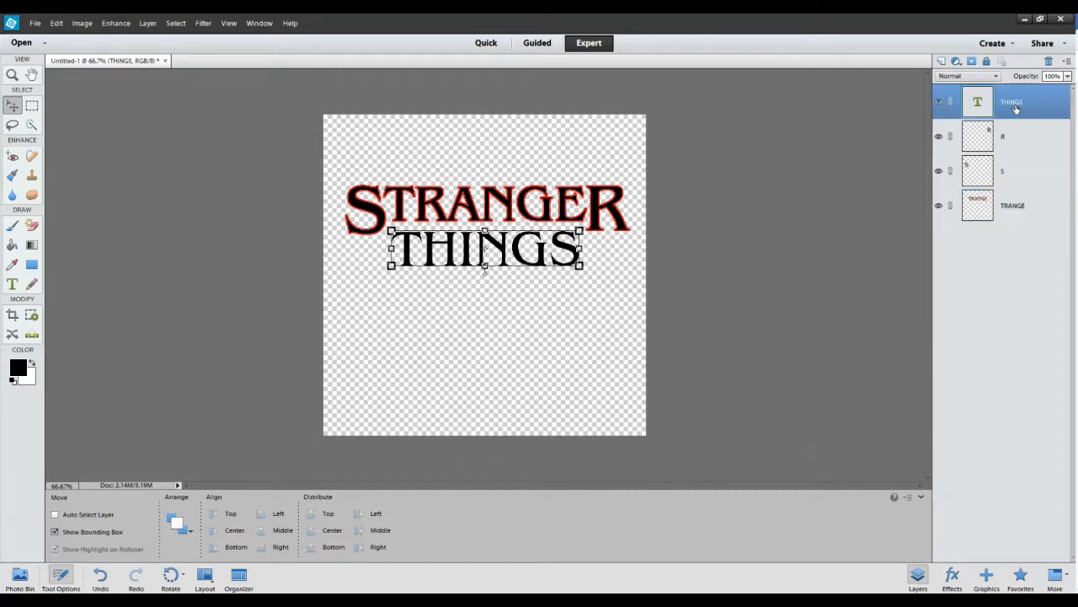
{"action": "right_click", "coordinate": [1015, 105]}
{"action": "left_click", "coordinate": [1026, 187]}
{"action": "left_click", "coordinate": [56, 23]}
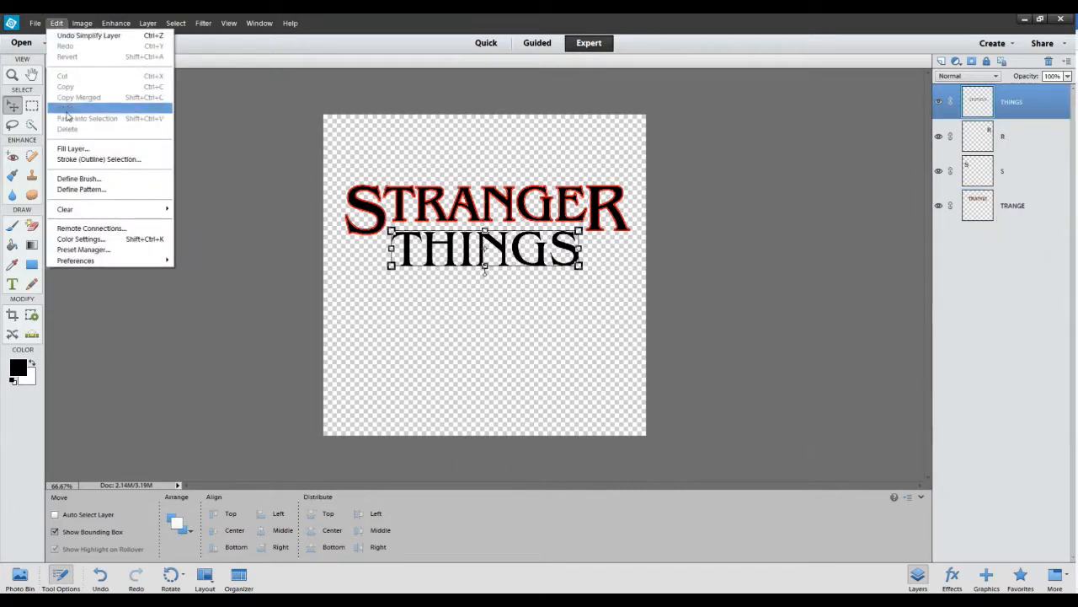
{"action": "left_click", "coordinate": [78, 159]}
{"action": "left_click", "coordinate": [498, 205]}
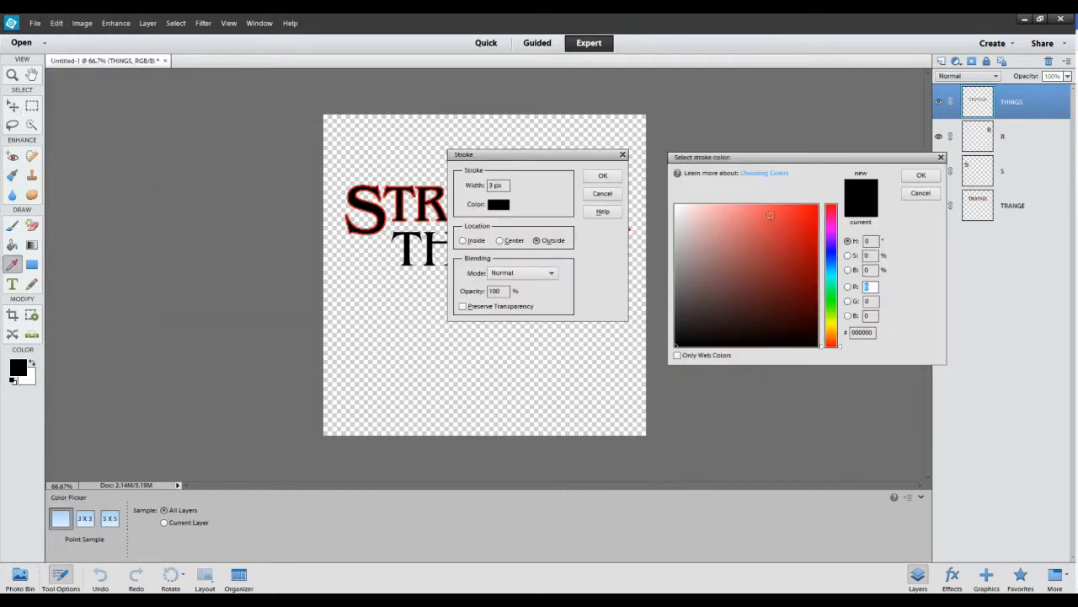
{"action": "left_click", "coordinate": [814, 208]}
{"action": "left_click", "coordinate": [921, 175]}
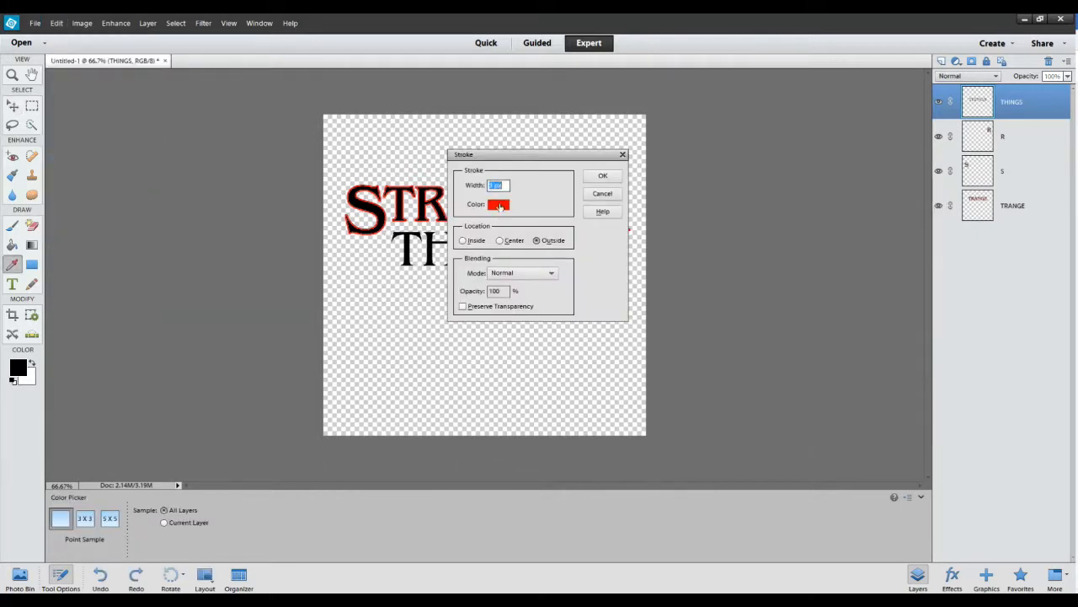
{"action": "left_click", "coordinate": [603, 175]}
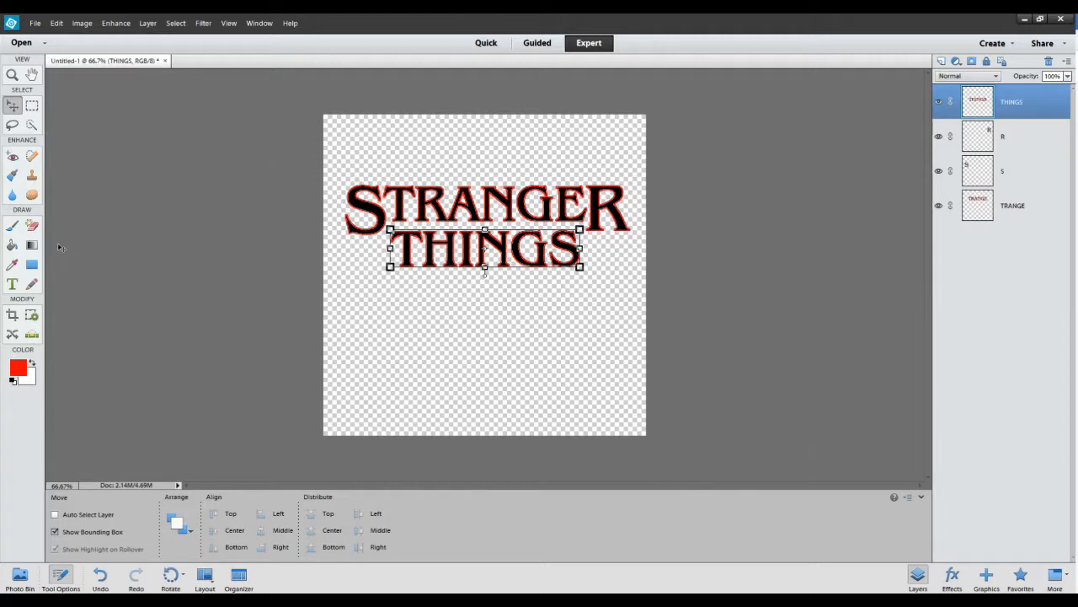
Draw a thin black horizontal rectangle just above STRANGER, spanning roughly the width of the word.
{"action": "left_click", "coordinate": [33, 265]}
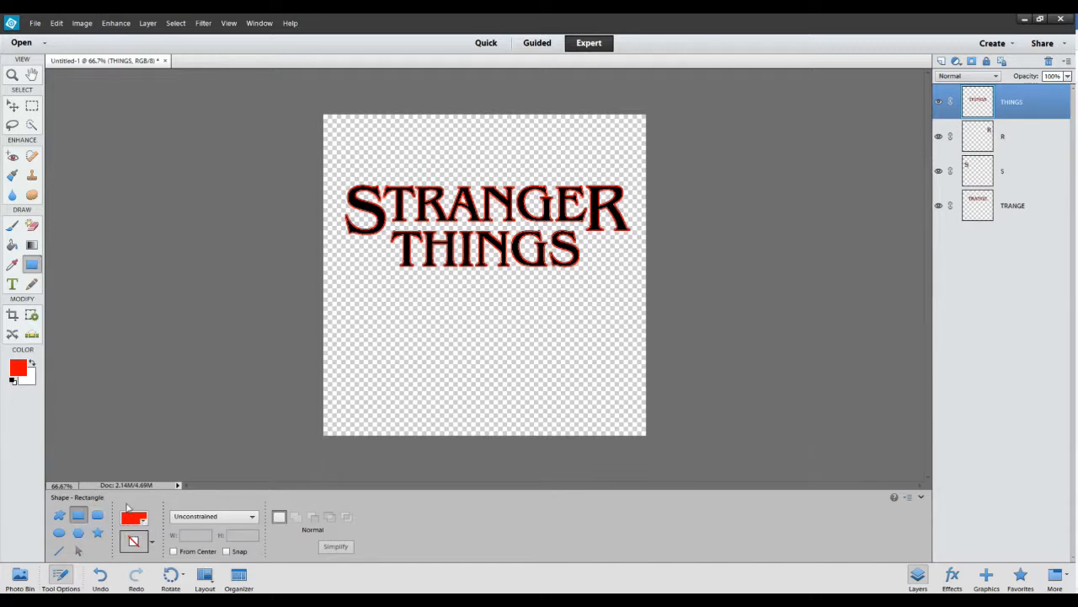
{"action": "left_click", "coordinate": [13, 381]}
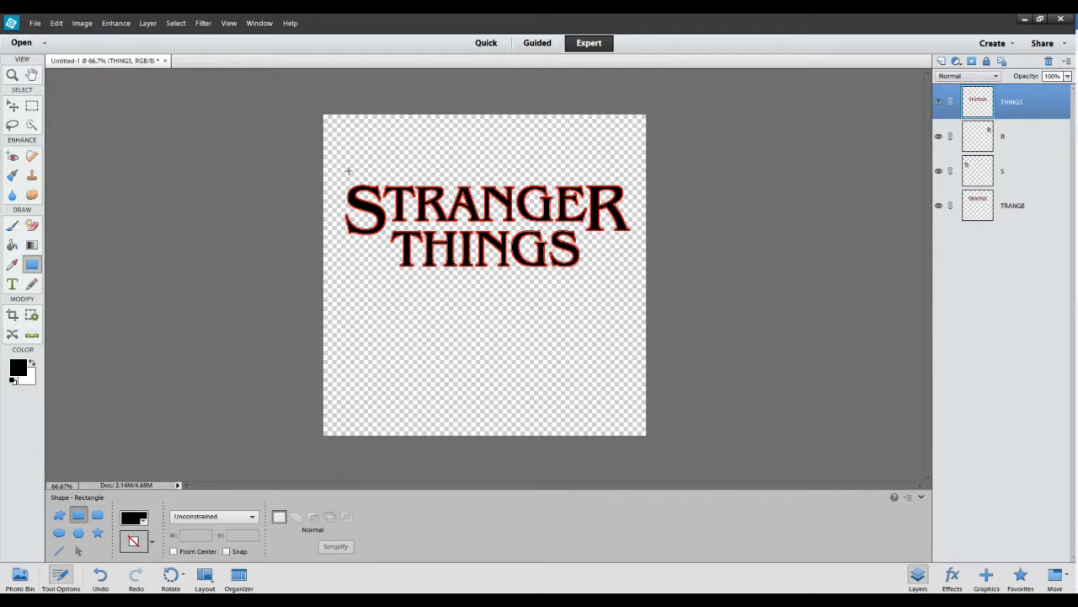
{"action": "left_click_drag", "start_coordinate": [348, 172], "coordinate": [626, 179]}
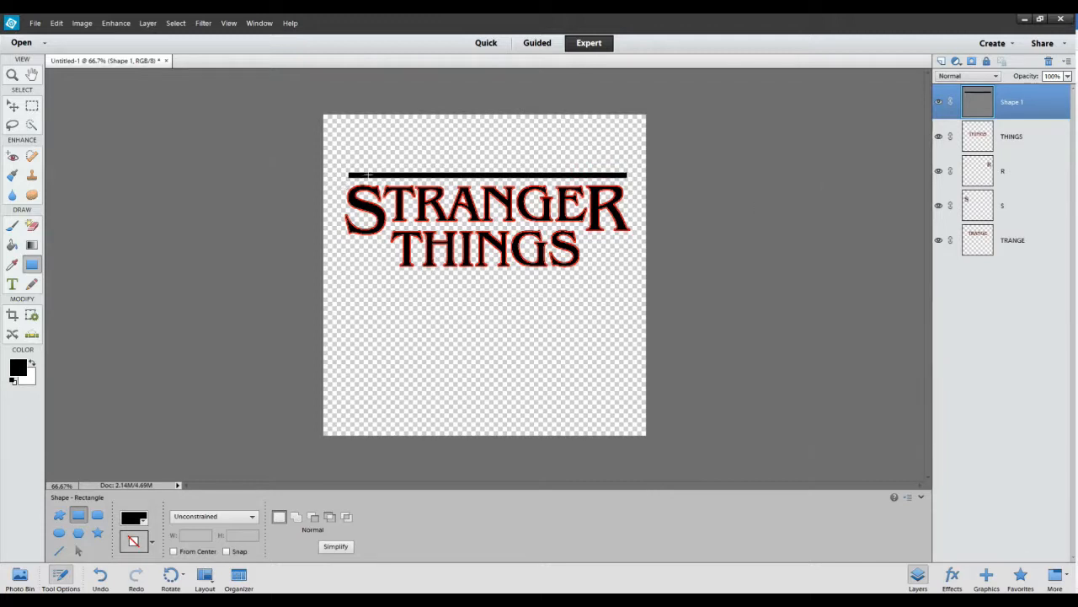
Rename the layer of the black bar above STRANGER as TOP LINE.
{"action": "right_click", "coordinate": [1014, 102]}
{"action": "left_click", "coordinate": [1021, 107]}
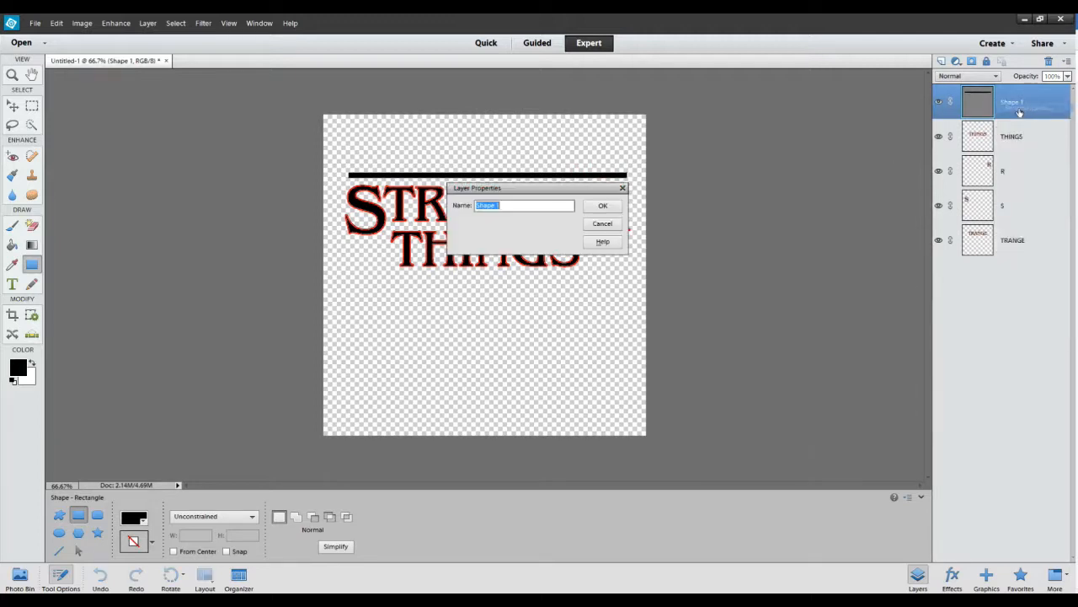
{"action": "type", "text": "TOP LINE"}
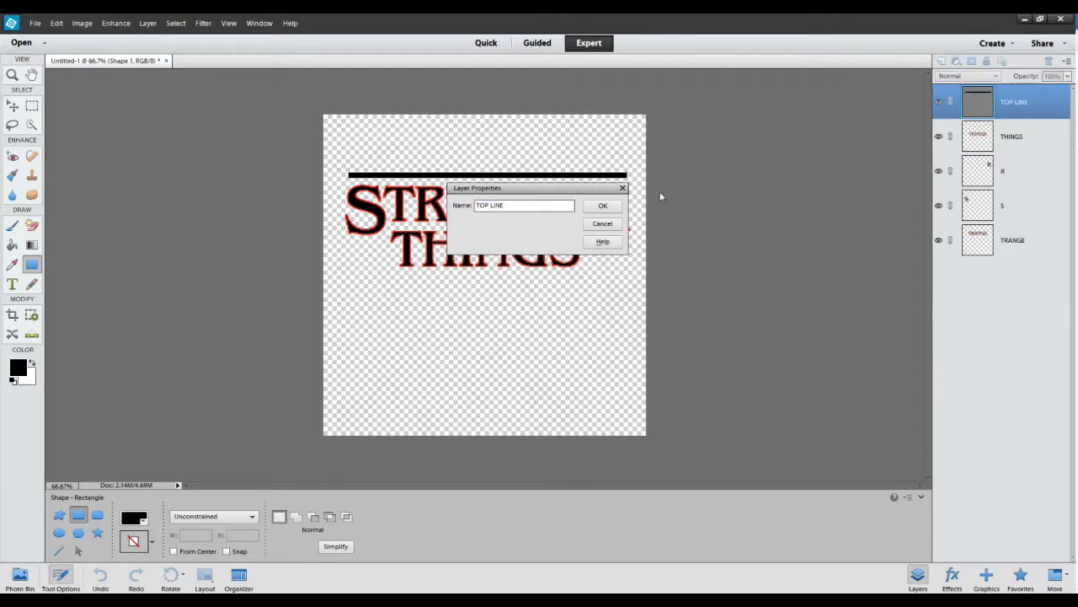
{"action": "left_click", "coordinate": [603, 206]}
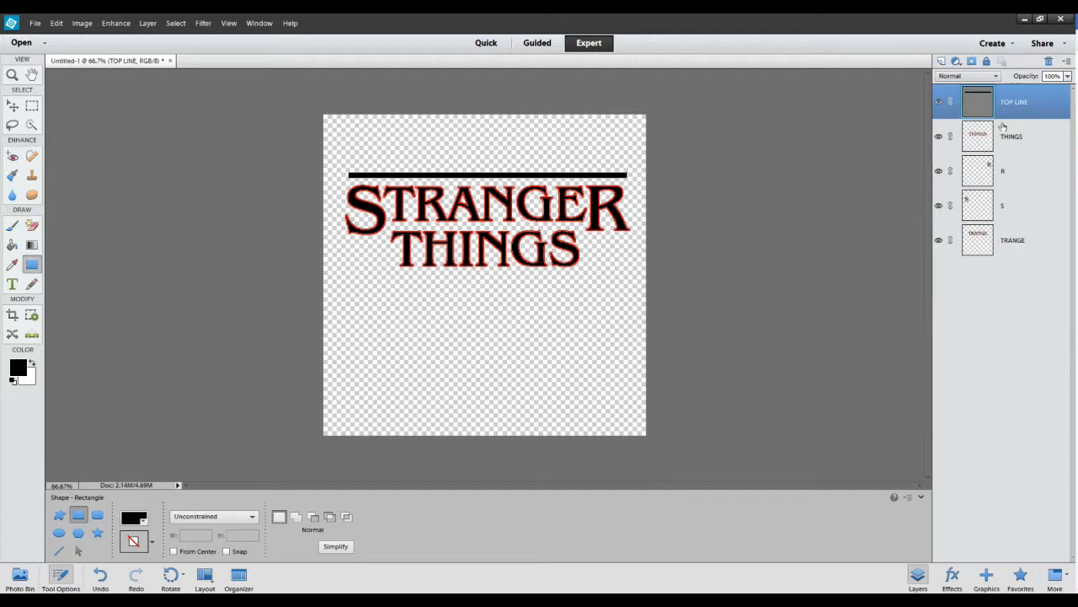
Align the TOP LINE layer to the left edge of the S layer.
{"action": "left_click", "coordinate": [1014, 210], "text": "ctrl"}
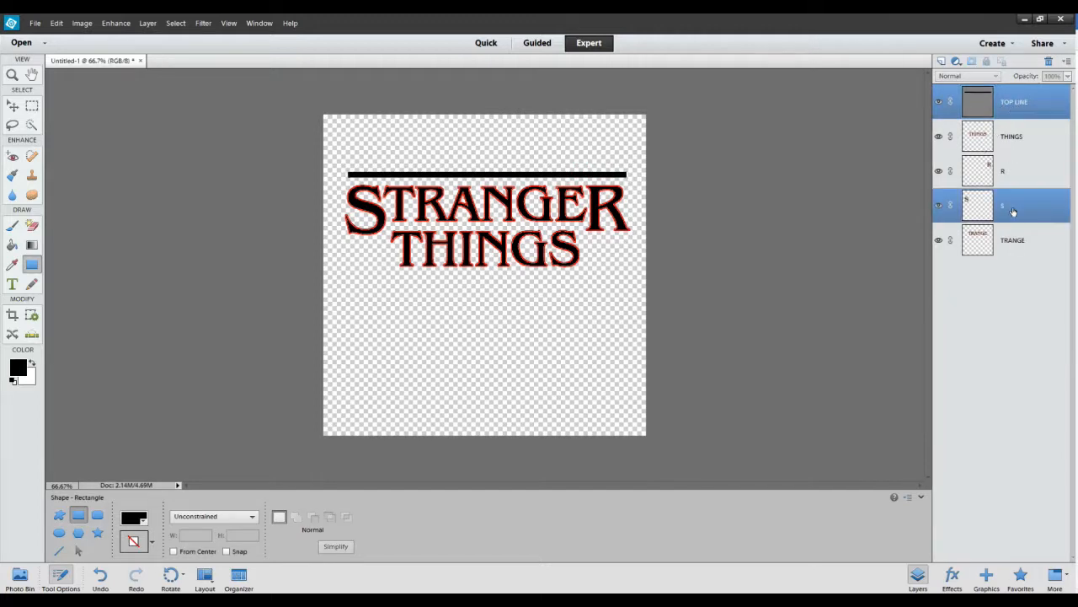
{"action": "left_click", "coordinate": [13, 284]}
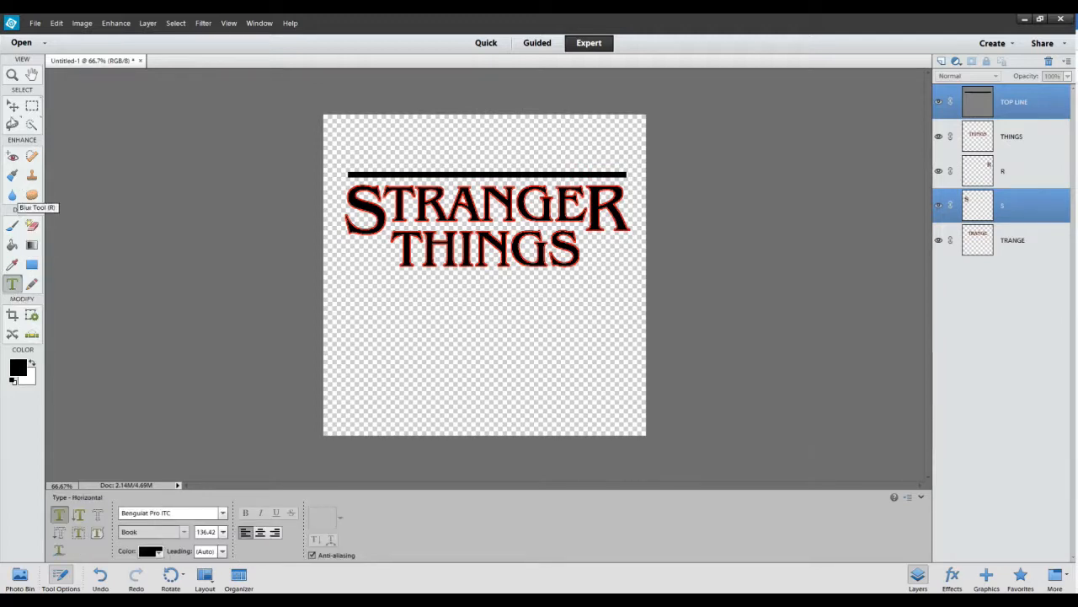
{"action": "left_click", "coordinate": [12, 105]}
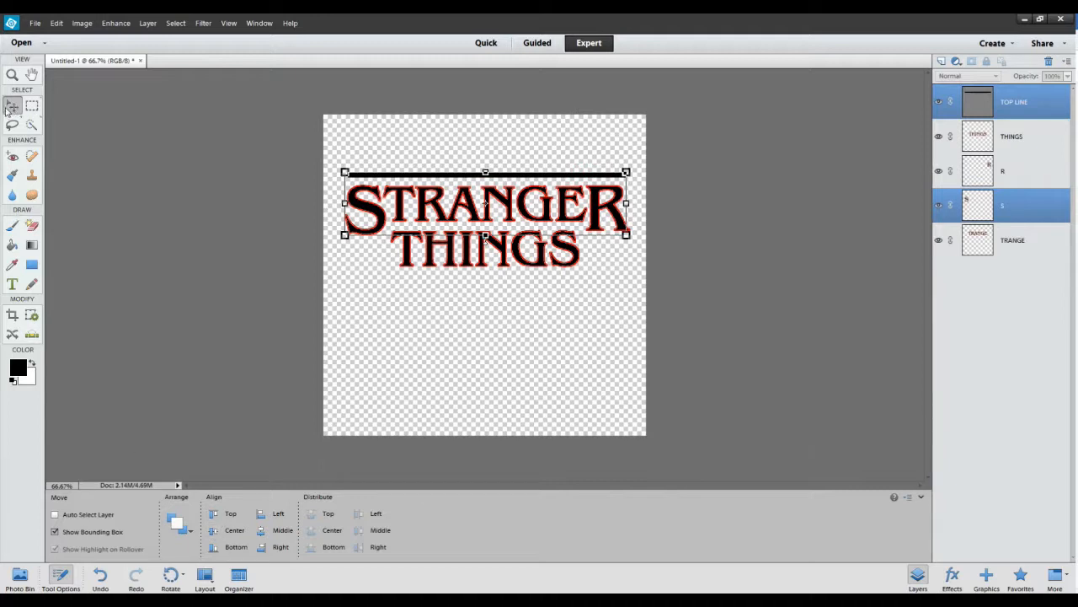
{"action": "left_click", "coordinate": [260, 517]}
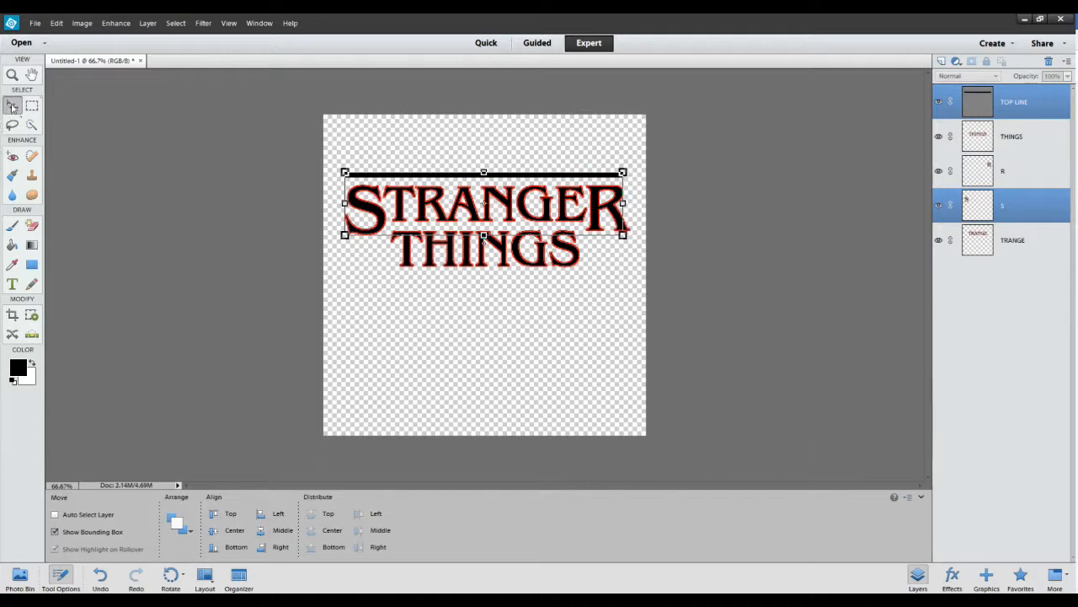
Stretch the TOP LINE bar to about 103% width so it reaches just past the R's outer edge.
{"action": "left_click", "coordinate": [1021, 99]}
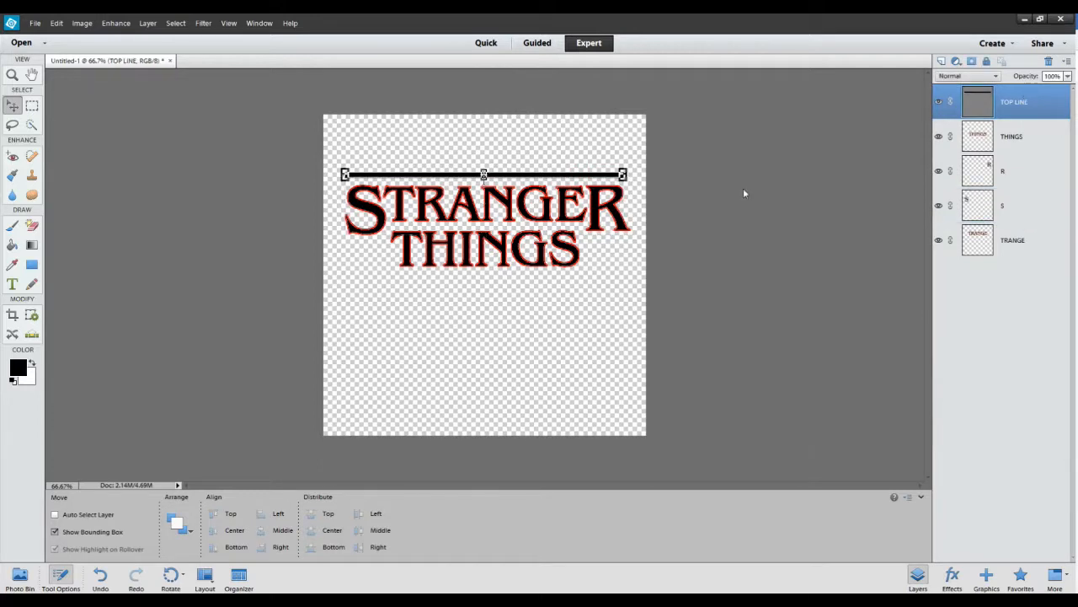
{"action": "left_click_drag", "start_coordinate": [623, 174], "coordinate": [631, 175]}
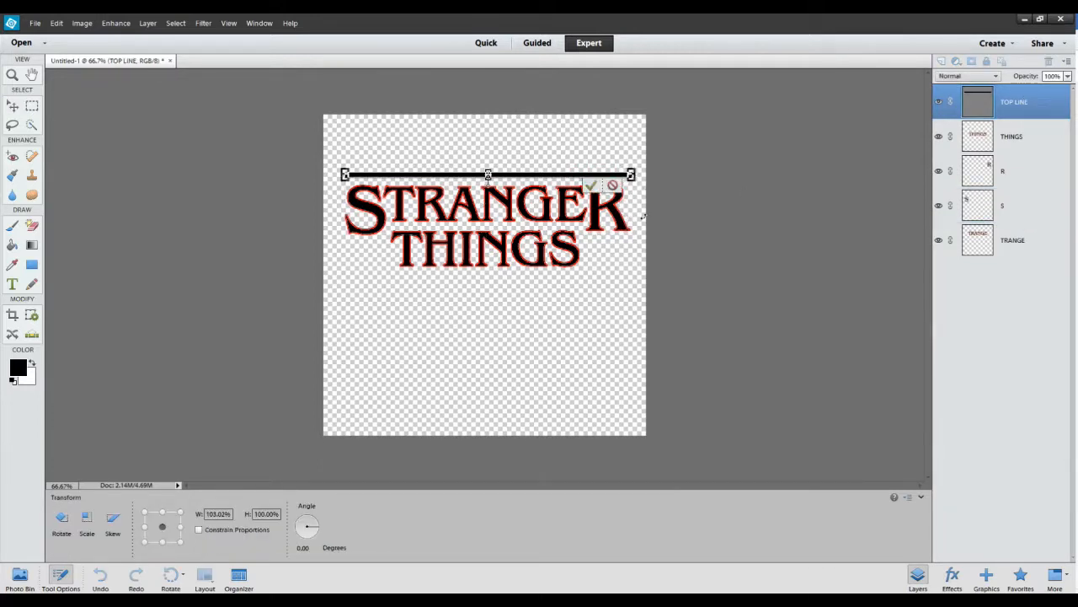
{"action": "left_click", "coordinate": [592, 186]}
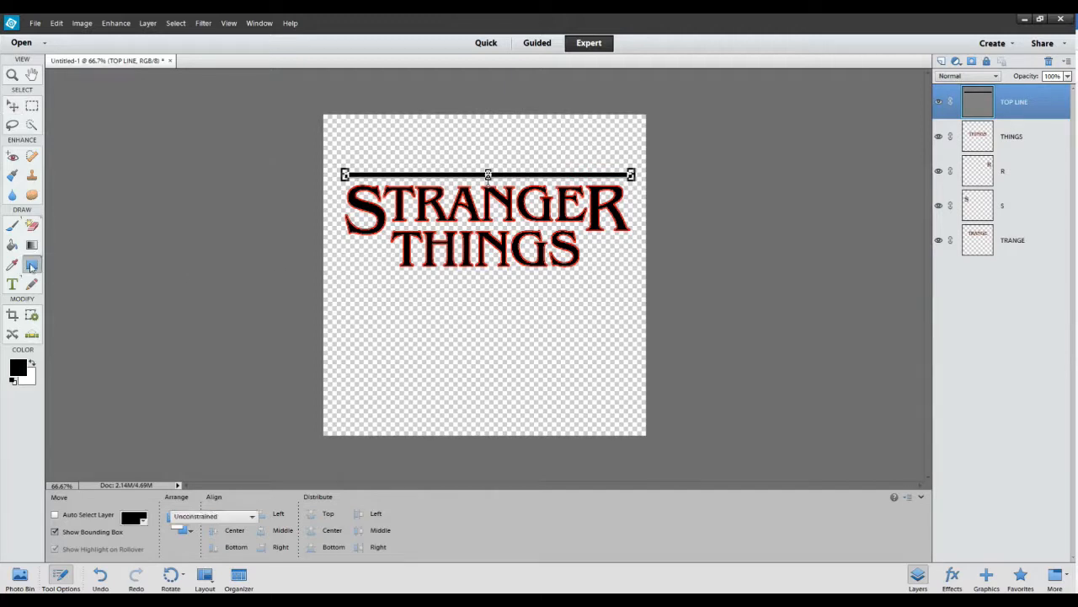
Draw a short black horizontal rectangle beneath the S, beside THINGS, and rename its layer as LEFT LINE.
{"action": "left_click", "coordinate": [31, 264]}
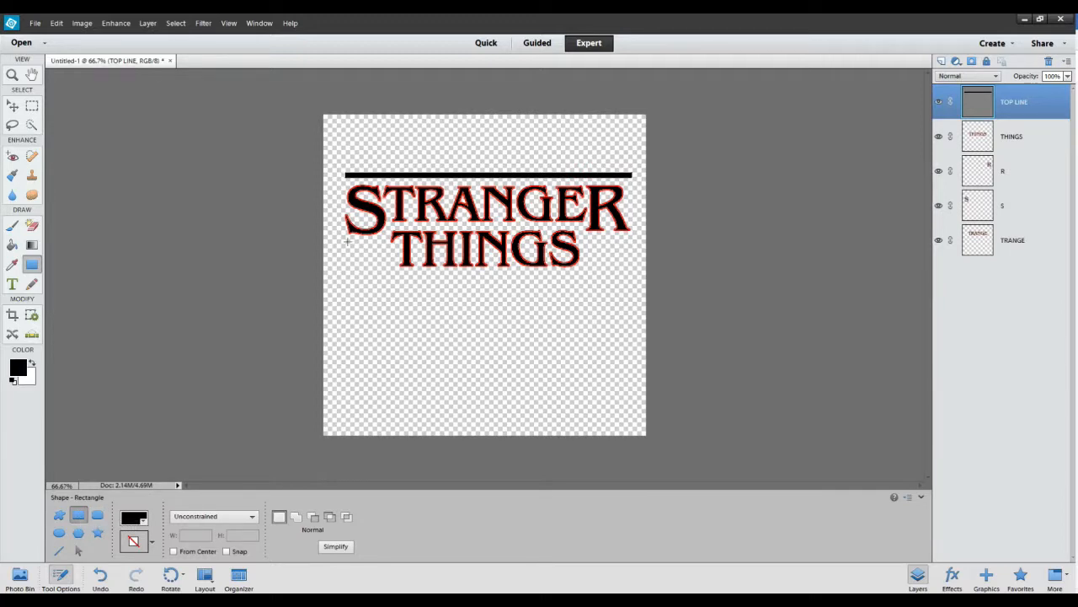
{"action": "left_click_drag", "start_coordinate": [348, 244], "coordinate": [387, 246]}
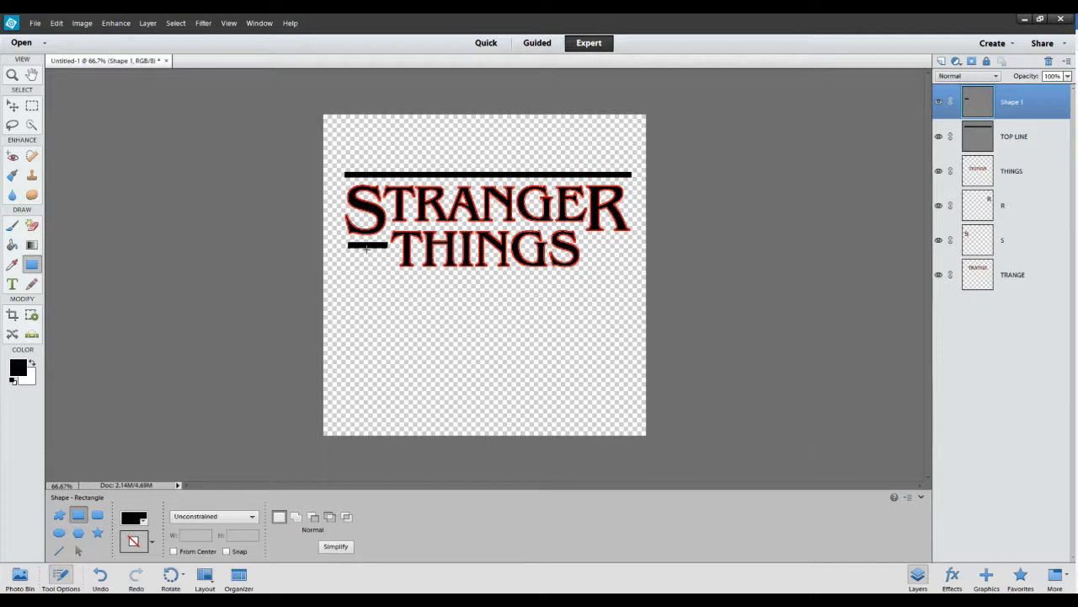
{"action": "right_click", "coordinate": [1001, 102]}
{"action": "left_click", "coordinate": [1011, 110]}
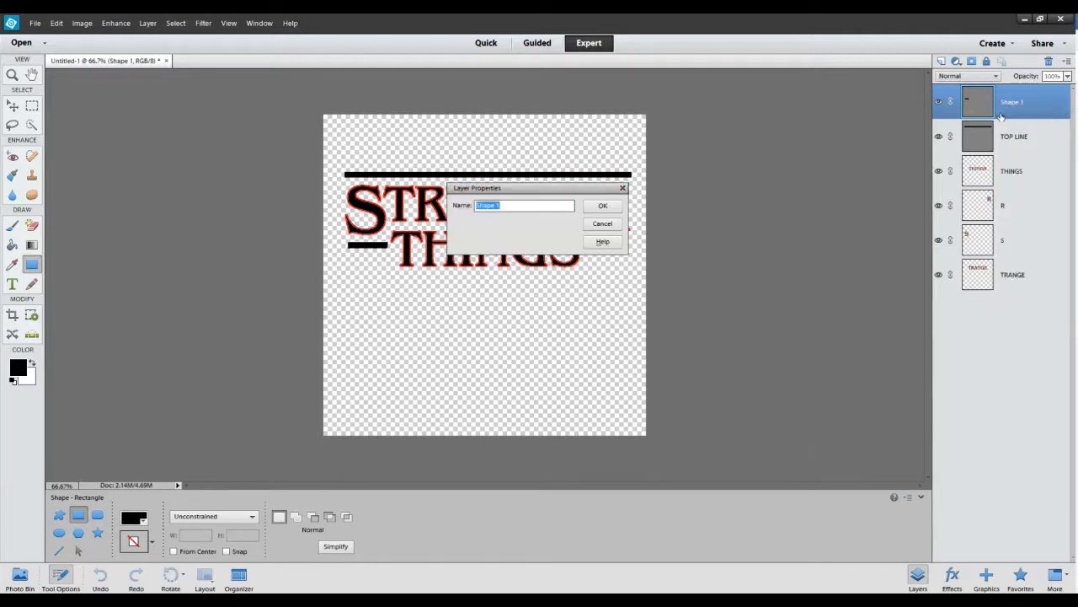
{"action": "type", "text": "LEFT LINE"}
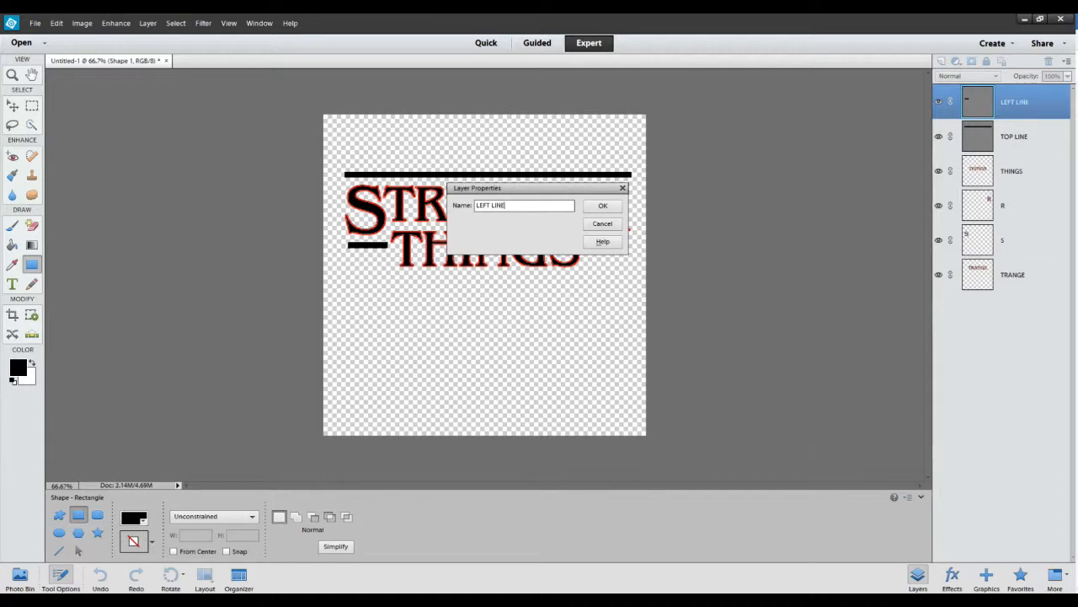
{"action": "left_click", "coordinate": [603, 206]}
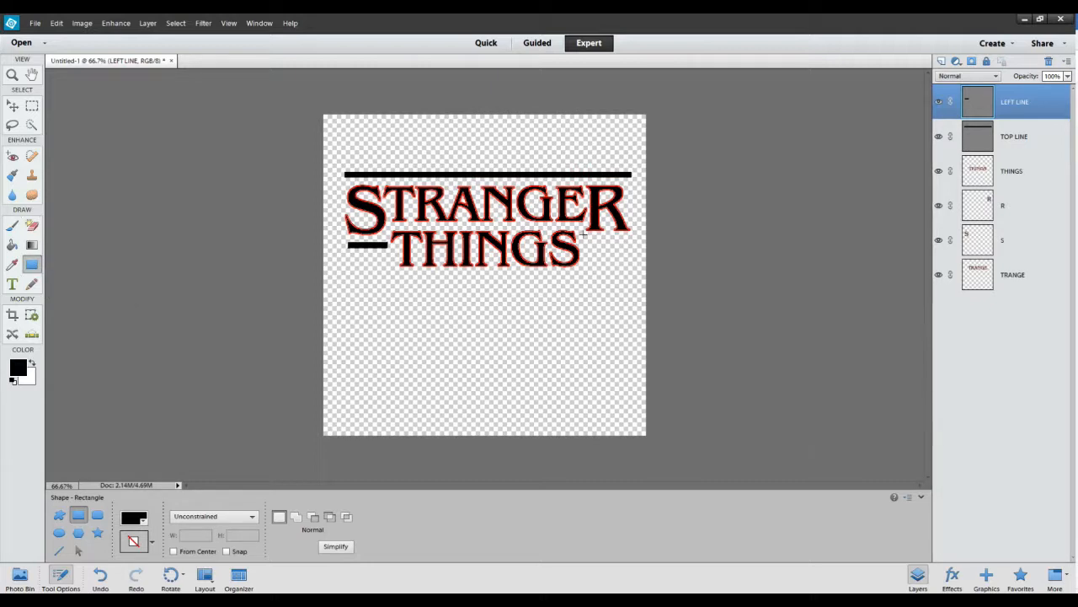
Draw a short black horizontal bar beneath the R, beside THINGS, and extend it to the R's outer edge.
{"action": "left_click_drag", "start_coordinate": [584, 240], "coordinate": [623, 246]}
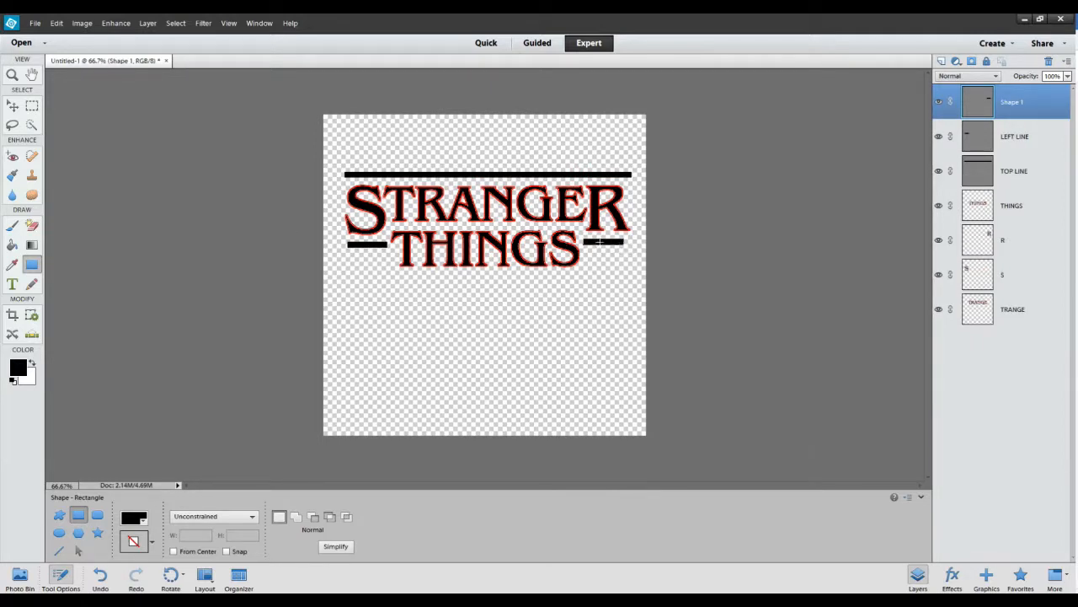
{"action": "left_click", "coordinate": [13, 106]}
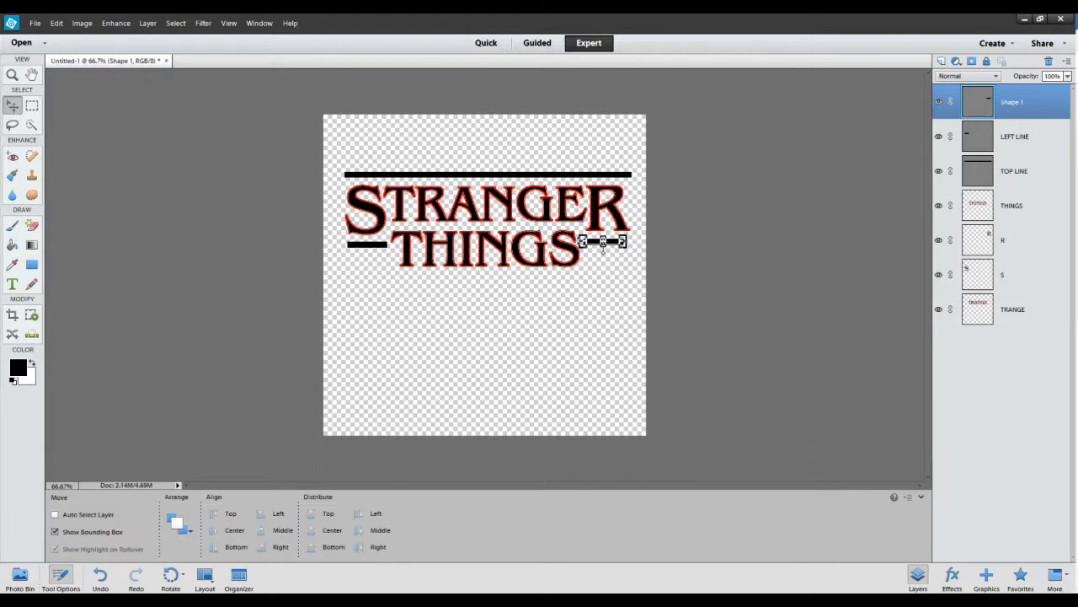
{"action": "left_click_drag", "start_coordinate": [623, 242], "coordinate": [634, 242]}
{"action": "left_click", "coordinate": [589, 265]}
Rename the layer of the short bar beneath the R as RIGHT LINE.
{"action": "left_click", "coordinate": [1009, 140]}
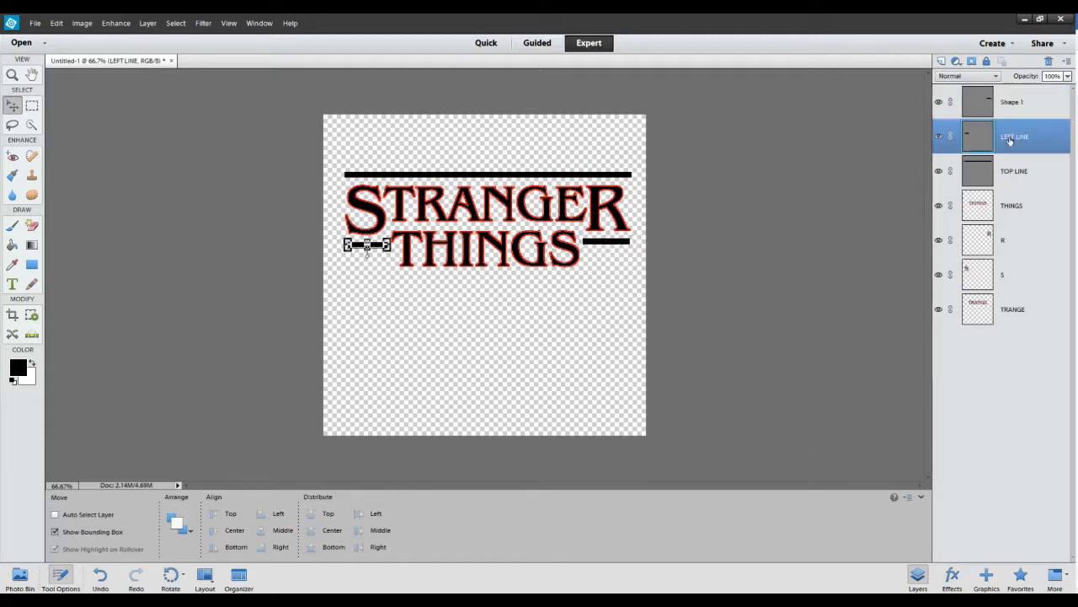
{"action": "left_click", "coordinate": [1007, 103]}
{"action": "right_click", "coordinate": [1007, 103]}
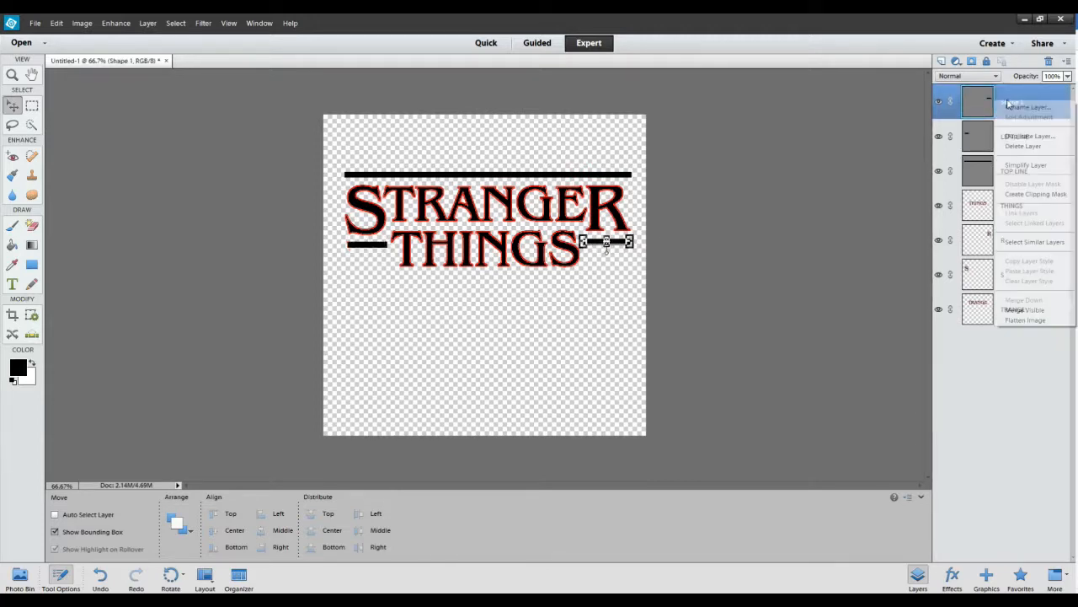
{"action": "left_click", "coordinate": [1020, 107]}
{"action": "type", "text": "RIGHT LINE"}
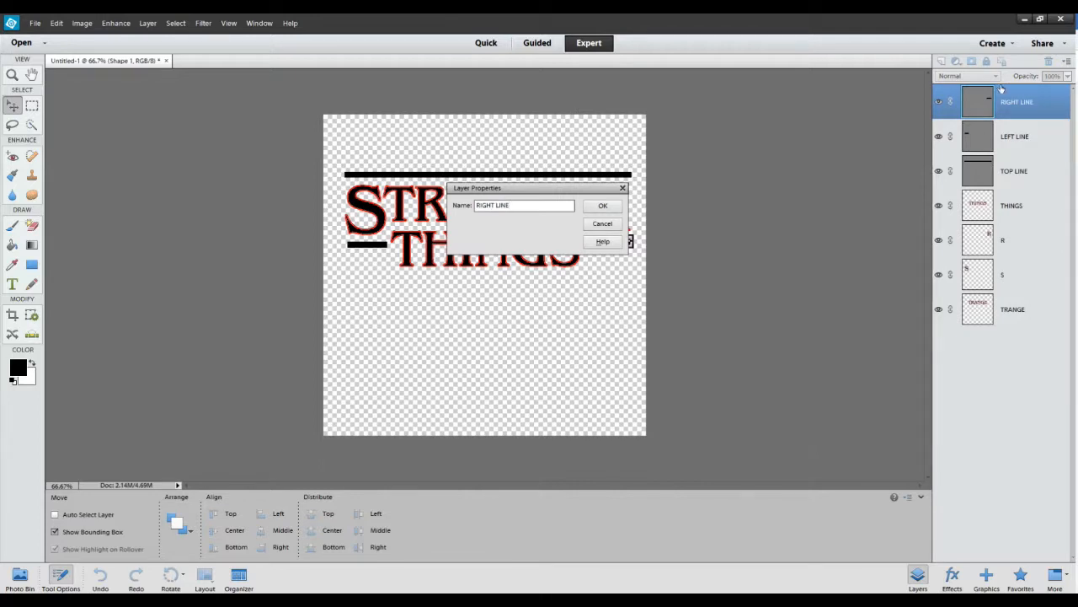
{"action": "left_click", "coordinate": [602, 206]}
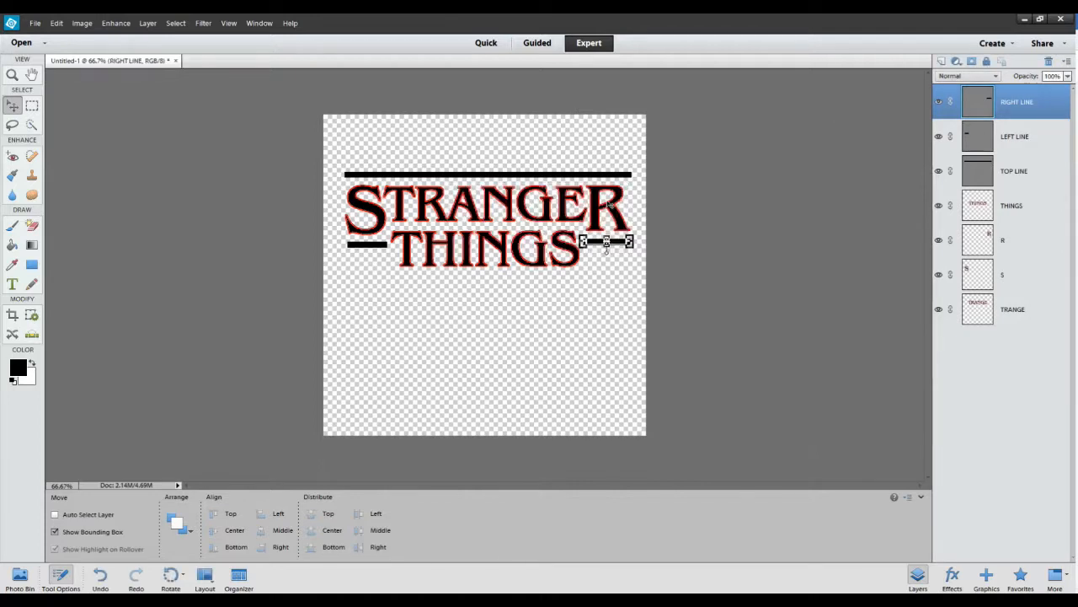
{"action": "left_click", "coordinate": [1012, 140], "text": "ctrl"}
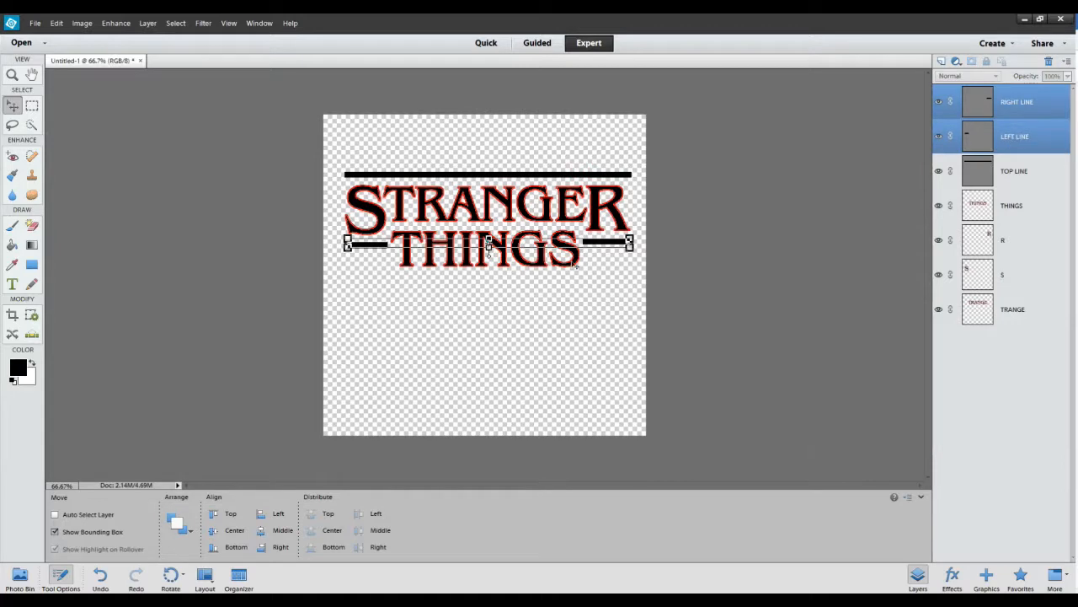
{"action": "left_click", "coordinate": [260, 531]}
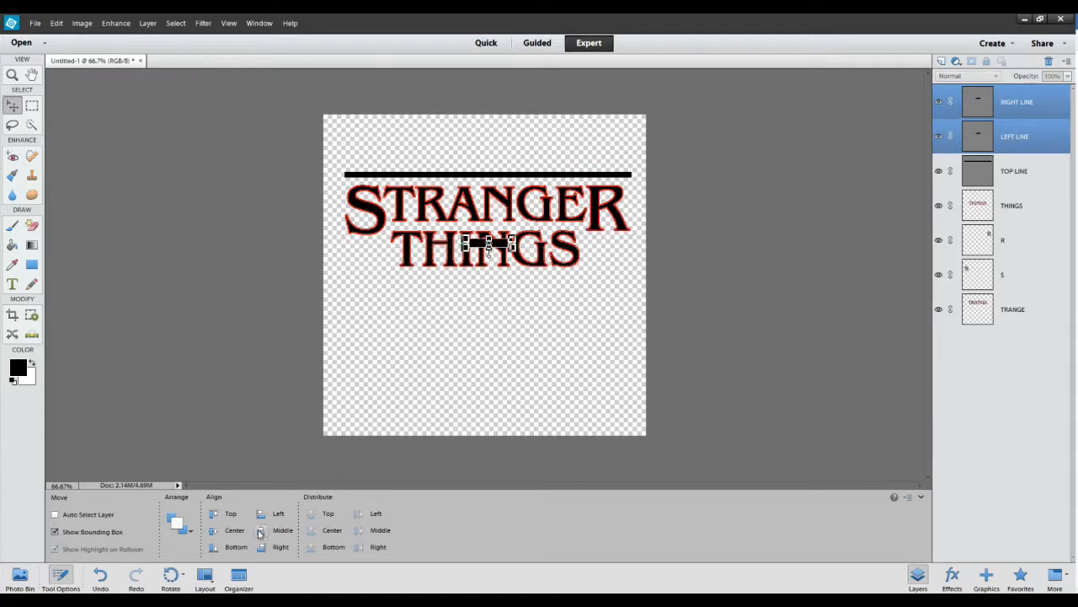
{"action": "key", "text": "ctrl+z"}
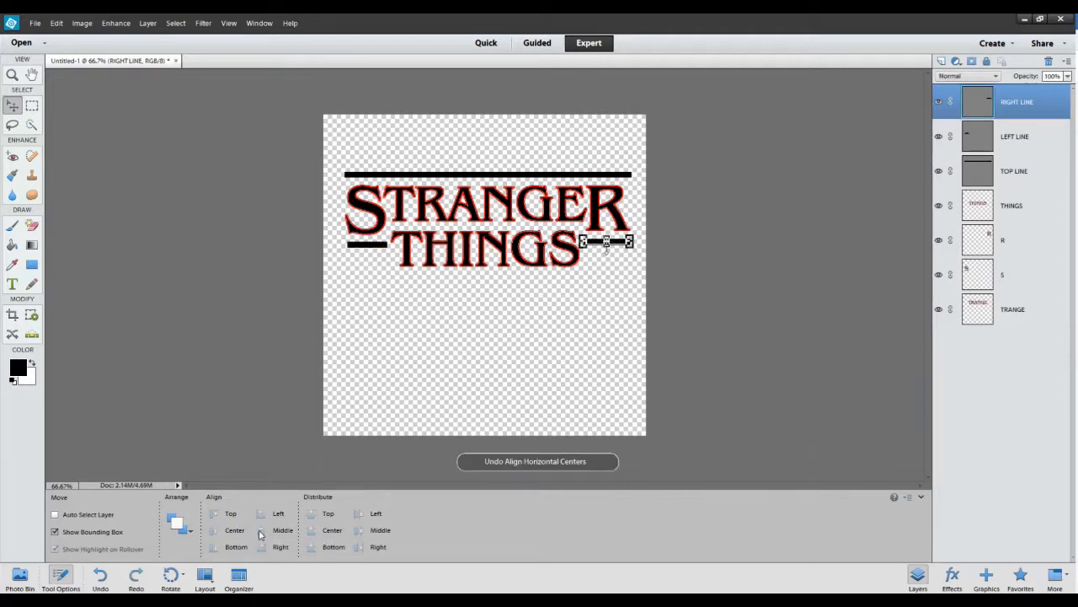
Align the RIGHT LINE and LEFT LINE layers to each other's vertical center so they sit at the same height.
{"action": "left_click", "coordinate": [1021, 136], "text": "ctrl"}
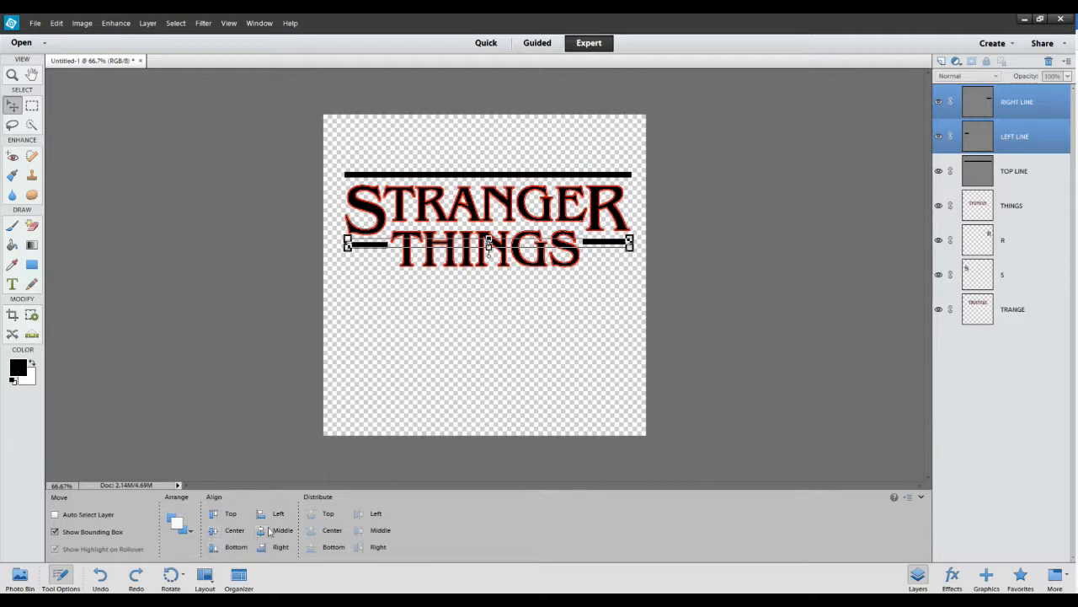
{"action": "left_click", "coordinate": [215, 531]}
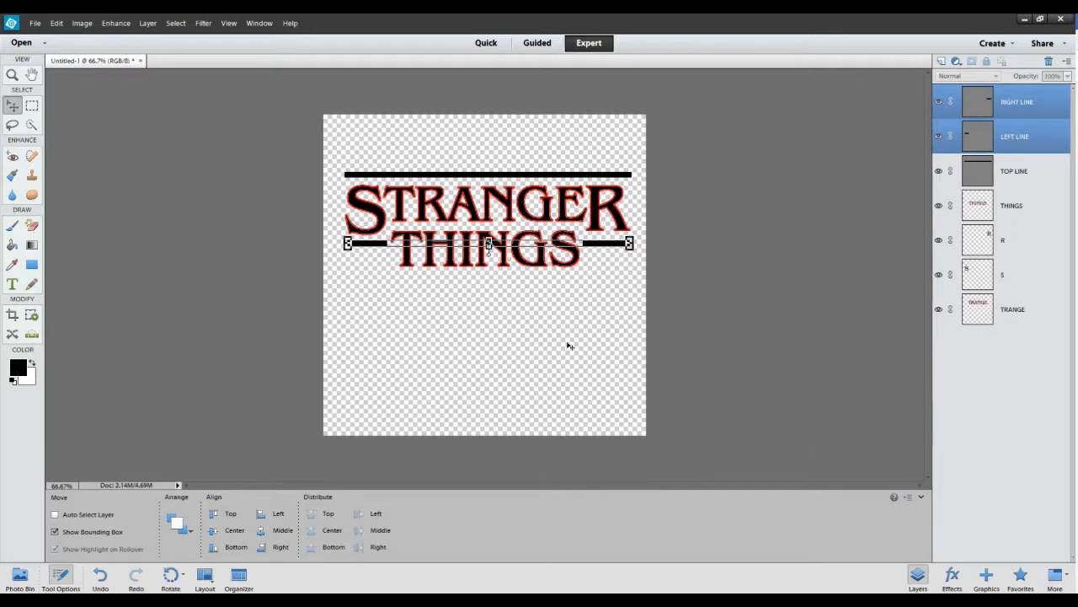
Simplify the RIGHT LINE layer and outline it with a 3 px red stroke placed outside.
{"action": "left_click", "coordinate": [1007, 106]}
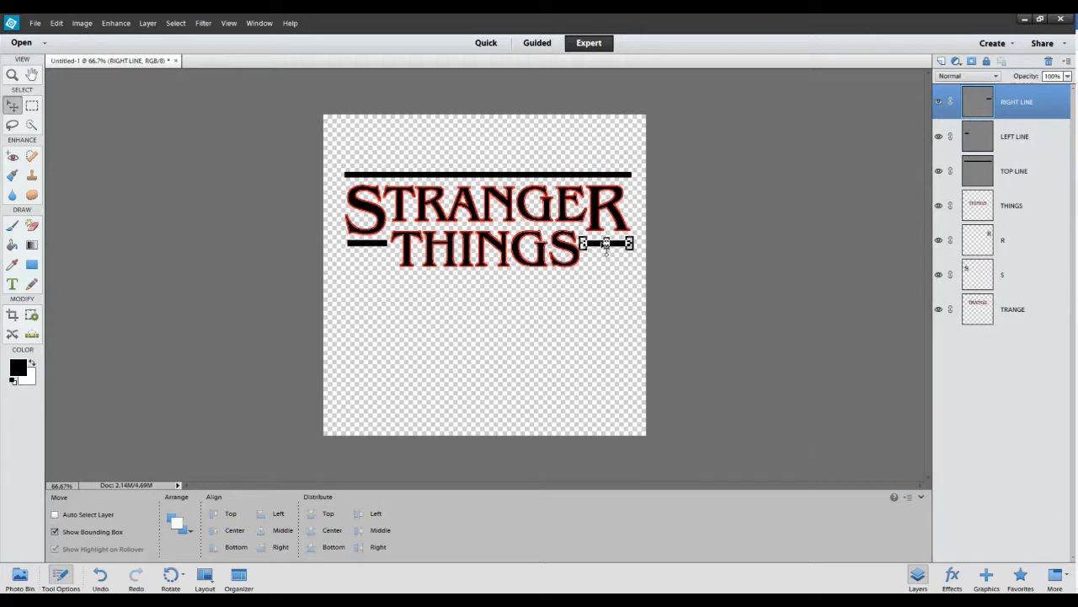
{"action": "right_click", "coordinate": [1029, 103]}
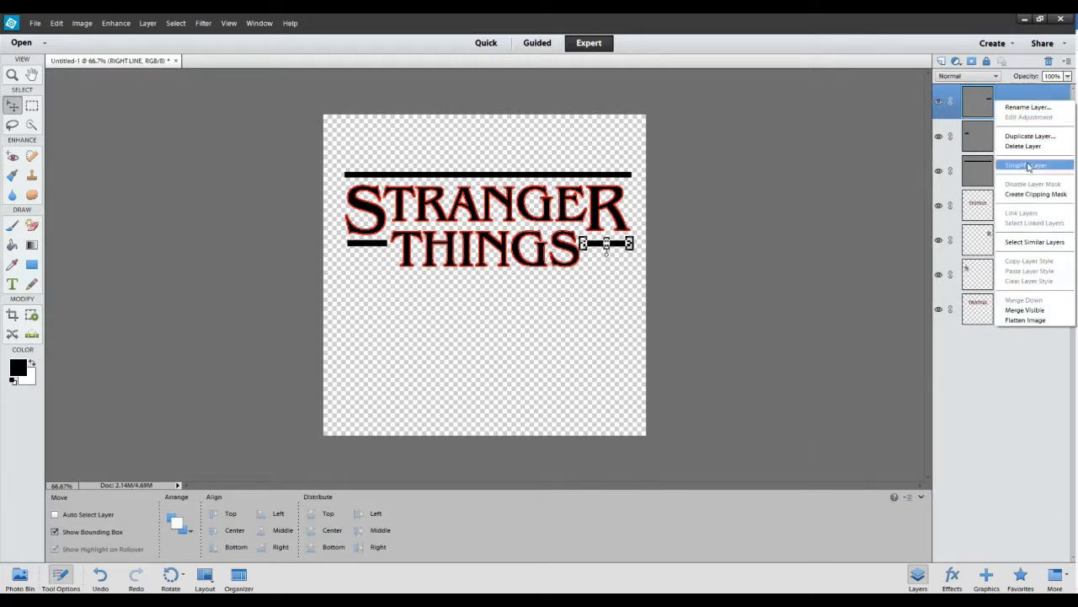
{"action": "left_click", "coordinate": [1028, 165]}
{"action": "left_click", "coordinate": [57, 23]}
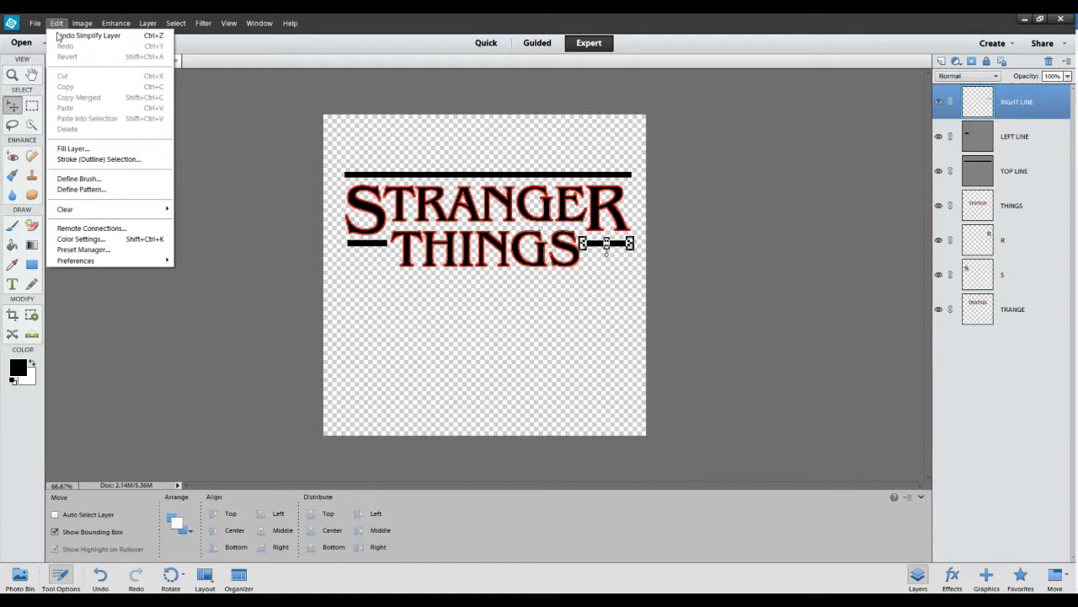
{"action": "left_click", "coordinate": [99, 158]}
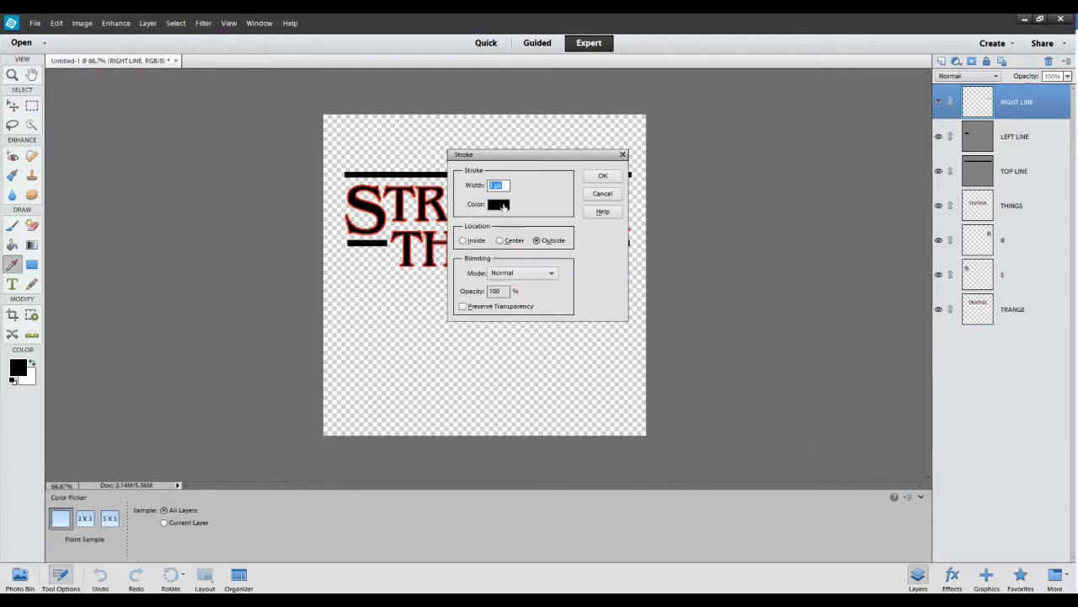
{"action": "left_click", "coordinate": [500, 204]}
{"action": "left_click", "coordinate": [814, 207]}
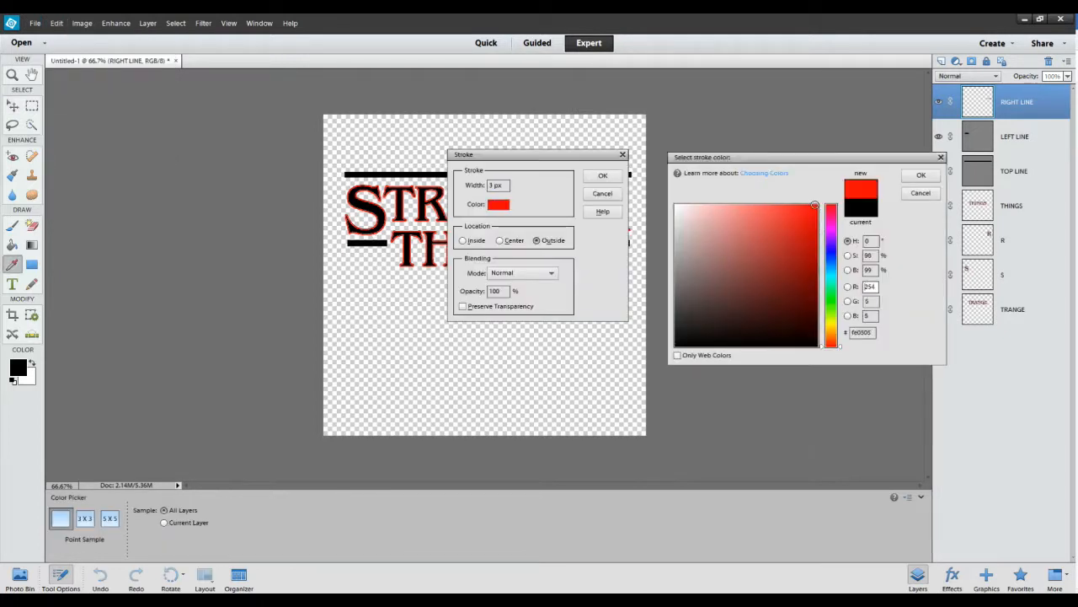
{"action": "left_click", "coordinate": [919, 176]}
{"action": "left_click", "coordinate": [603, 176]}
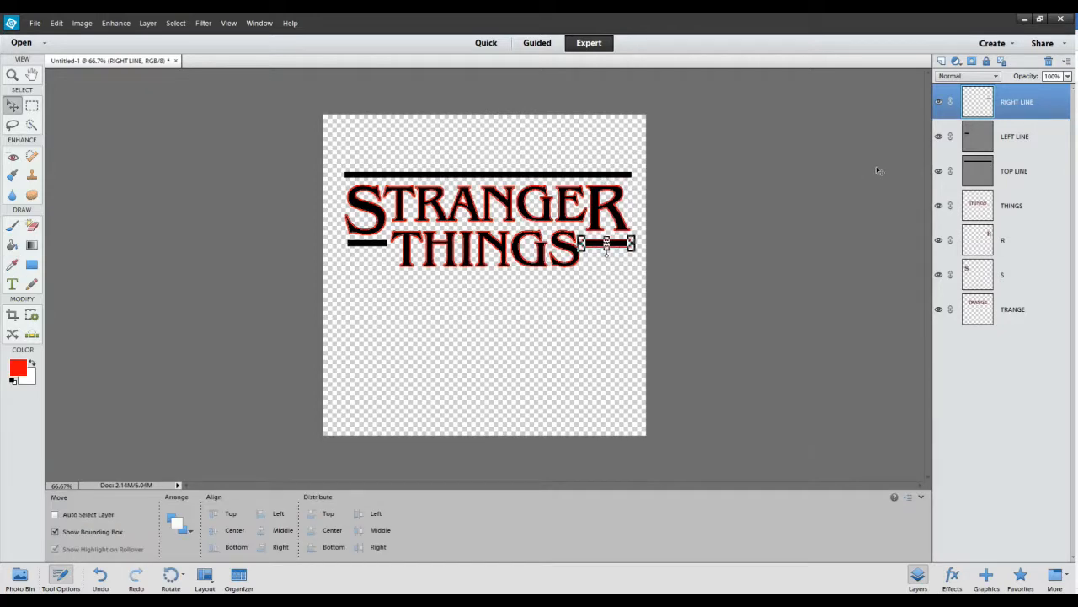
Simplify the LEFT LINE layer and outline it with a 3 px red stroke placed outside.
{"action": "left_click", "coordinate": [1009, 140]}
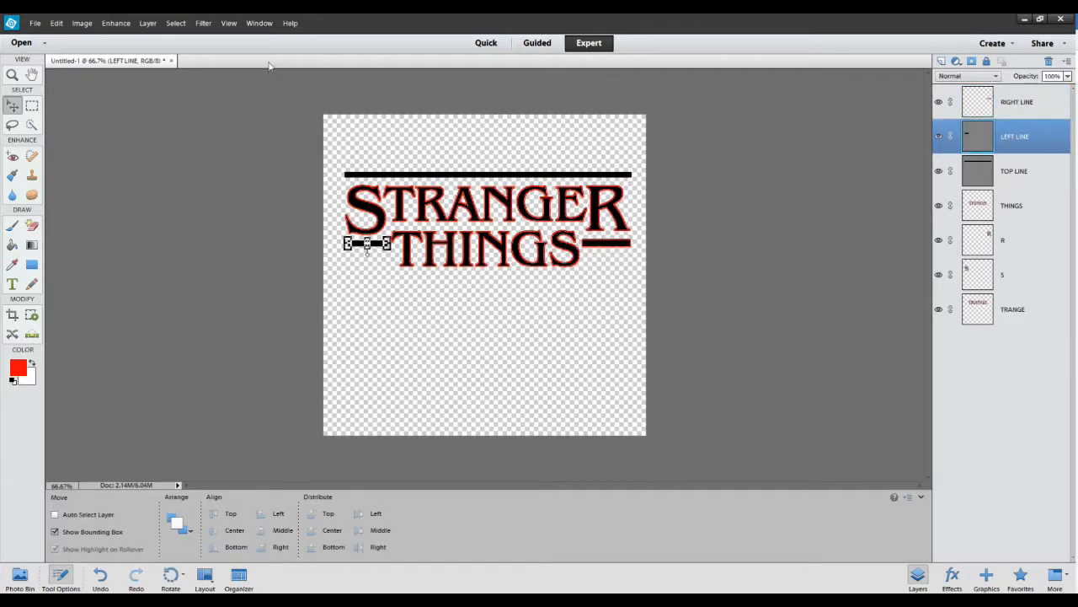
{"action": "left_click", "coordinate": [57, 23]}
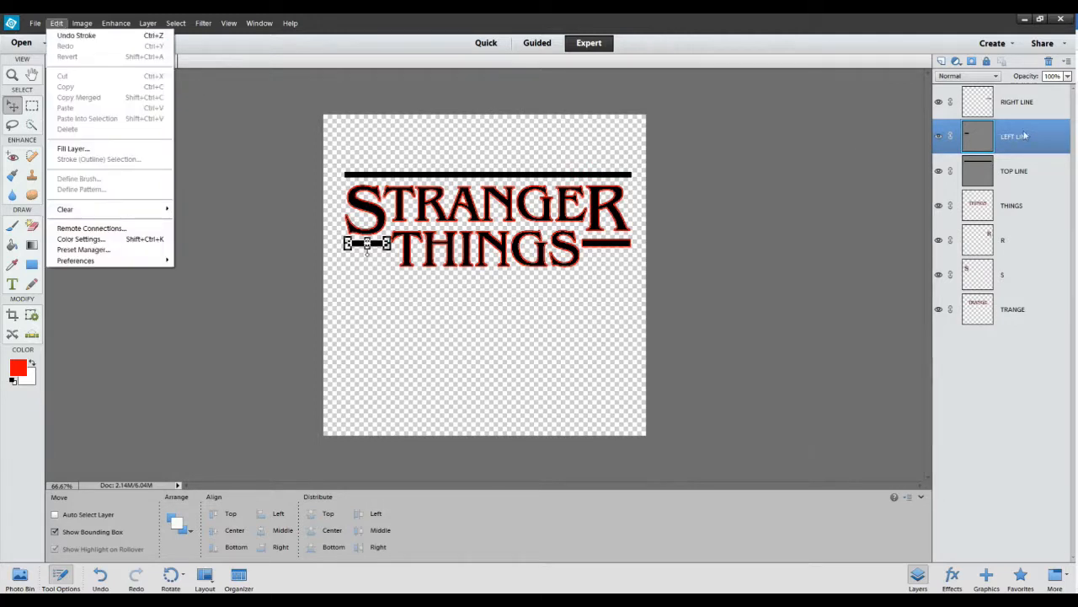
{"action": "right_click", "coordinate": [1024, 135]}
{"action": "left_click", "coordinate": [1025, 195]}
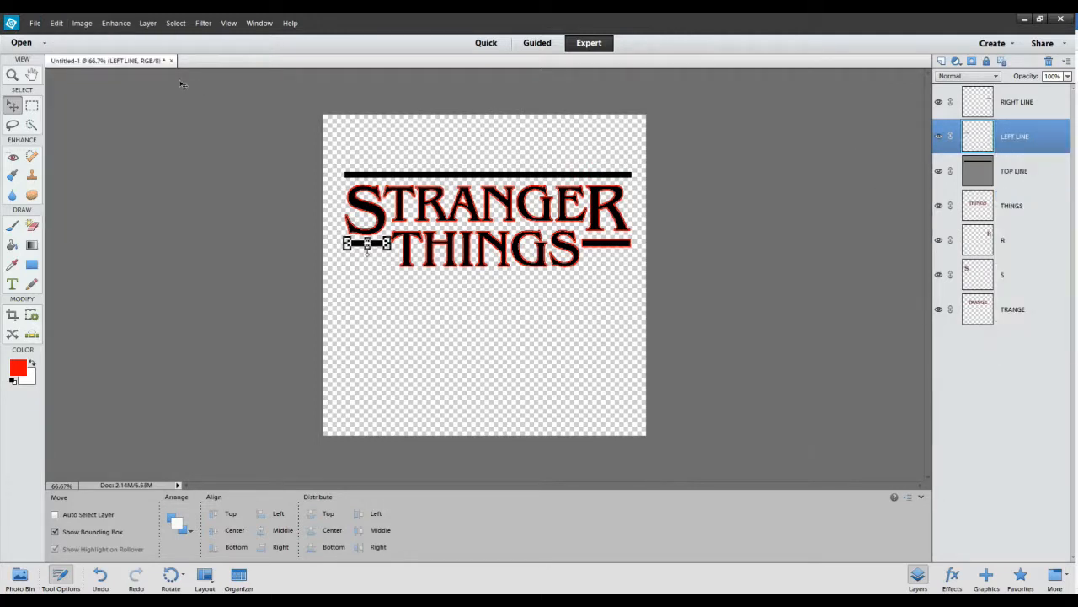
{"action": "left_click", "coordinate": [60, 22]}
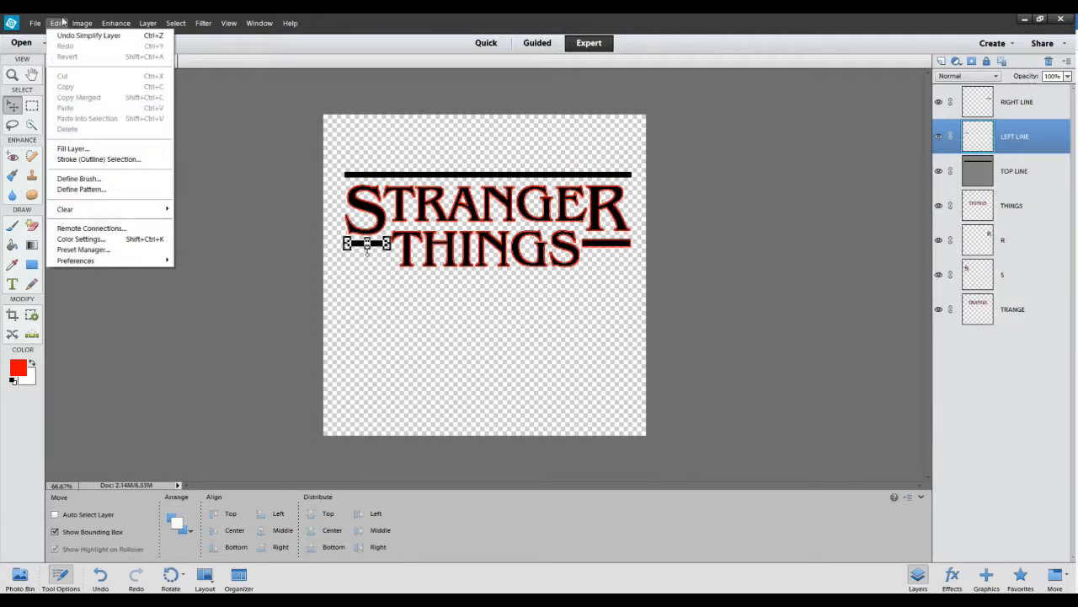
{"action": "left_click", "coordinate": [86, 162]}
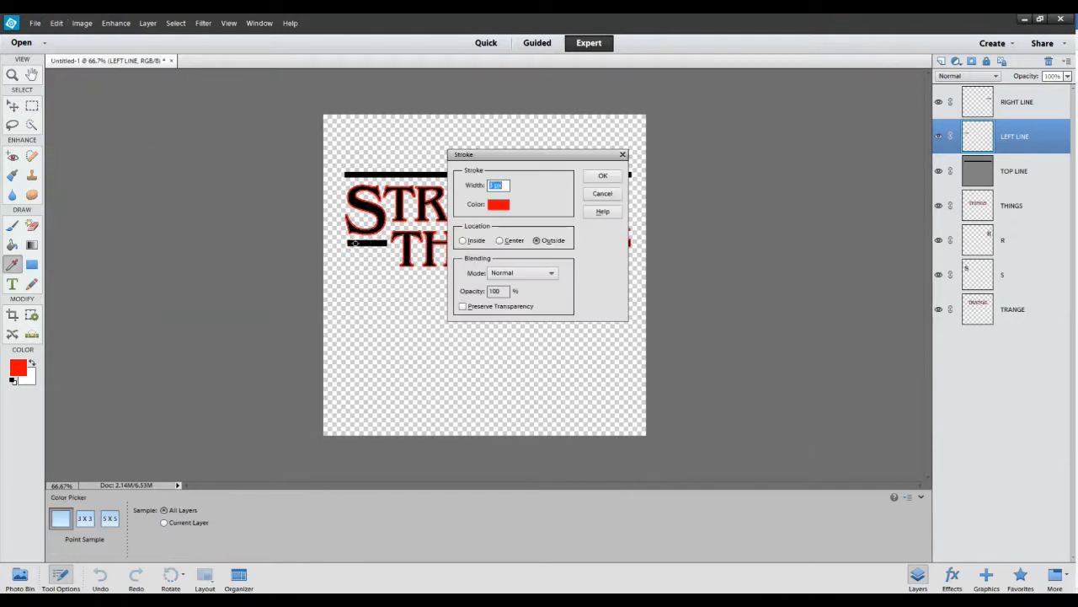
{"action": "left_click", "coordinate": [592, 179]}
{"action": "key", "text": "v"}
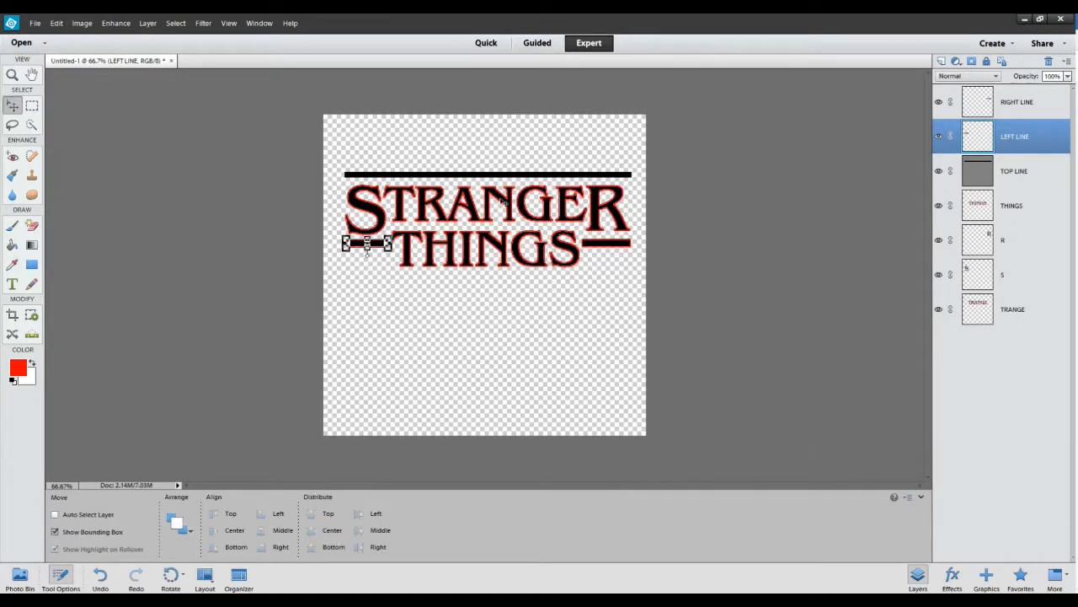
Simplify the TOP LINE layer and outline it with a 3 px red stroke placed outside.
{"action": "left_click", "coordinate": [1010, 172]}
{"action": "right_click", "coordinate": [1010, 172]}
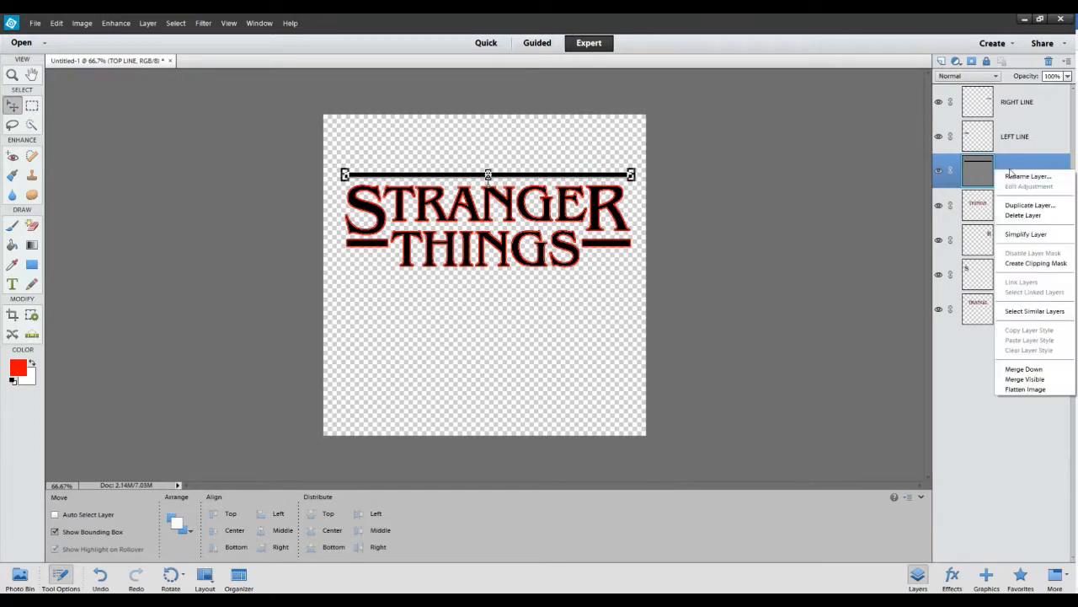
{"action": "left_click", "coordinate": [1014, 229]}
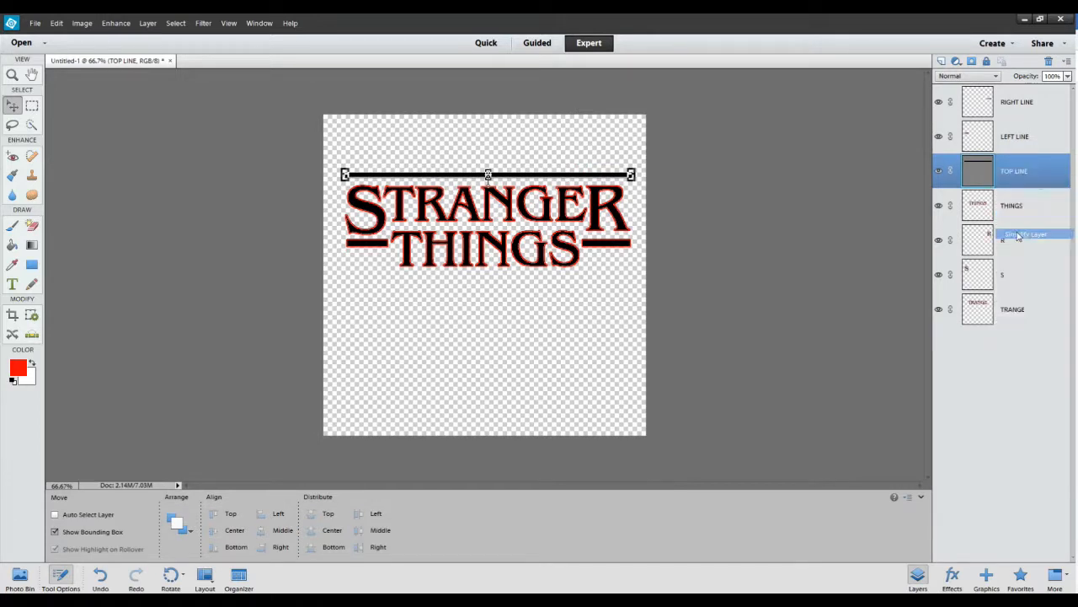
{"action": "left_click", "coordinate": [57, 23]}
{"action": "left_click", "coordinate": [90, 159]}
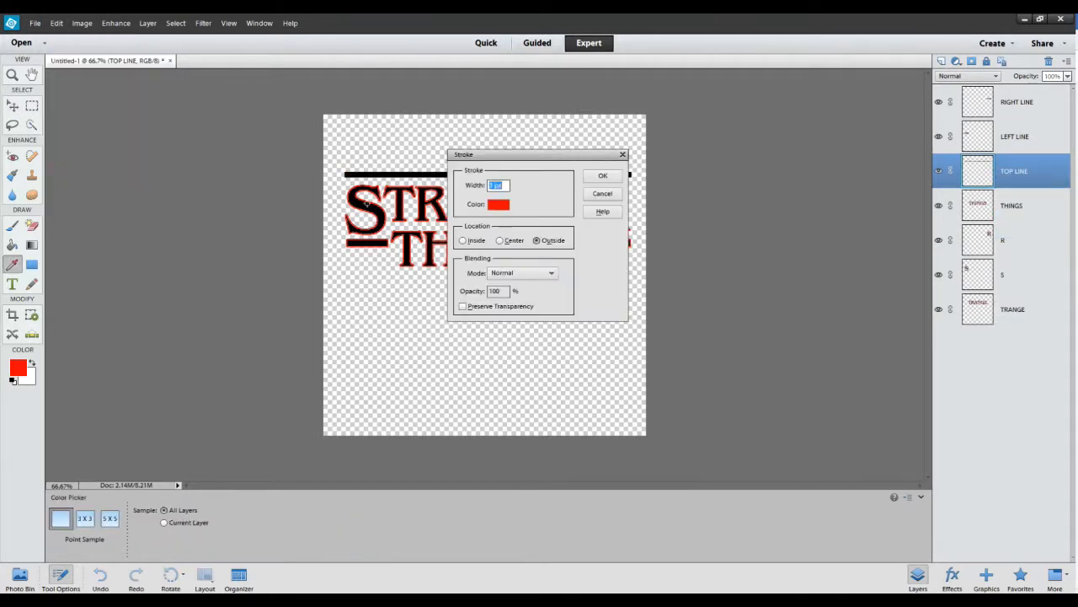
{"action": "left_click", "coordinate": [604, 174]}
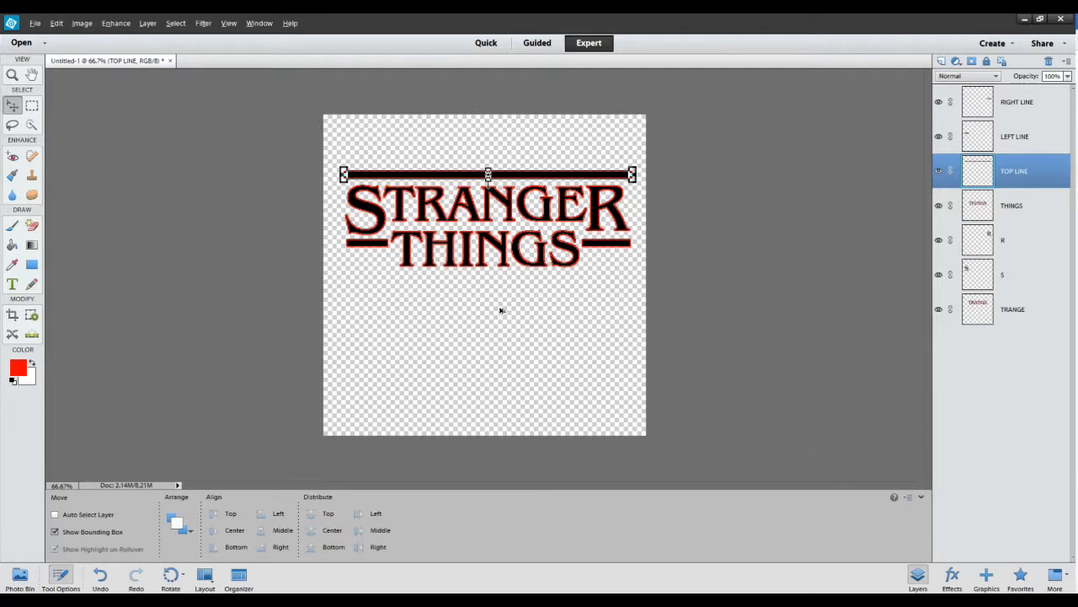
Erase the black fill from the bars on the RIGHT LINE, LEFT LINE and TOP LINE layers with the Magic Eraser, keeping their red outlines.
{"action": "scroll", "coordinate": [499, 311], "scroll_direction": "up", "scroll_amount": 5}
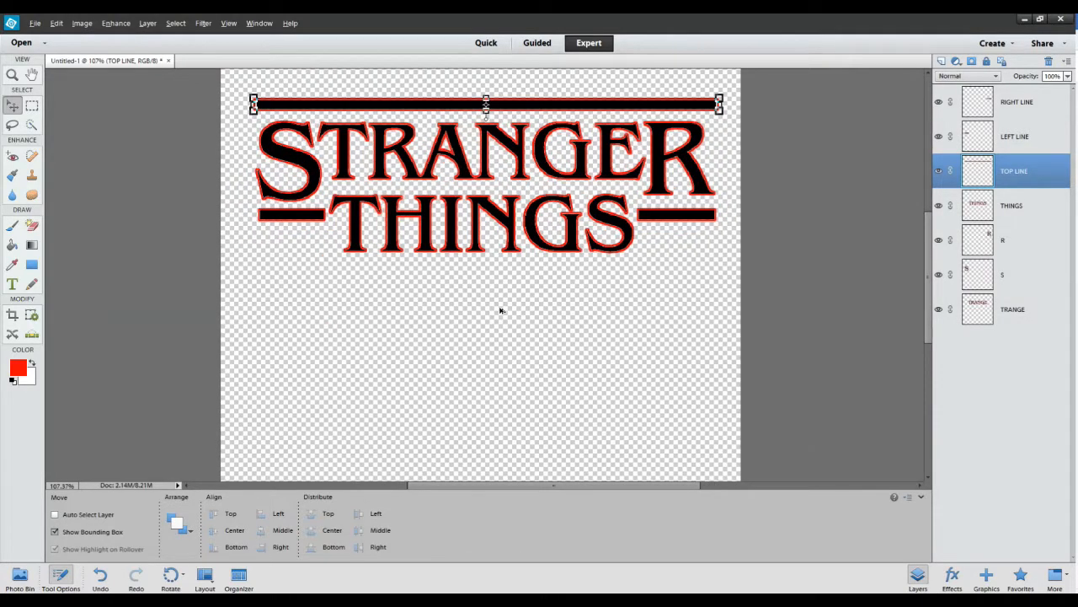
{"action": "scroll", "coordinate": [499, 311], "scroll_direction": "up", "scroll_amount": 1}
{"action": "scroll", "coordinate": [924, 298], "scroll_direction": "up", "scroll_amount": 2}
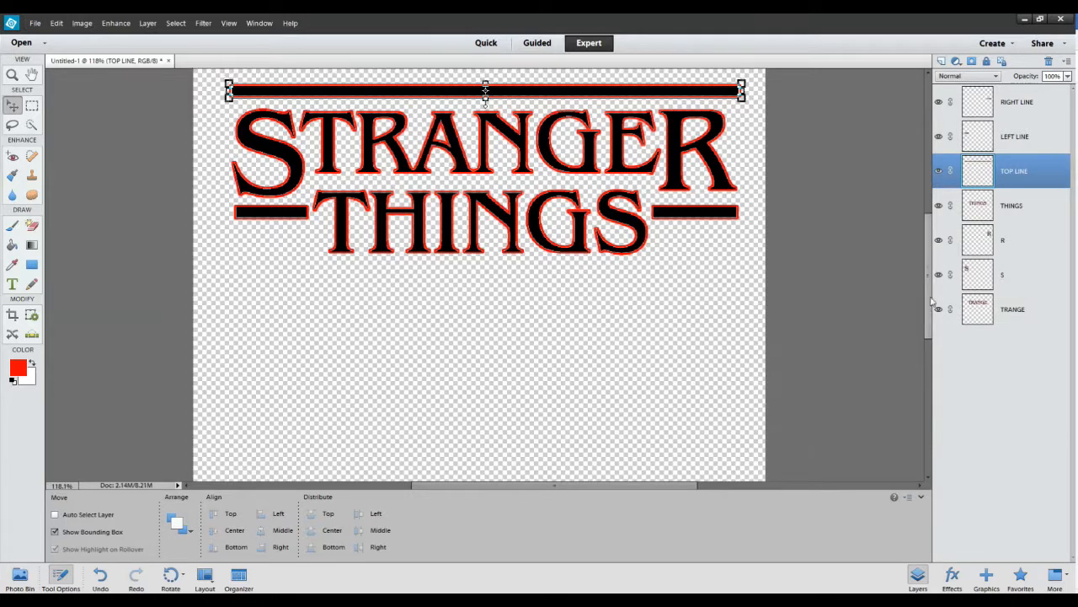
{"action": "scroll", "coordinate": [671, 324], "scroll_direction": "up", "scroll_amount": 2}
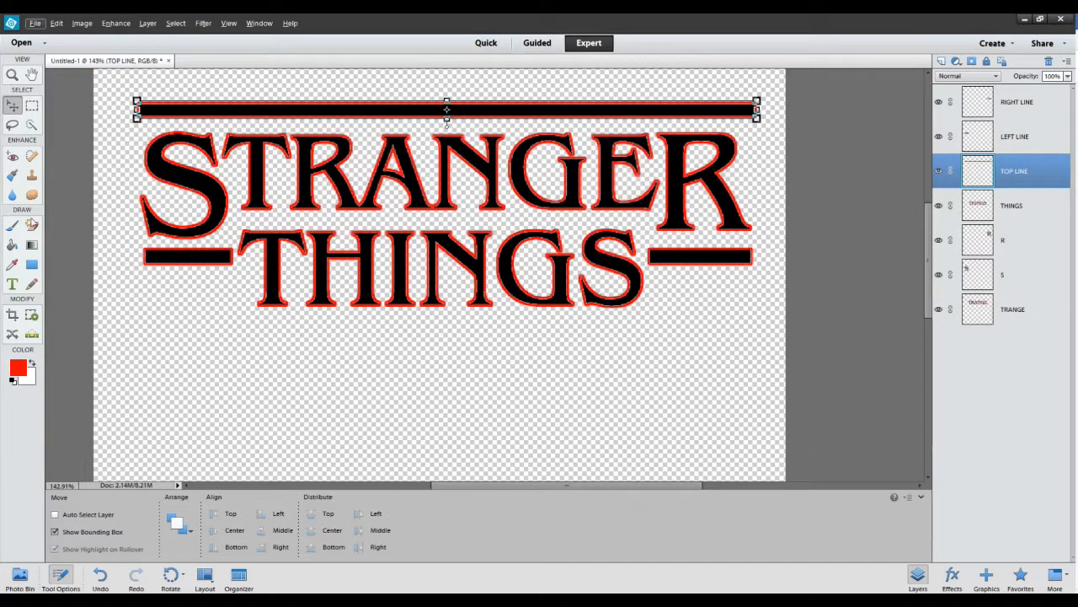
{"action": "left_click", "coordinate": [33, 226]}
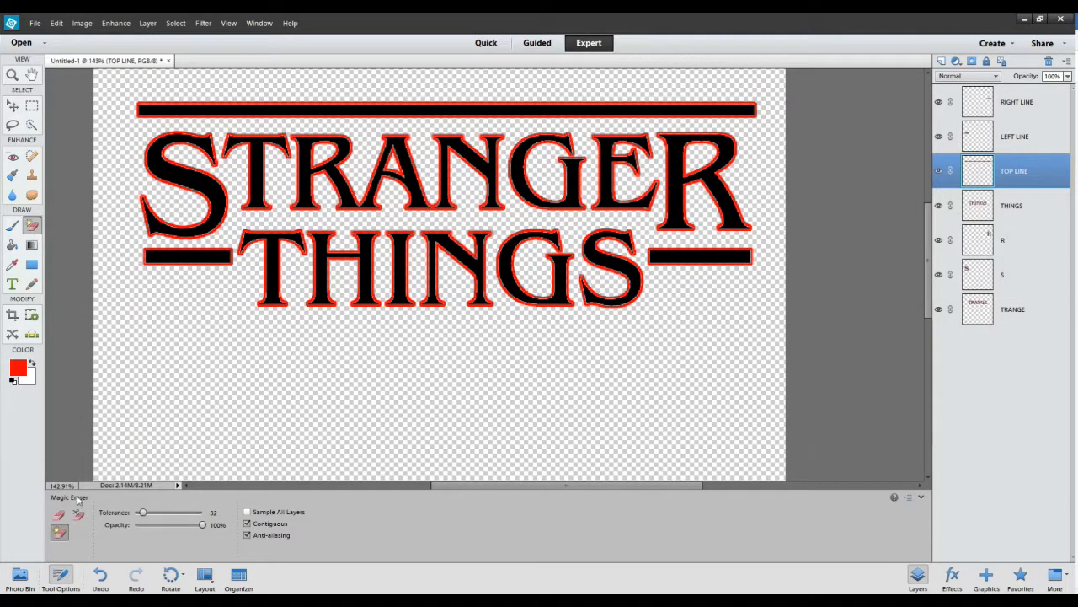
{"action": "left_click", "coordinate": [59, 515]}
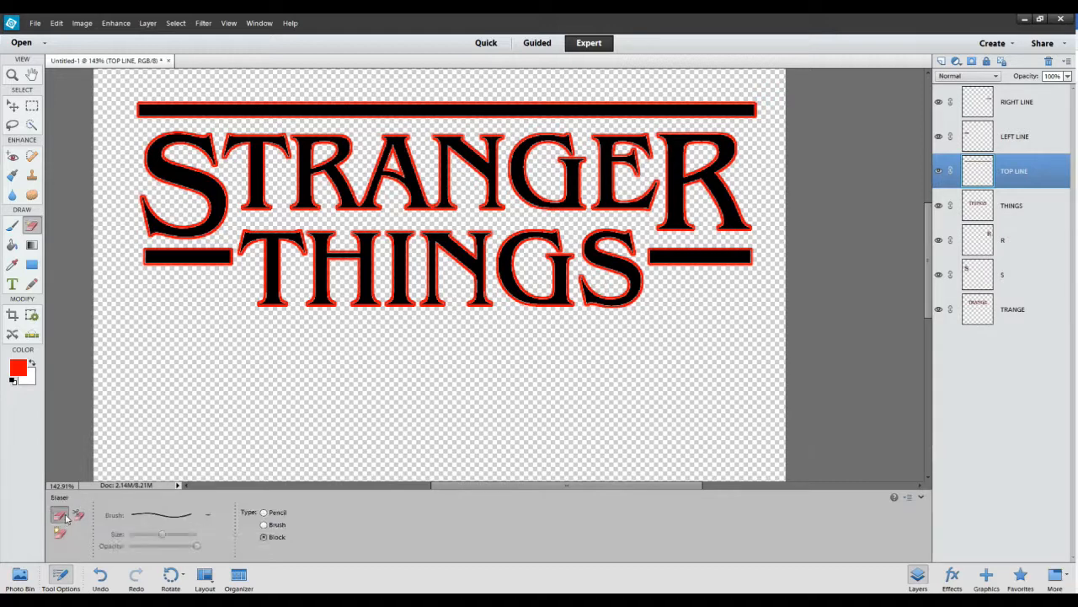
{"action": "left_click", "coordinate": [77, 513]}
{"action": "left_click", "coordinate": [65, 534]}
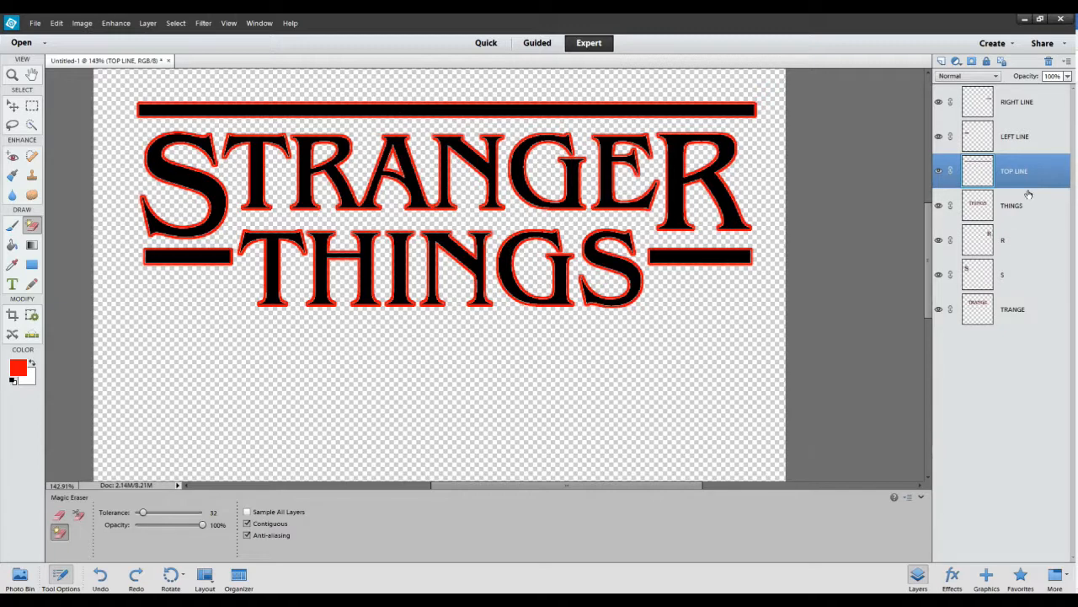
{"action": "left_click", "coordinate": [1010, 108]}
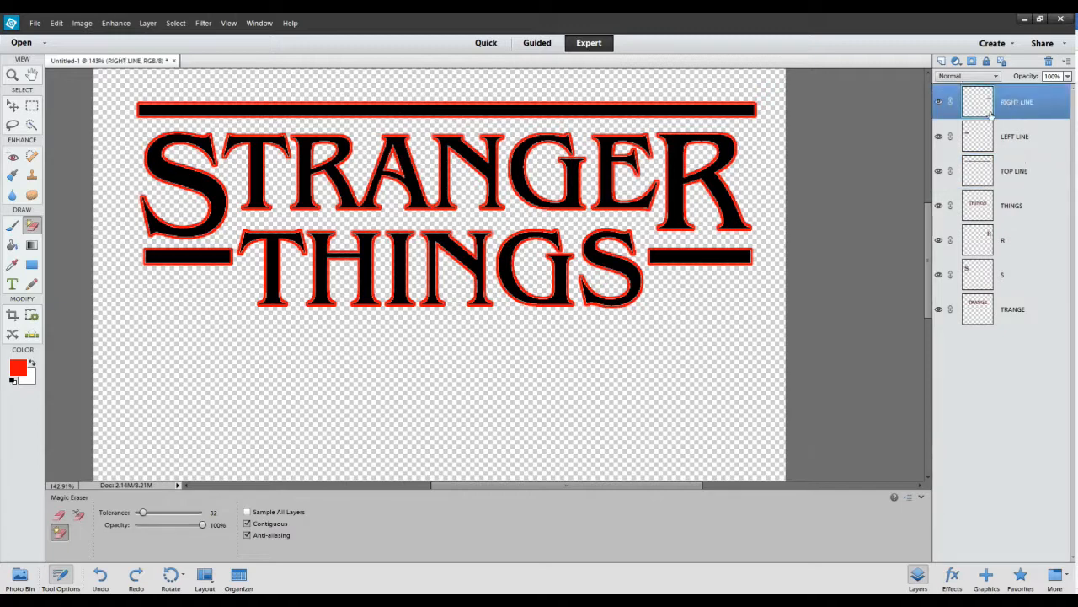
{"action": "left_click", "coordinate": [697, 256]}
{"action": "left_click", "coordinate": [1026, 141]}
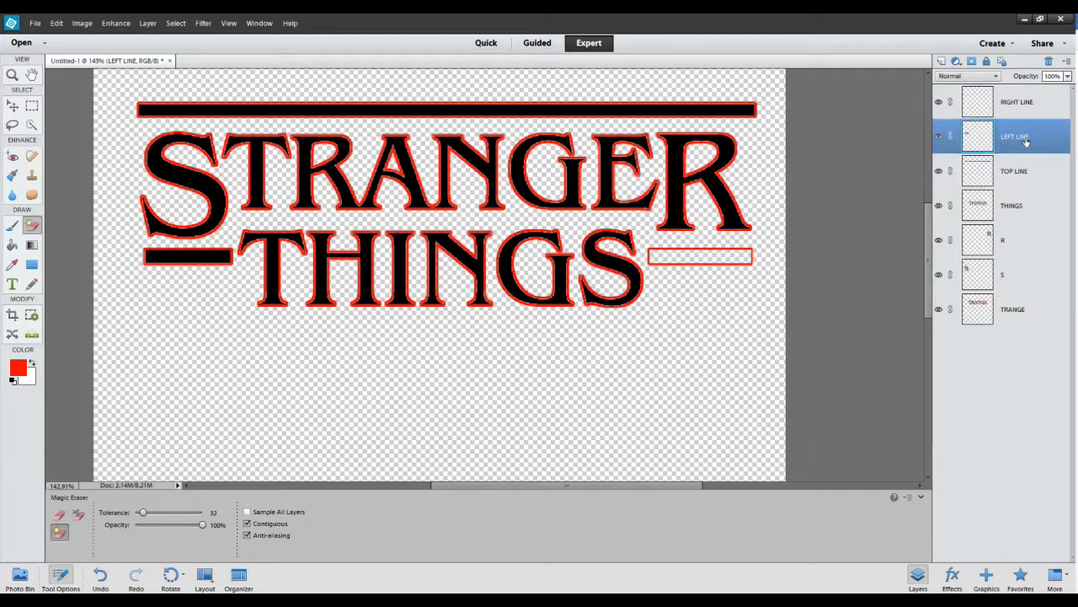
{"action": "left_click", "coordinate": [186, 257]}
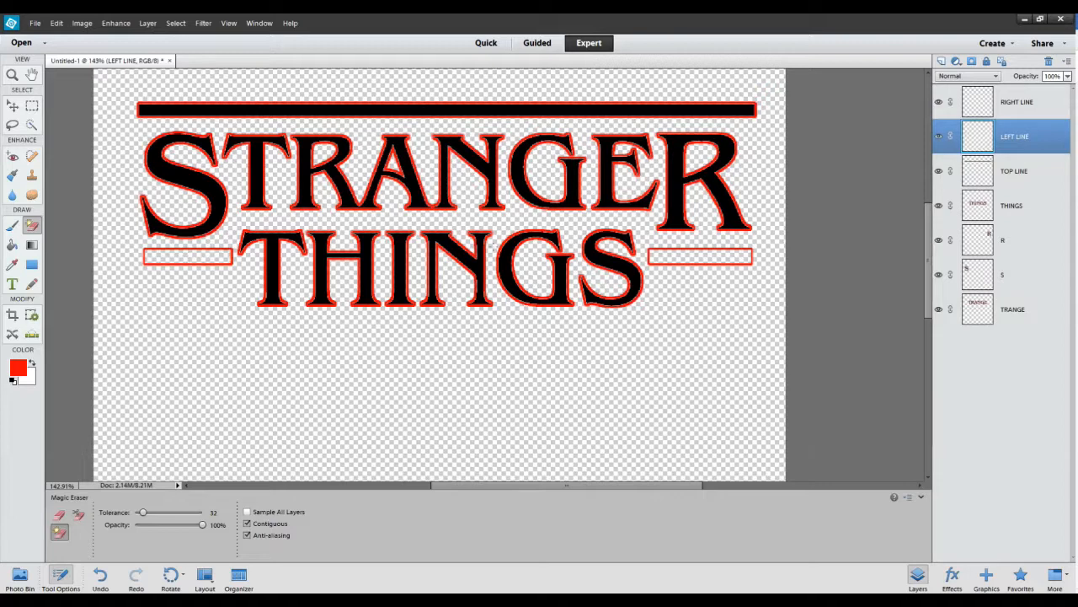
{"action": "left_click", "coordinate": [1014, 185]}
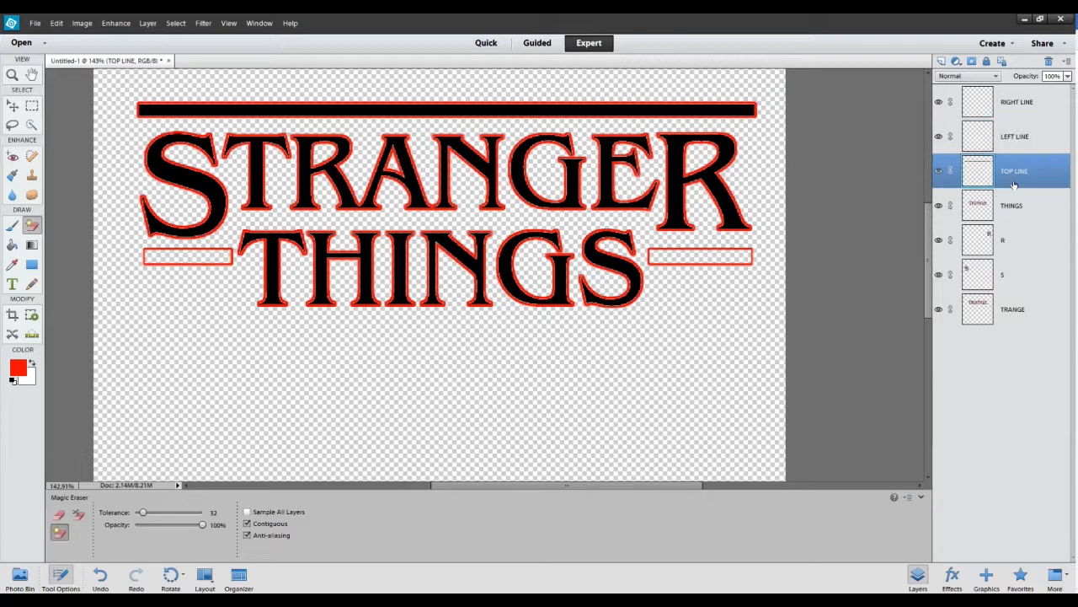
{"action": "left_click", "coordinate": [568, 108]}
Erase the black fill from every letter on the THINGS layer with the Magic Eraser.
{"action": "left_click", "coordinate": [1014, 212]}
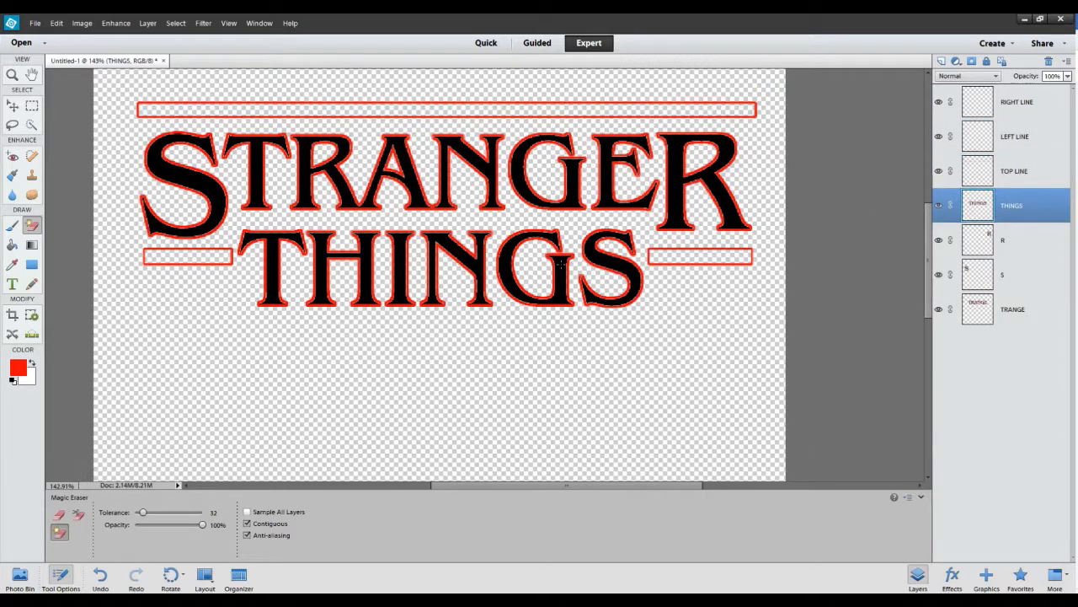
{"action": "left_click", "coordinate": [273, 260]}
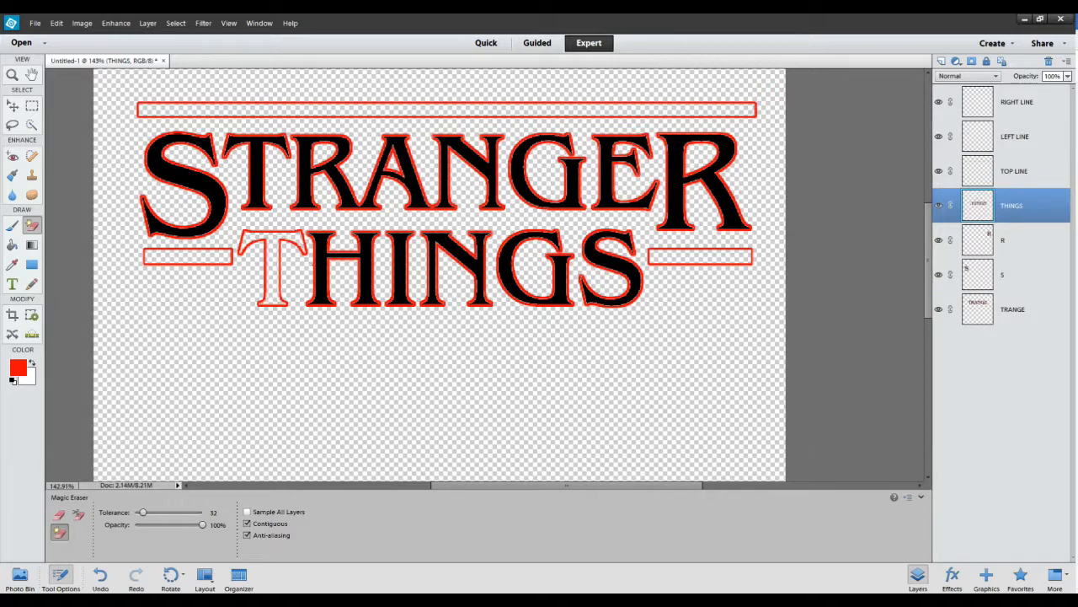
{"action": "left_click", "coordinate": [320, 267]}
{"action": "left_click", "coordinate": [399, 268]}
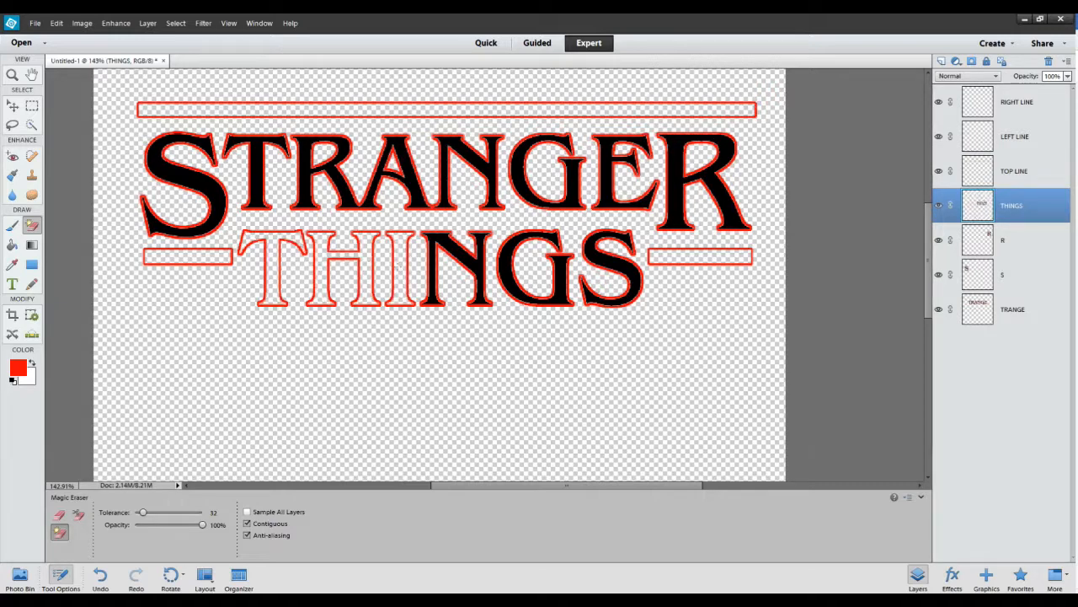
{"action": "left_click", "coordinate": [455, 249]}
{"action": "left_click", "coordinate": [503, 263]}
{"action": "left_click", "coordinate": [612, 263]}
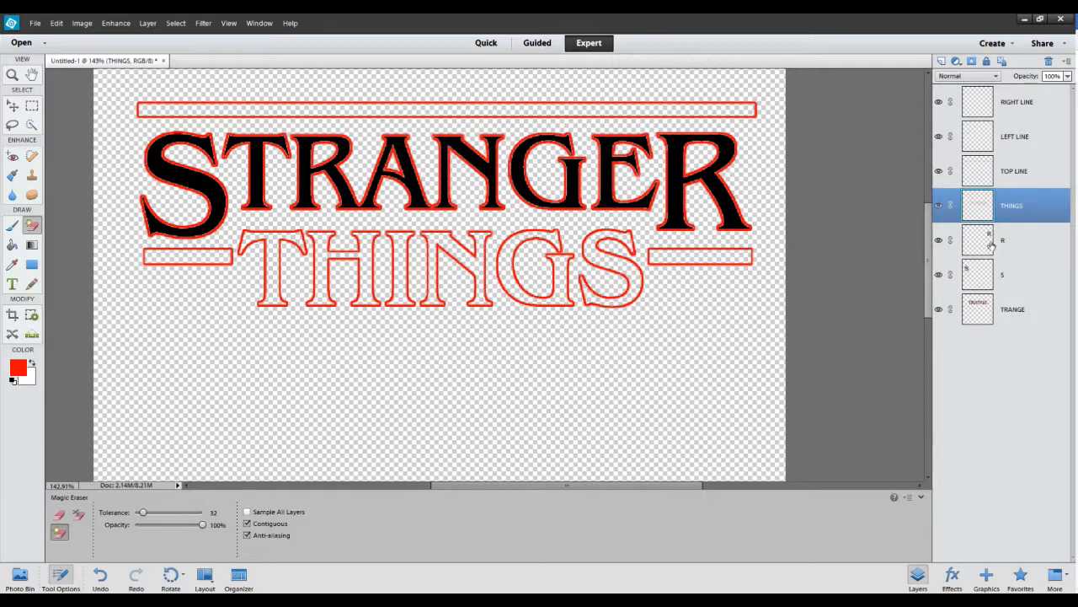
Erase the black fill from the enlarged letters on the R and S layers.
{"action": "left_click", "coordinate": [1018, 242]}
{"action": "left_click", "coordinate": [679, 179]}
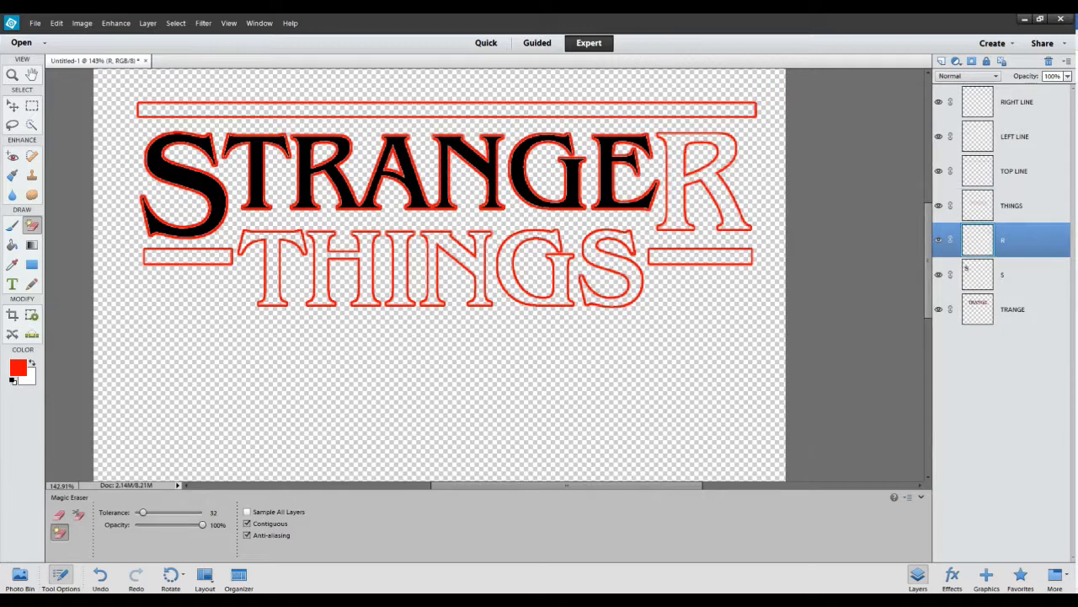
{"action": "left_click", "coordinate": [987, 274]}
{"action": "left_click", "coordinate": [178, 172]}
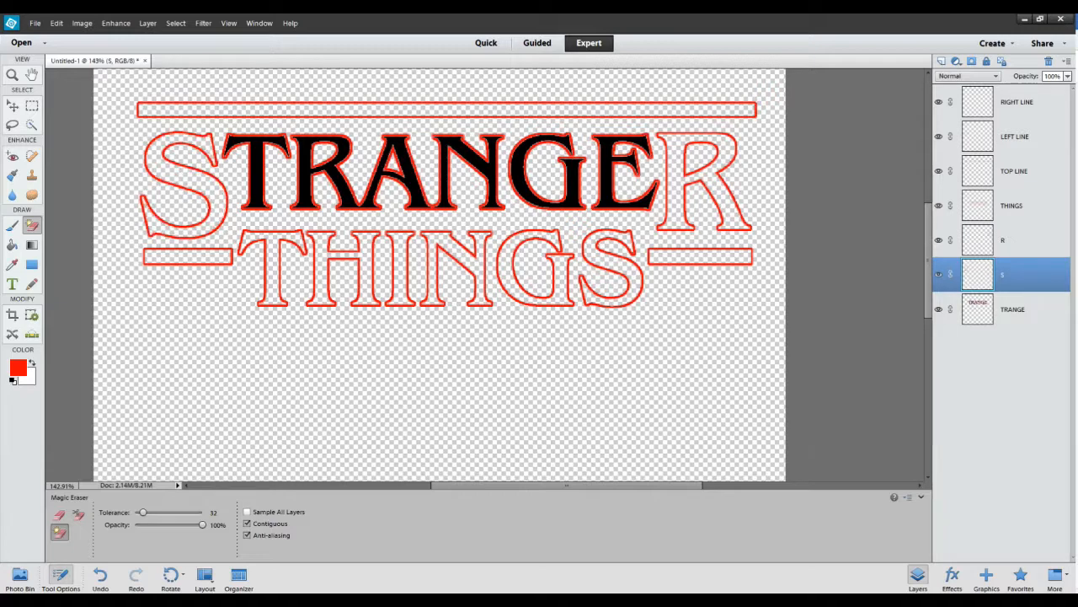
Erase the black fill from every letter on the TRANGE layer, leaving only the red outlines.
{"action": "left_click", "coordinate": [982, 312]}
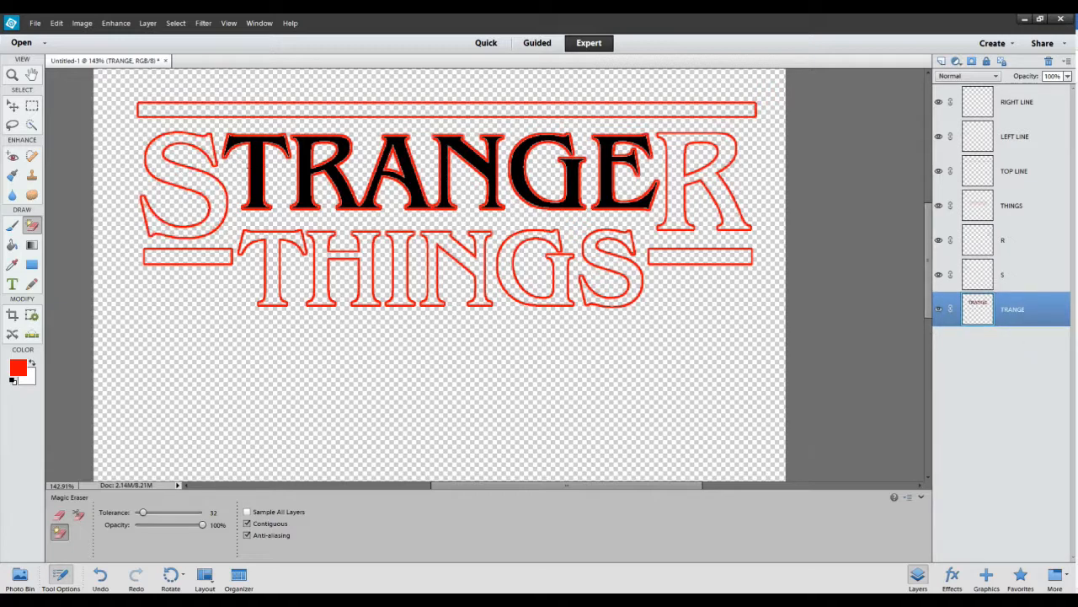
{"action": "left_click", "coordinate": [257, 167]}
{"action": "left_click", "coordinate": [352, 175]}
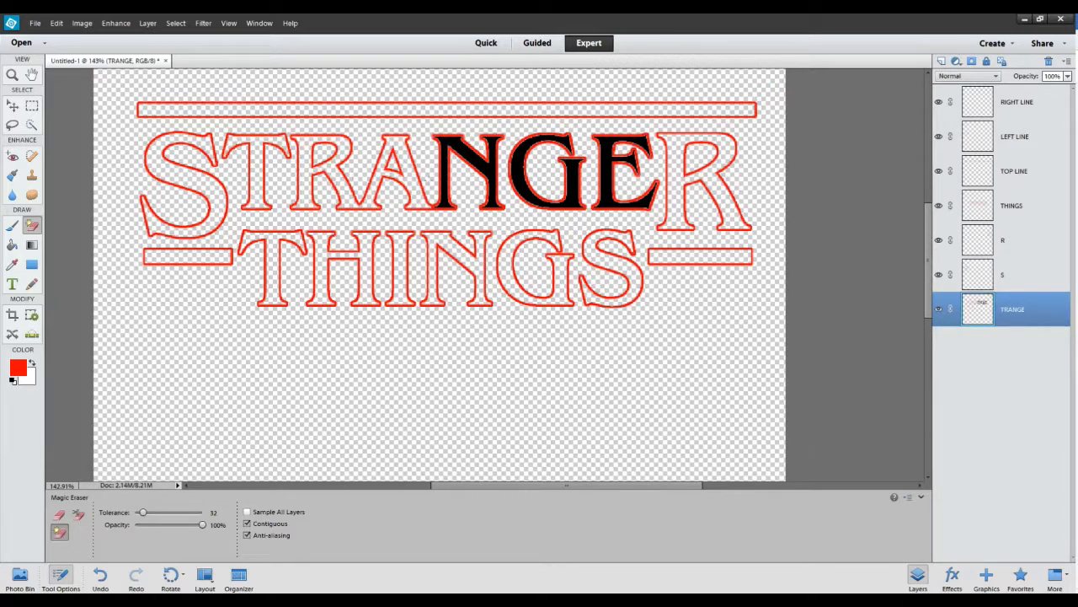
{"action": "left_click", "coordinate": [443, 179]}
{"action": "left_click", "coordinate": [516, 175]}
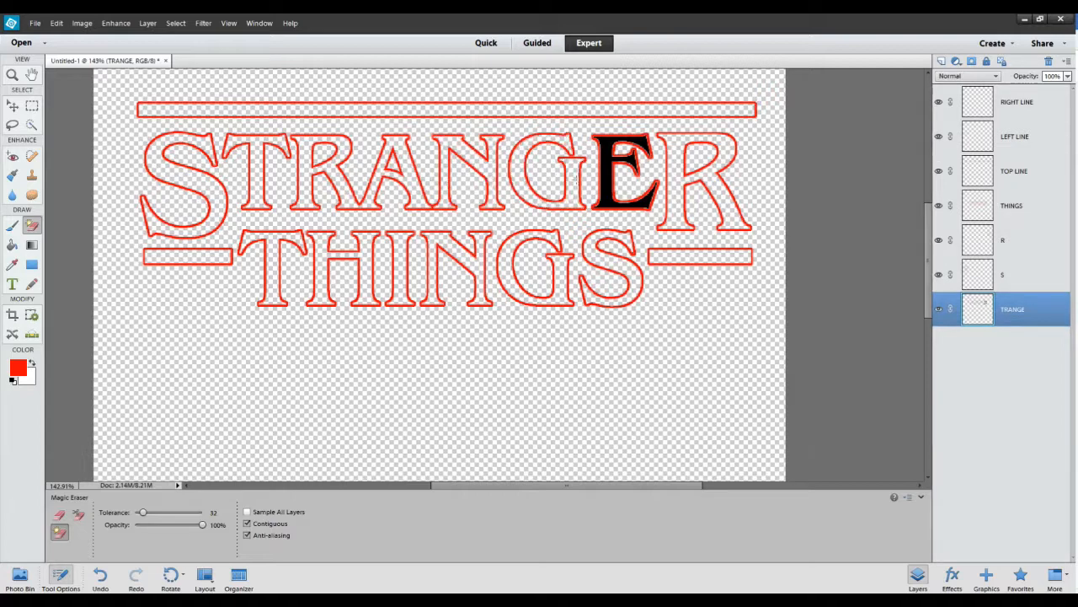
{"action": "left_click", "coordinate": [610, 180]}
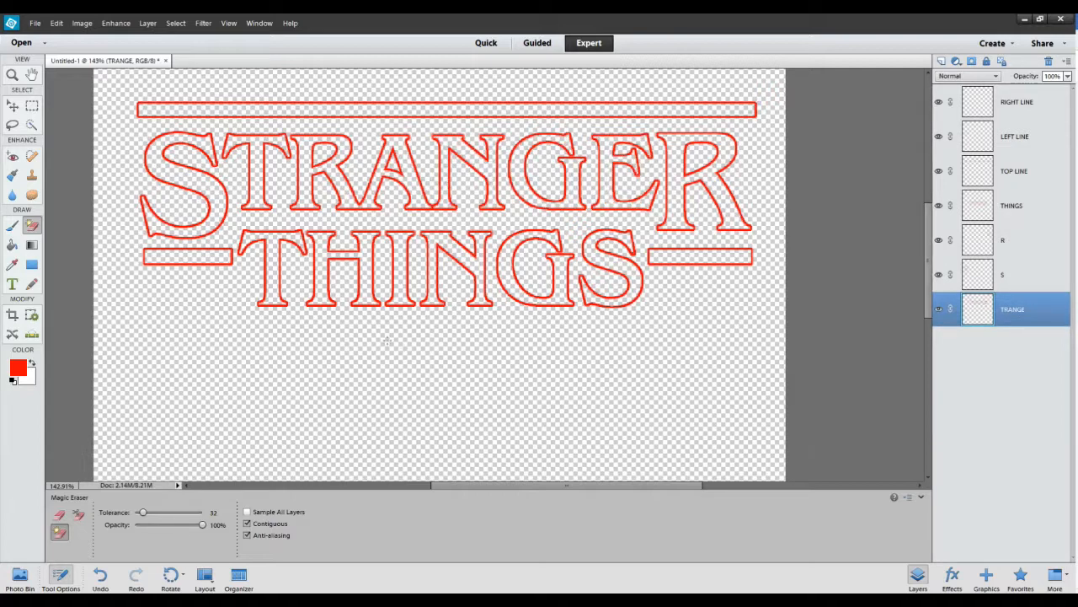
Create a new blank 12 x 12 inch file at 72 pixels per inch in RGB Color with a white background.
{"action": "left_click", "coordinate": [35, 23]}
{"action": "mouse_move", "coordinate": [45, 37]}
{"action": "left_click", "coordinate": [181, 36]}
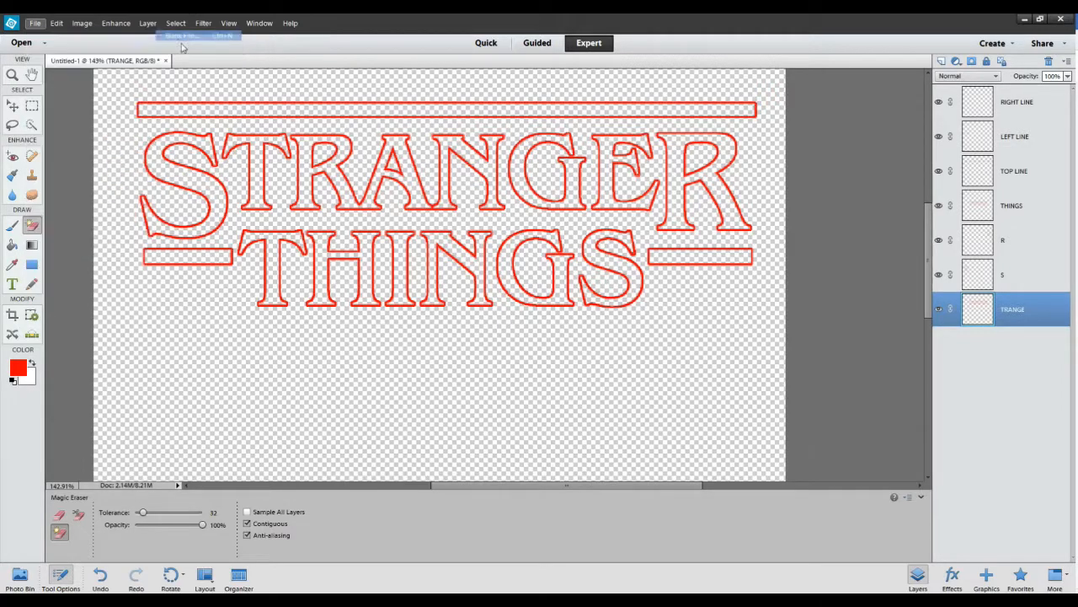
{"action": "left_click", "coordinate": [566, 296]}
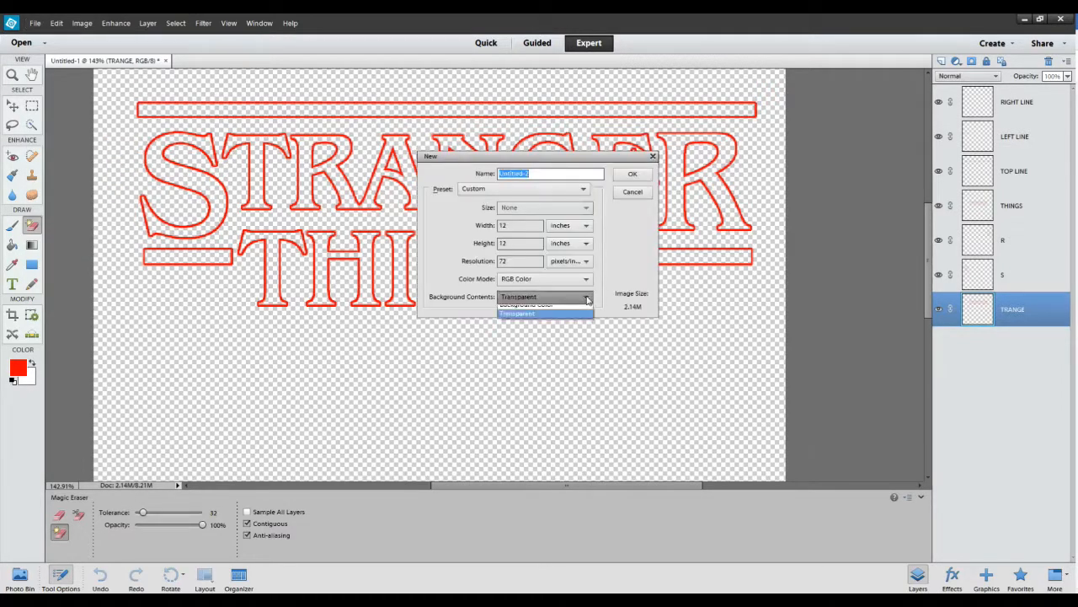
{"action": "left_click", "coordinate": [561, 319]}
{"action": "left_click", "coordinate": [632, 174]}
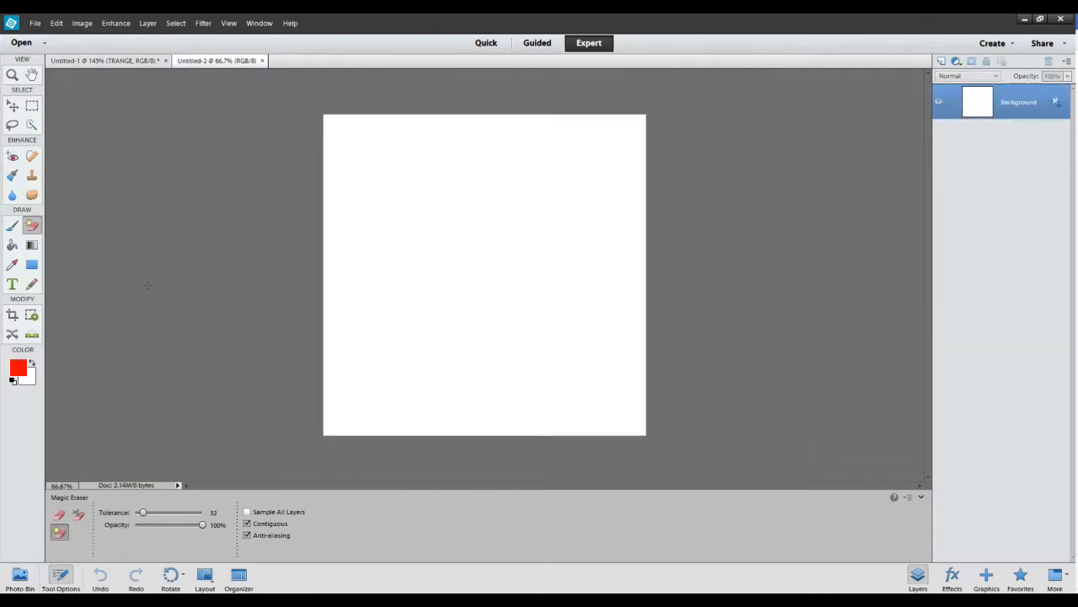
Activate the Paint Bucket tool and reset the colors to the default black foreground and white background.
{"action": "left_click", "coordinate": [13, 246]}
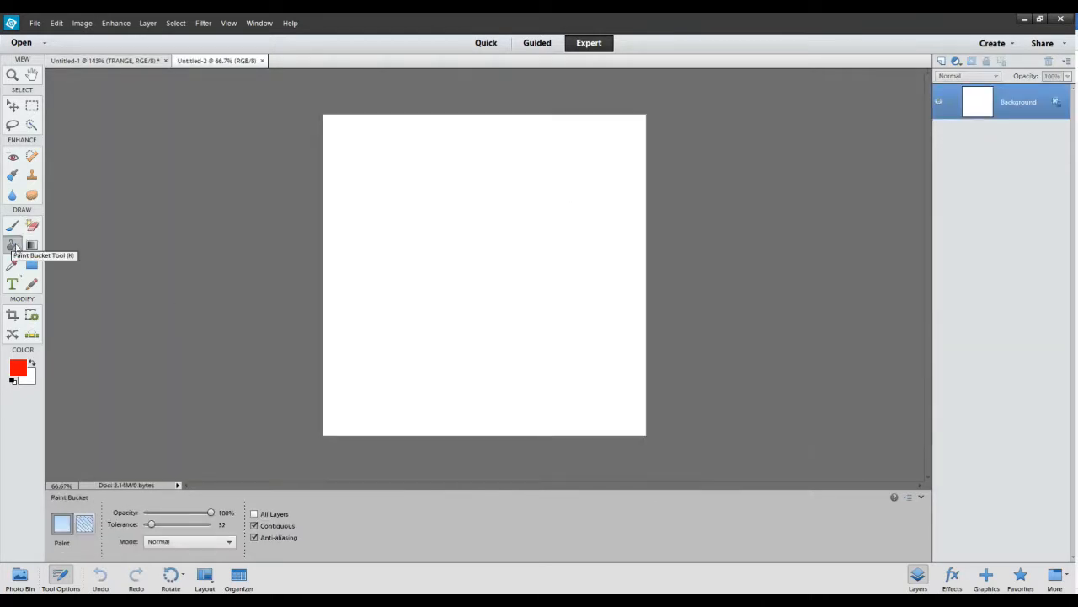
{"action": "left_click", "coordinate": [12, 380]}
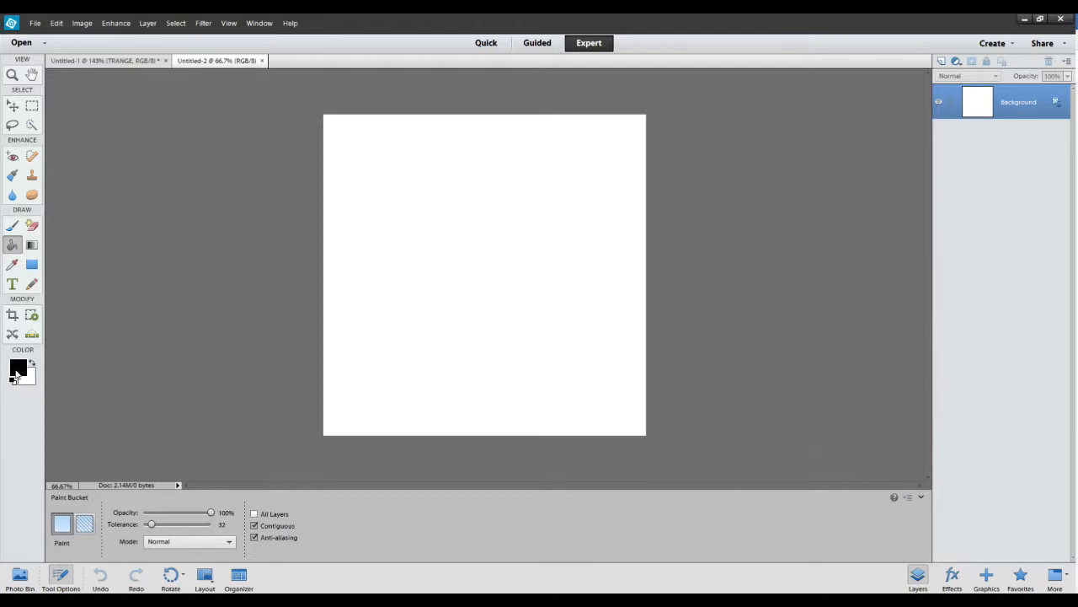
{"action": "left_click", "coordinate": [17, 367]}
{"action": "left_click", "coordinate": [376, 262]}
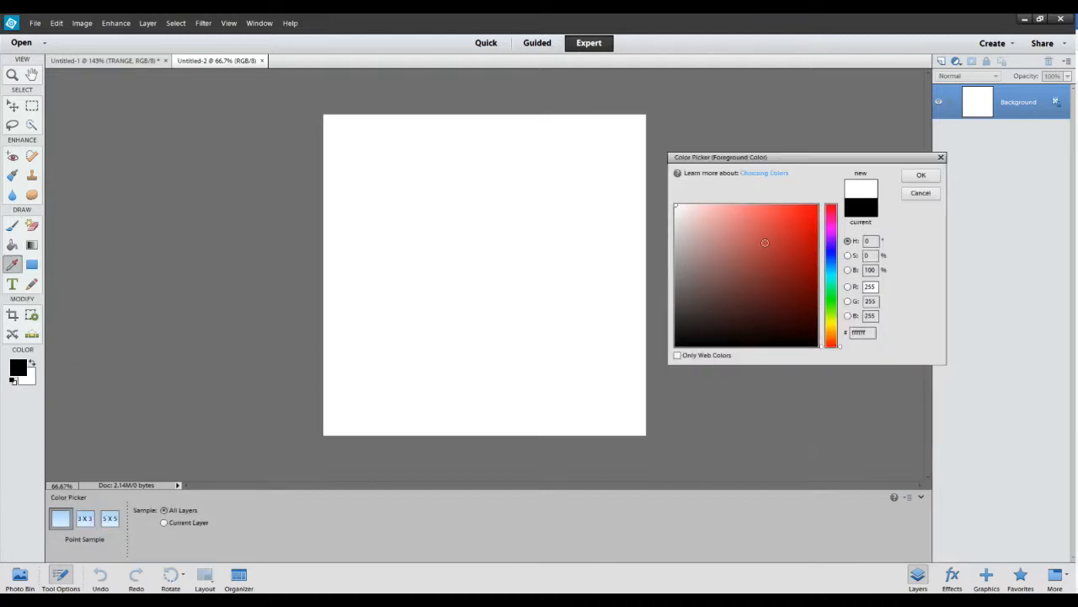
{"action": "left_click", "coordinate": [919, 194]}
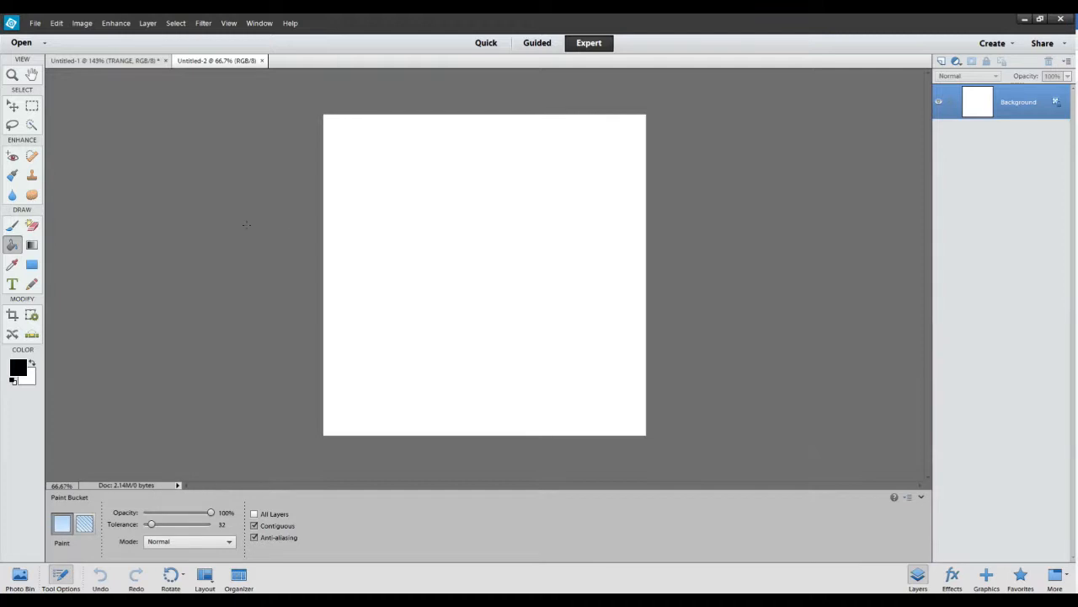
Fill the new canvas with black and place the outlined title artwork from Untitled-1 onto it, ready for moving.
{"action": "left_click", "coordinate": [392, 217]}
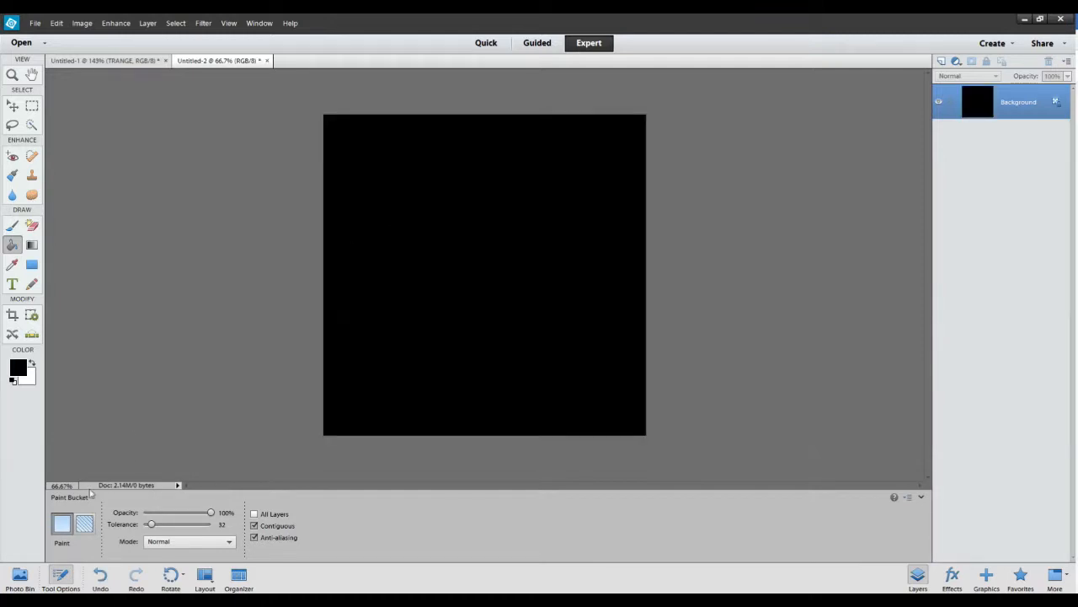
{"action": "left_click", "coordinate": [20, 575]}
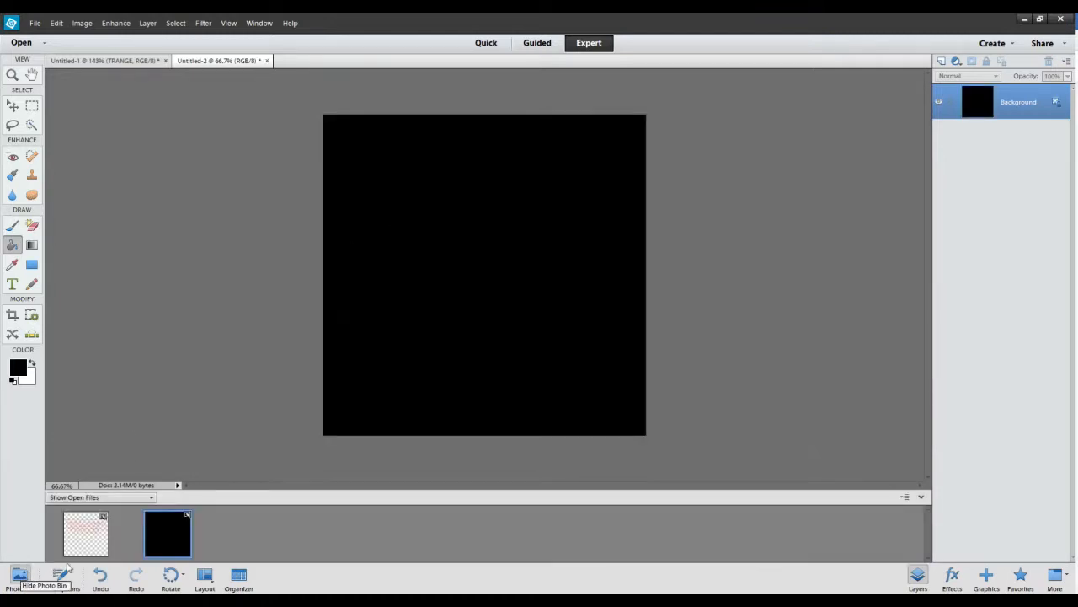
{"action": "left_click_drag", "start_coordinate": [77, 540], "coordinate": [464, 434]}
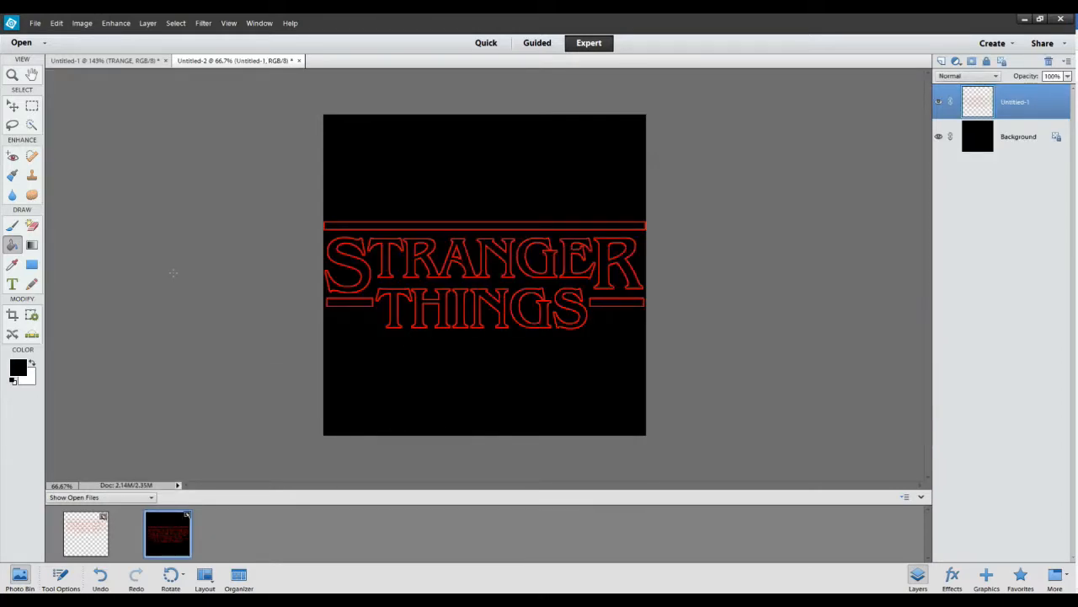
{"action": "left_click", "coordinate": [13, 105]}
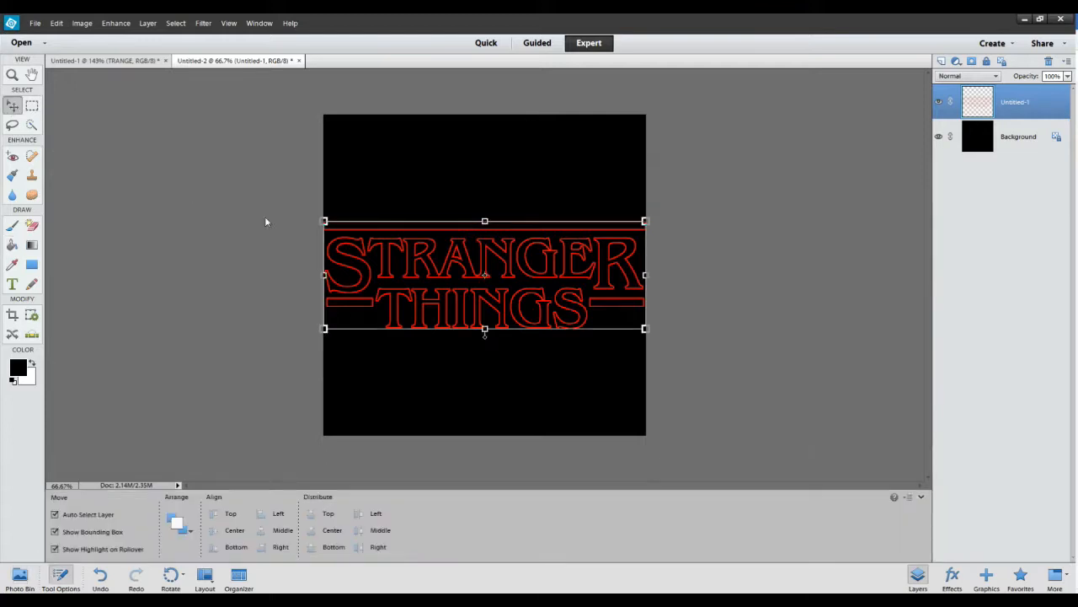
Scale the placed title proportionally to about 87% and center it horizontally on the black canvas.
{"action": "left_click_drag", "start_coordinate": [324, 221], "coordinate": [363, 241]}
{"action": "left_click_drag", "start_coordinate": [462, 276], "coordinate": [440, 256]}
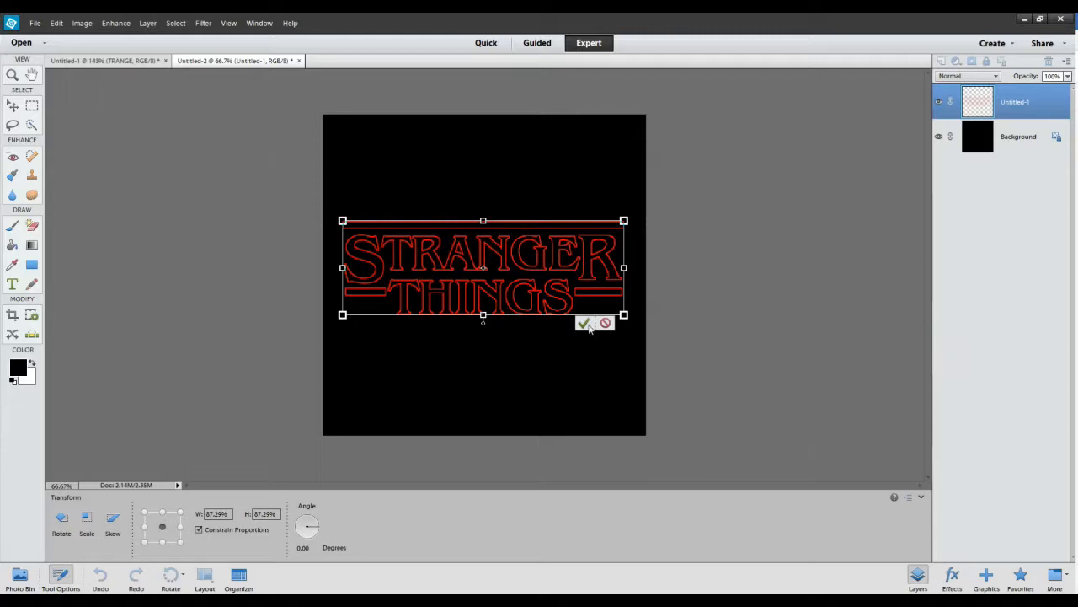
{"action": "left_click", "coordinate": [584, 323]}
{"action": "left_click", "coordinate": [569, 365]}
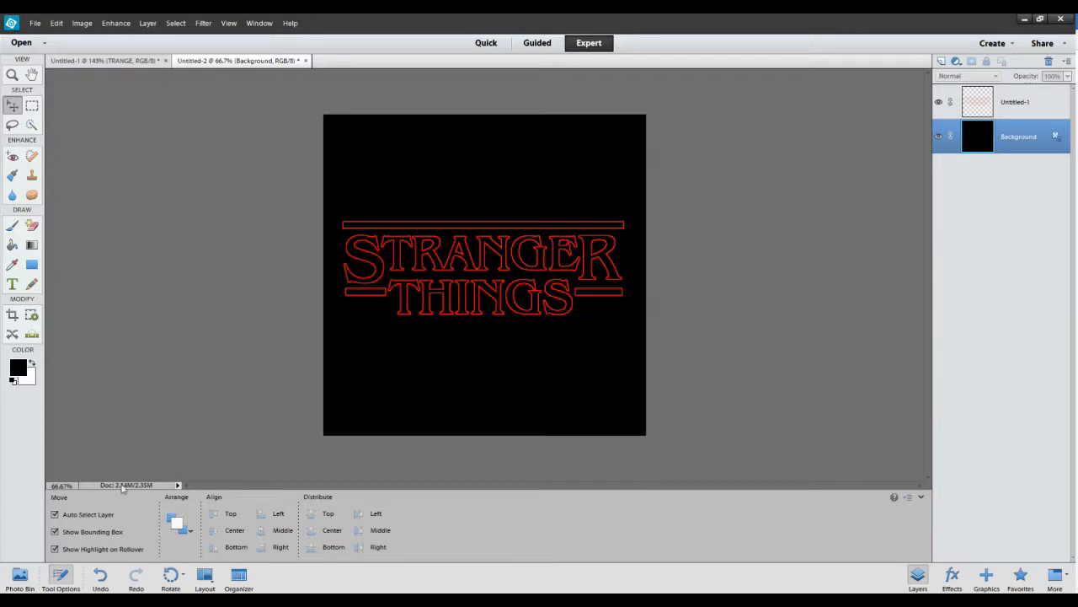
Return to the Untitled-1 file and thin the TOP LINE bar to about 65% of its height, keeping its upper edge in place.
{"action": "left_click", "coordinate": [20, 575]}
{"action": "left_click", "coordinate": [84, 544]}
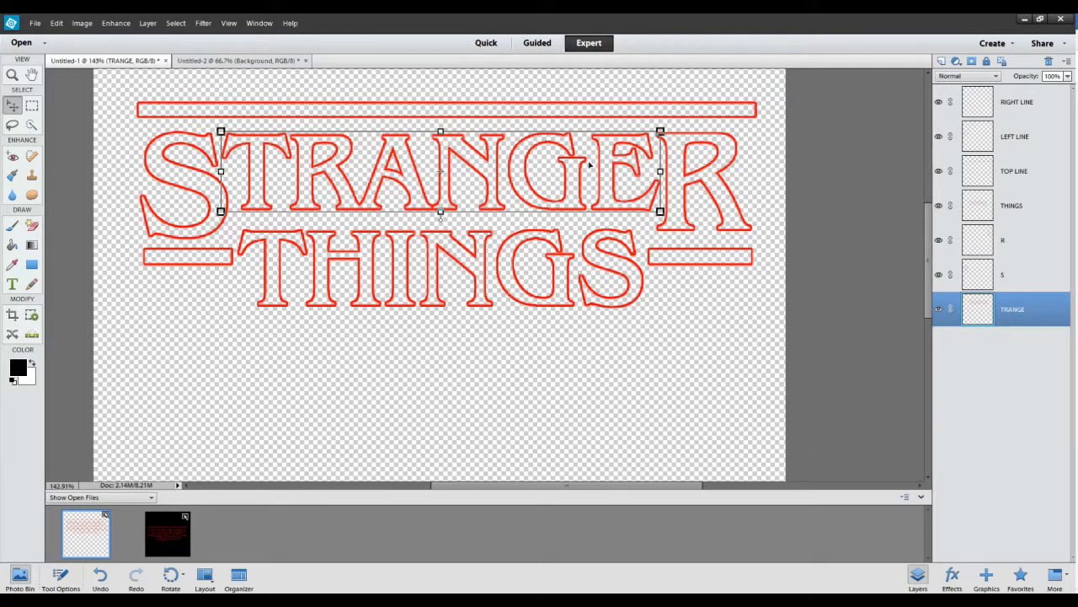
{"action": "left_click", "coordinate": [973, 173]}
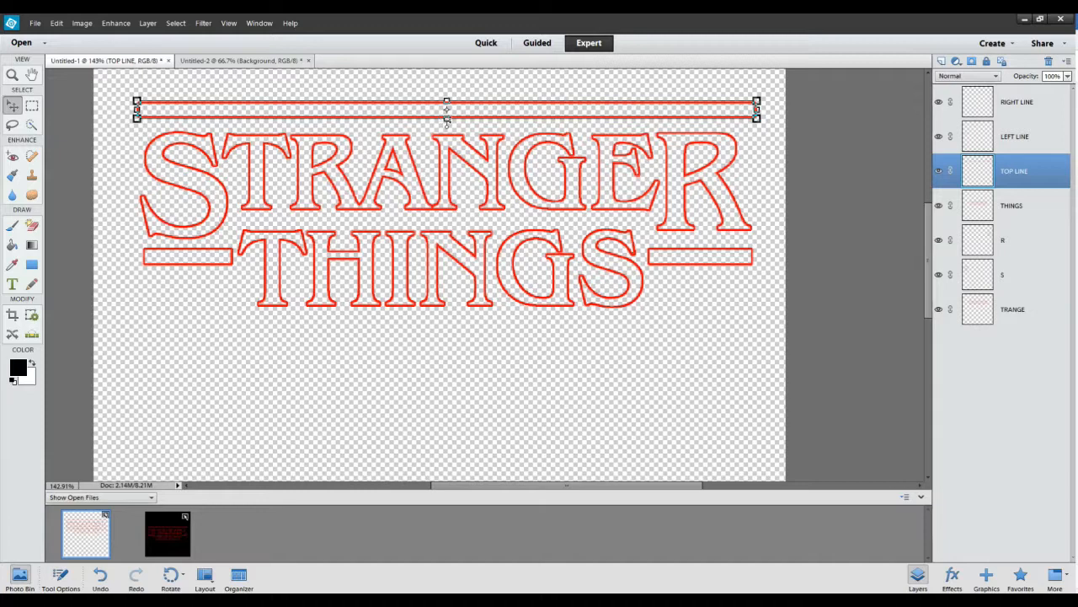
{"action": "left_click_drag", "start_coordinate": [447, 117], "coordinate": [446, 112]}
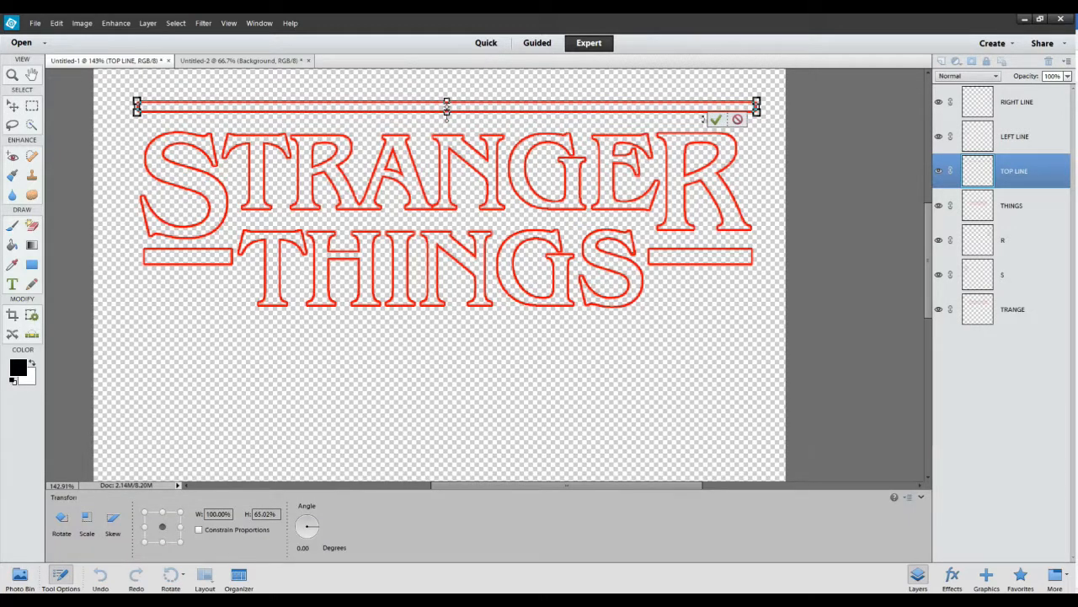
{"action": "left_click", "coordinate": [714, 121]}
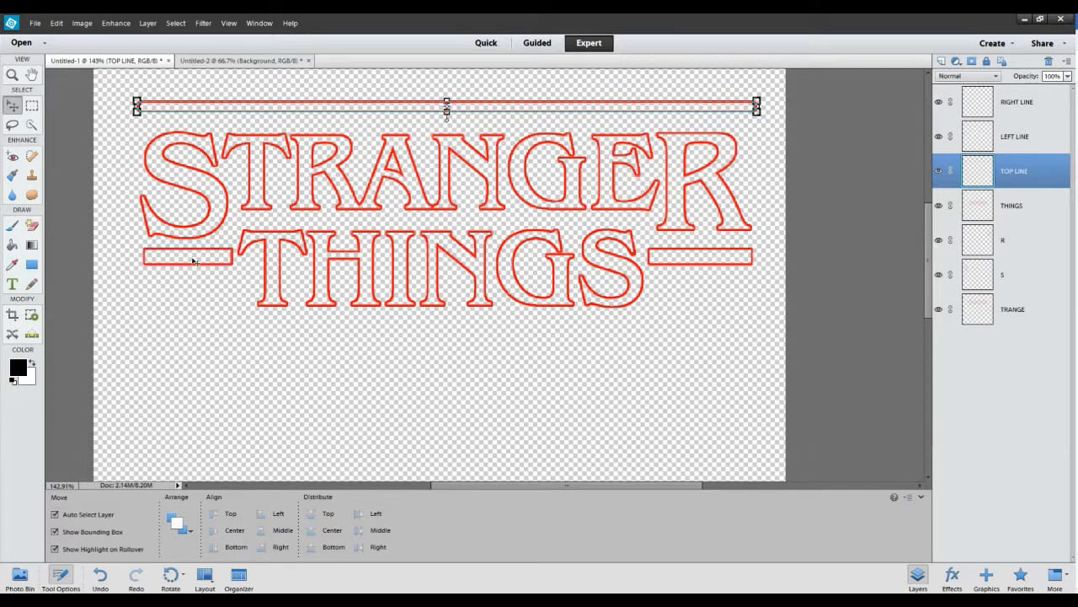
Thin the LEFT LINE bar beside THINGS to about 67% of its height, keeping its upper edge in place.
{"action": "left_click", "coordinate": [193, 261]}
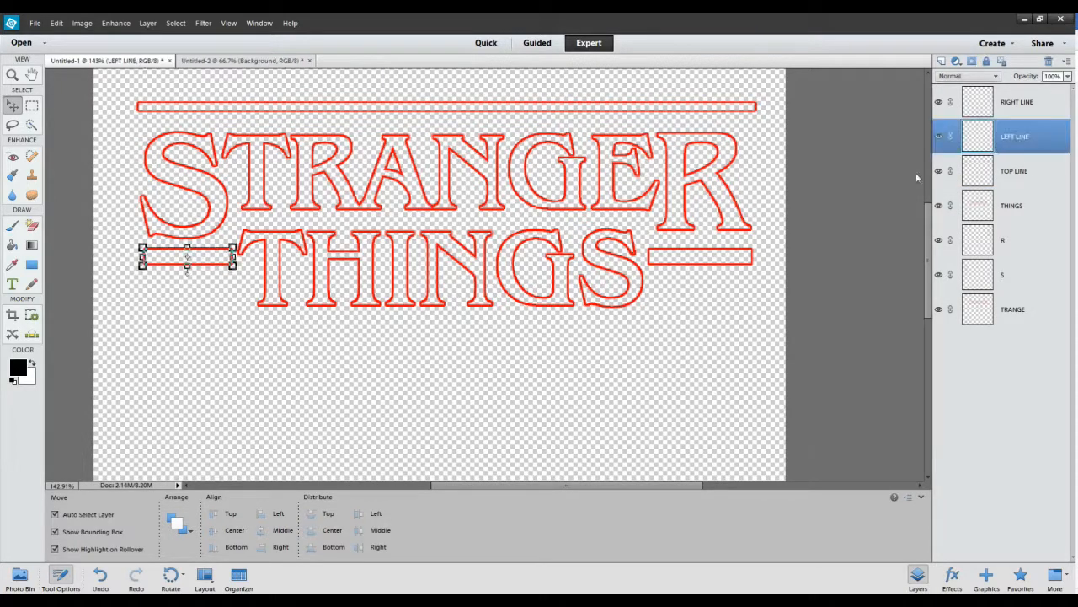
{"action": "left_click_drag", "start_coordinate": [187, 268], "coordinate": [187, 260]}
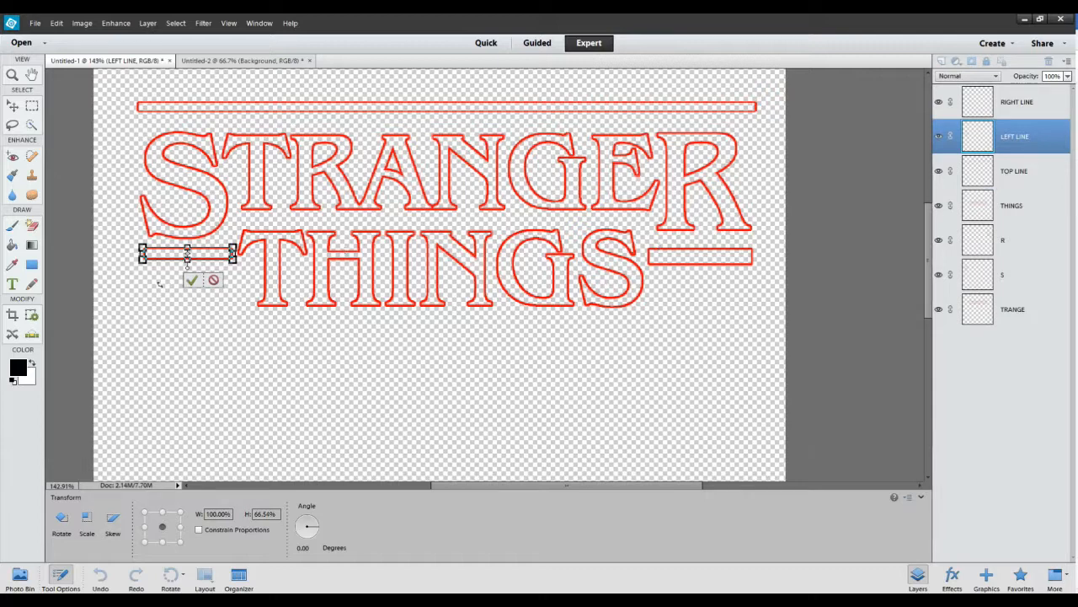
{"action": "left_click", "coordinate": [192, 281]}
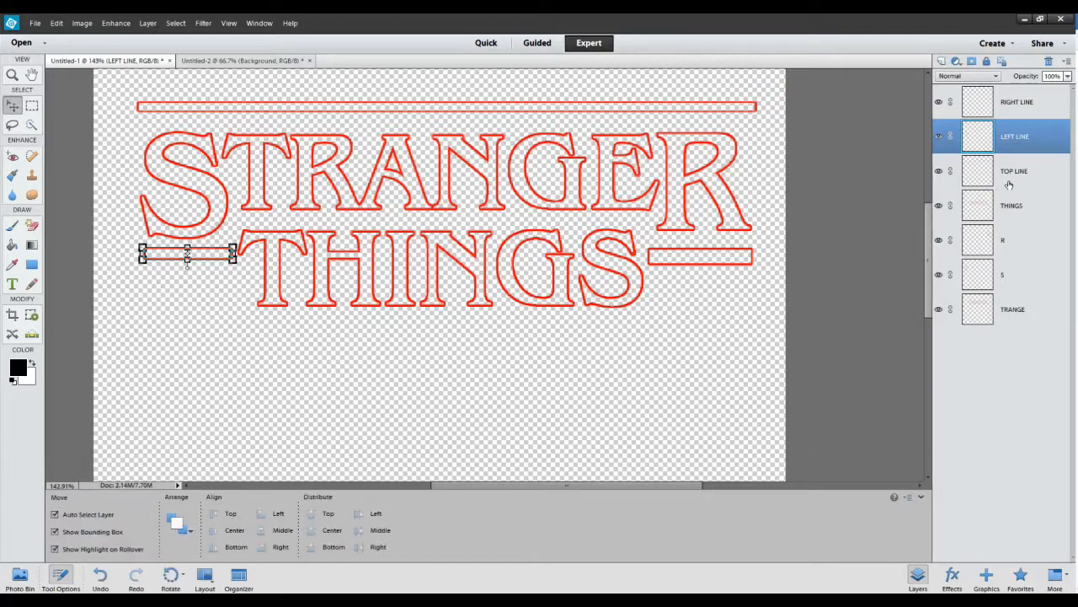
Thin the RIGHT LINE bar beside THINGS to about 70% of its height, keeping its upper edge in place.
{"action": "left_click", "coordinate": [1017, 102]}
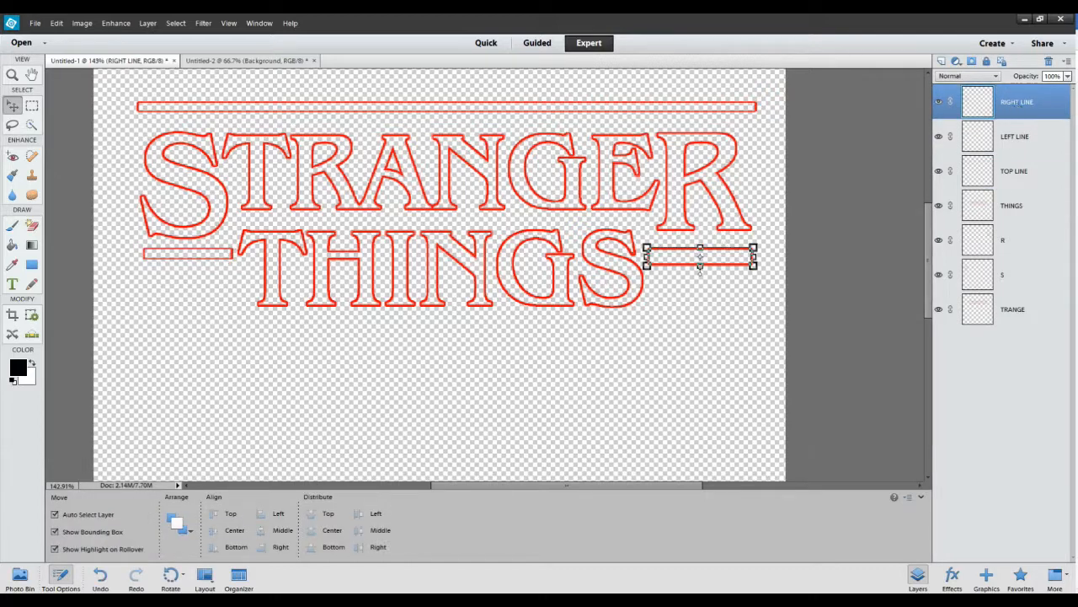
{"action": "left_click_drag", "start_coordinate": [700, 267], "coordinate": [700, 261]}
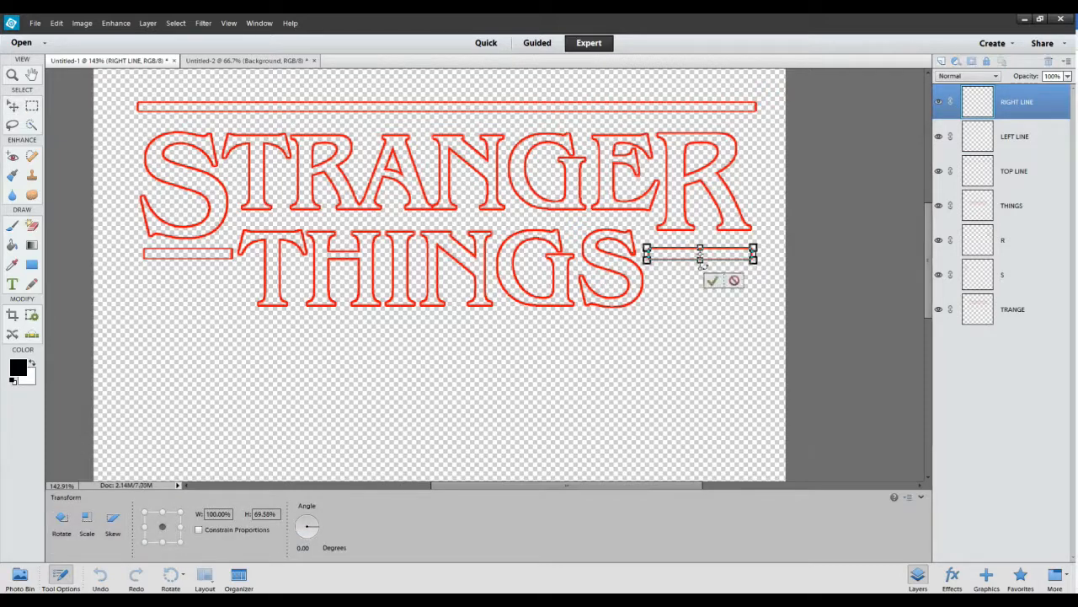
{"action": "left_click", "coordinate": [713, 282]}
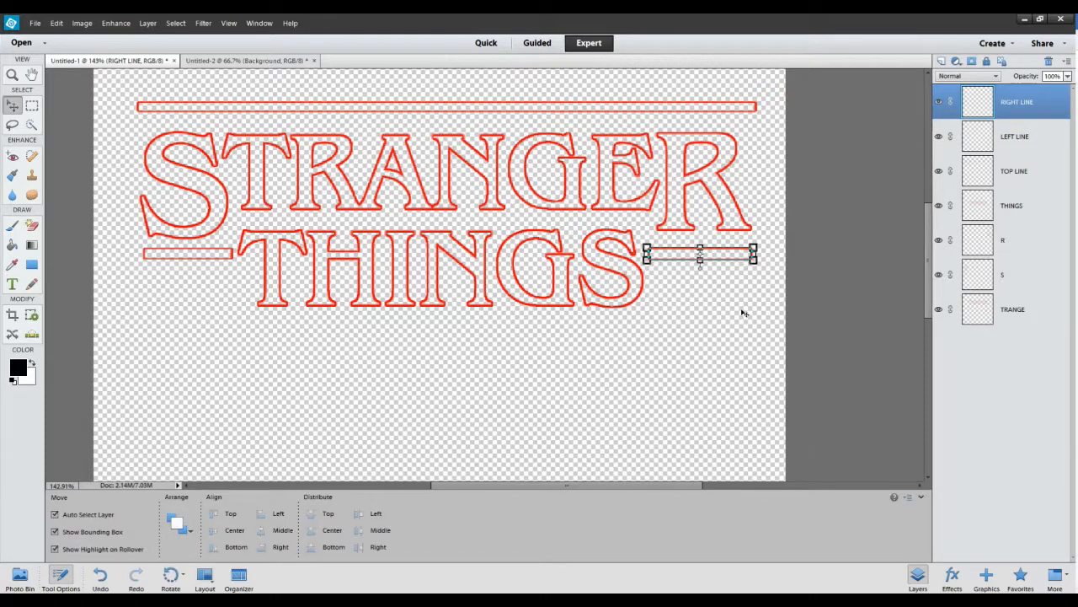
{"action": "left_click", "coordinate": [999, 278]}
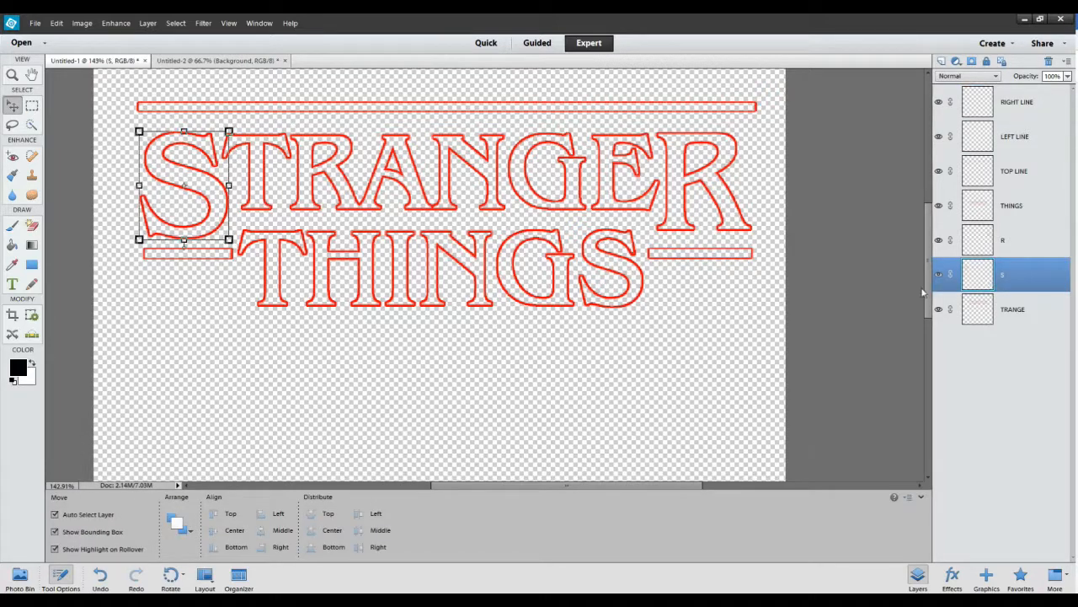
Switch to the black Untitled-2 file and delete its old title layer, Untitled-1.
{"action": "left_click", "coordinate": [21, 576]}
{"action": "left_click", "coordinate": [21, 576]}
{"action": "left_click", "coordinate": [20, 576]}
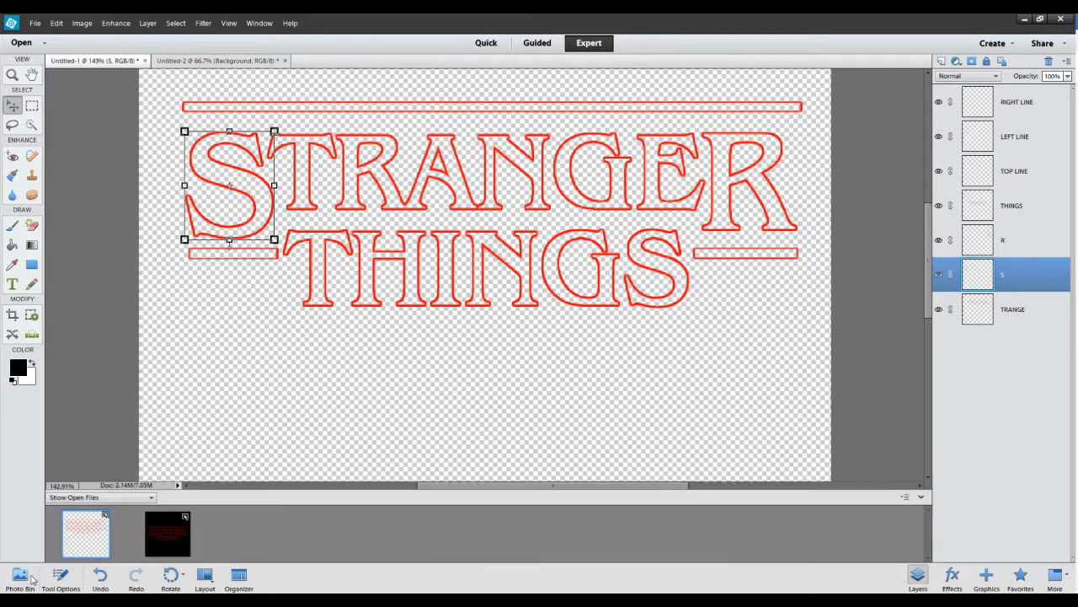
{"action": "left_click", "coordinate": [160, 537]}
{"action": "left_click", "coordinate": [984, 103]}
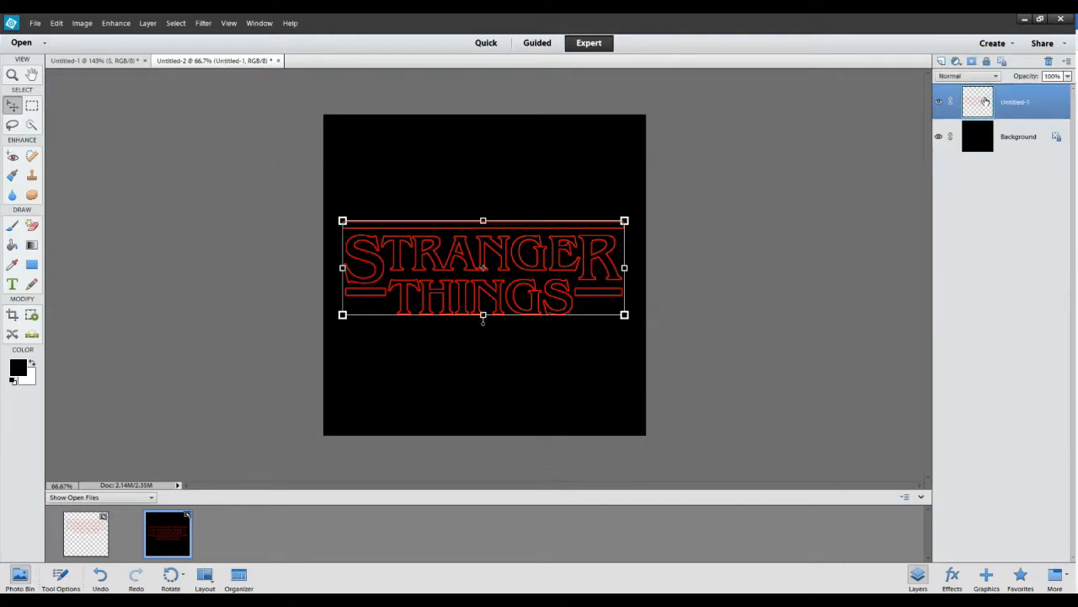
{"action": "right_click", "coordinate": [995, 101]}
{"action": "left_click", "coordinate": [1025, 148]}
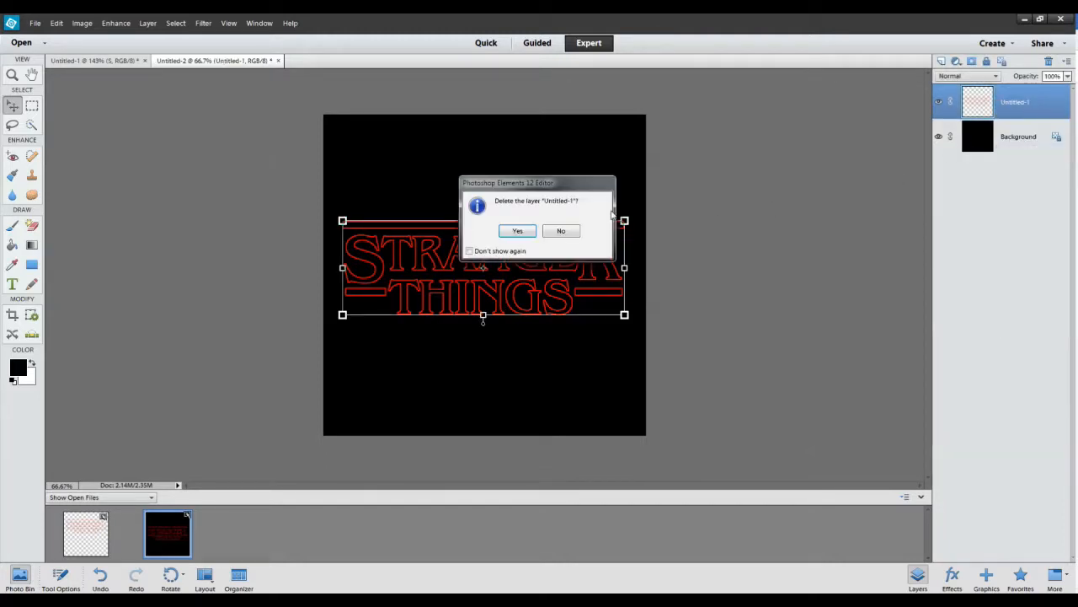
{"action": "left_click", "coordinate": [519, 233]}
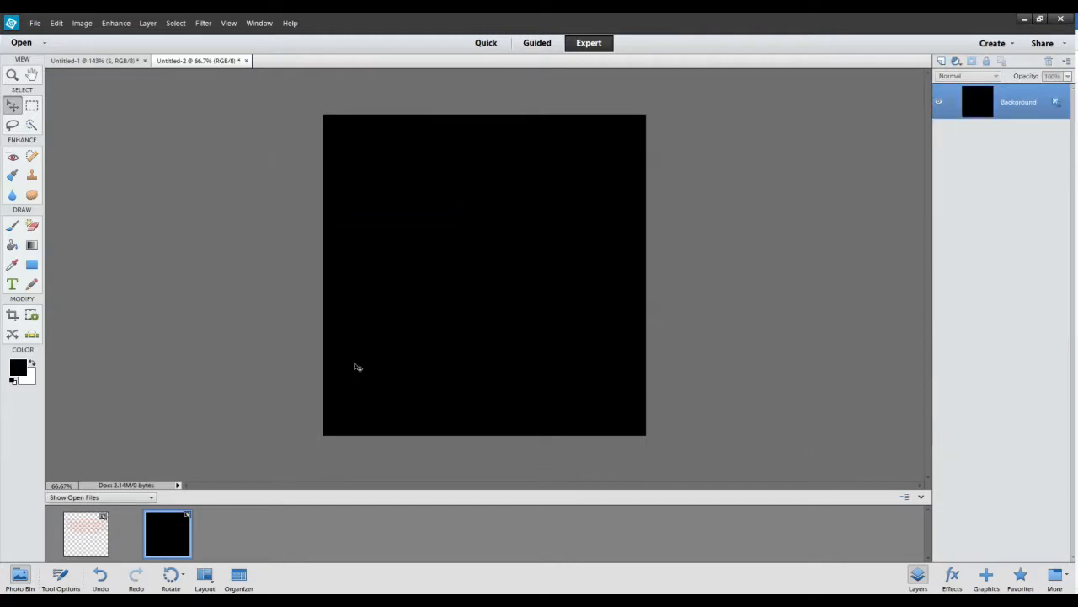
Place the revised title artwork from Untitled-1 onto the black canvas of Untitled-2 and deselect it.
{"action": "left_click", "coordinate": [82, 530]}
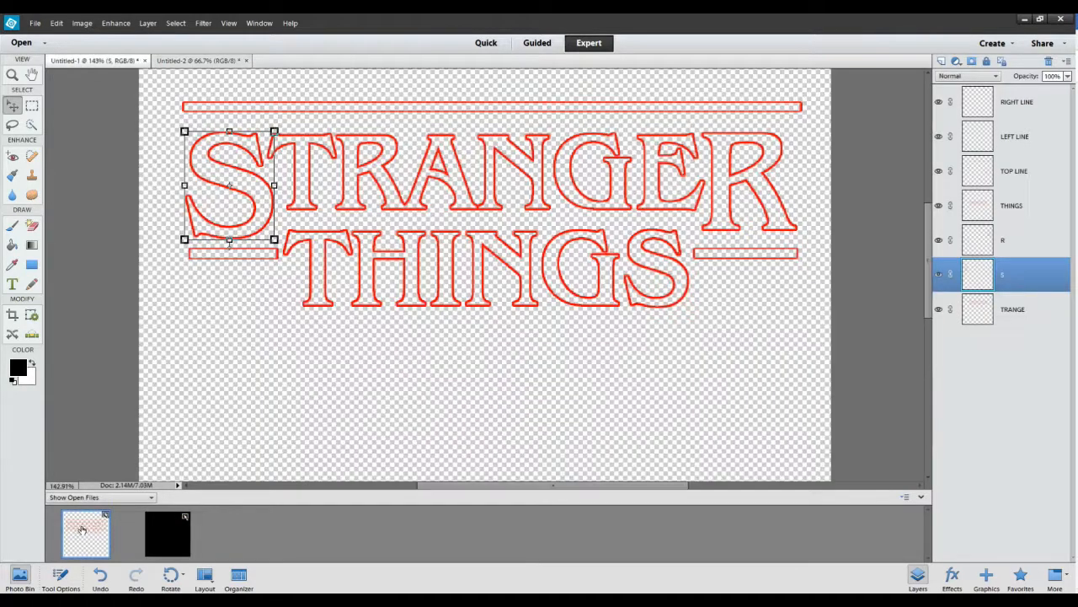
{"action": "left_click", "coordinate": [171, 536]}
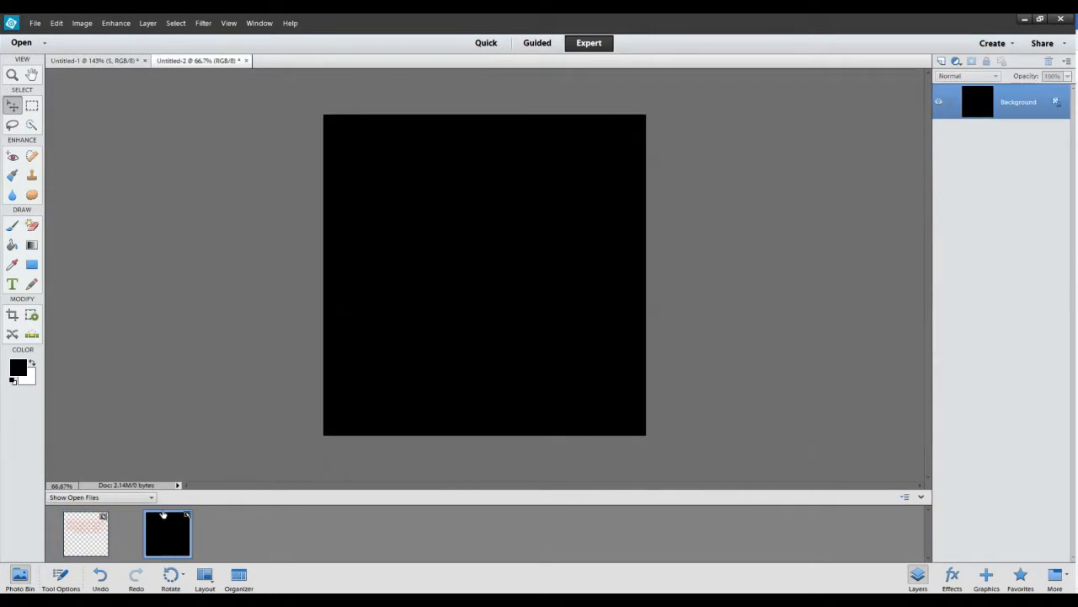
{"action": "left_click_drag", "start_coordinate": [73, 522], "coordinate": [473, 321]}
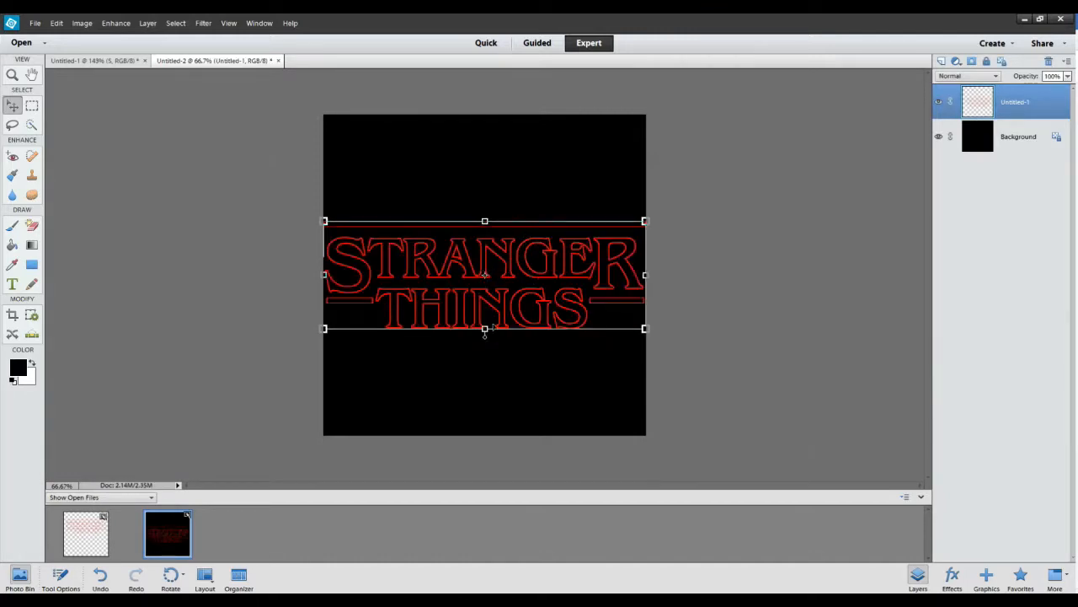
{"action": "left_click", "coordinate": [487, 369]}
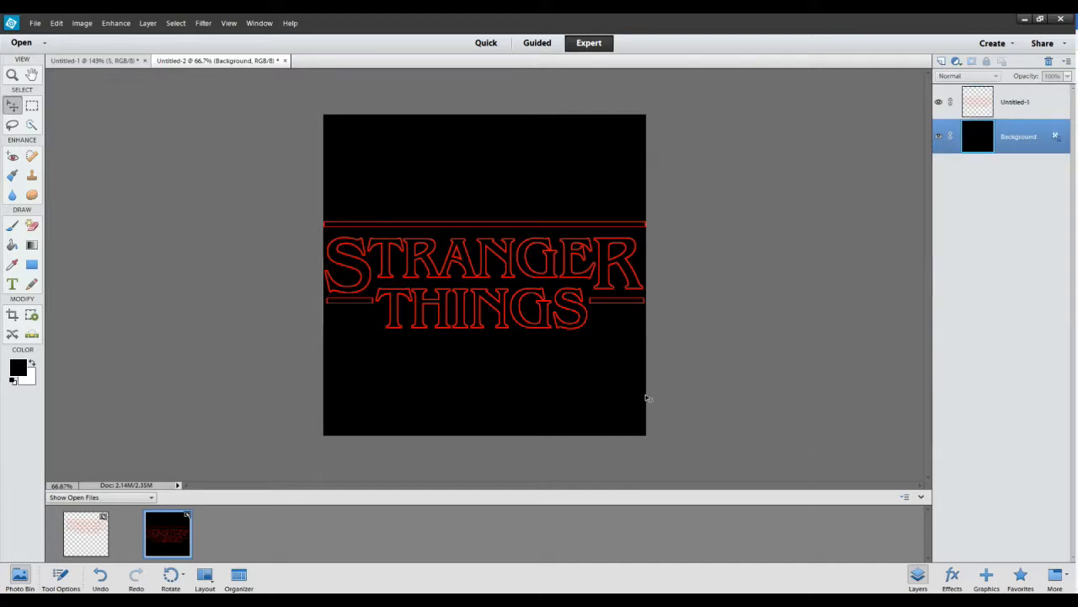